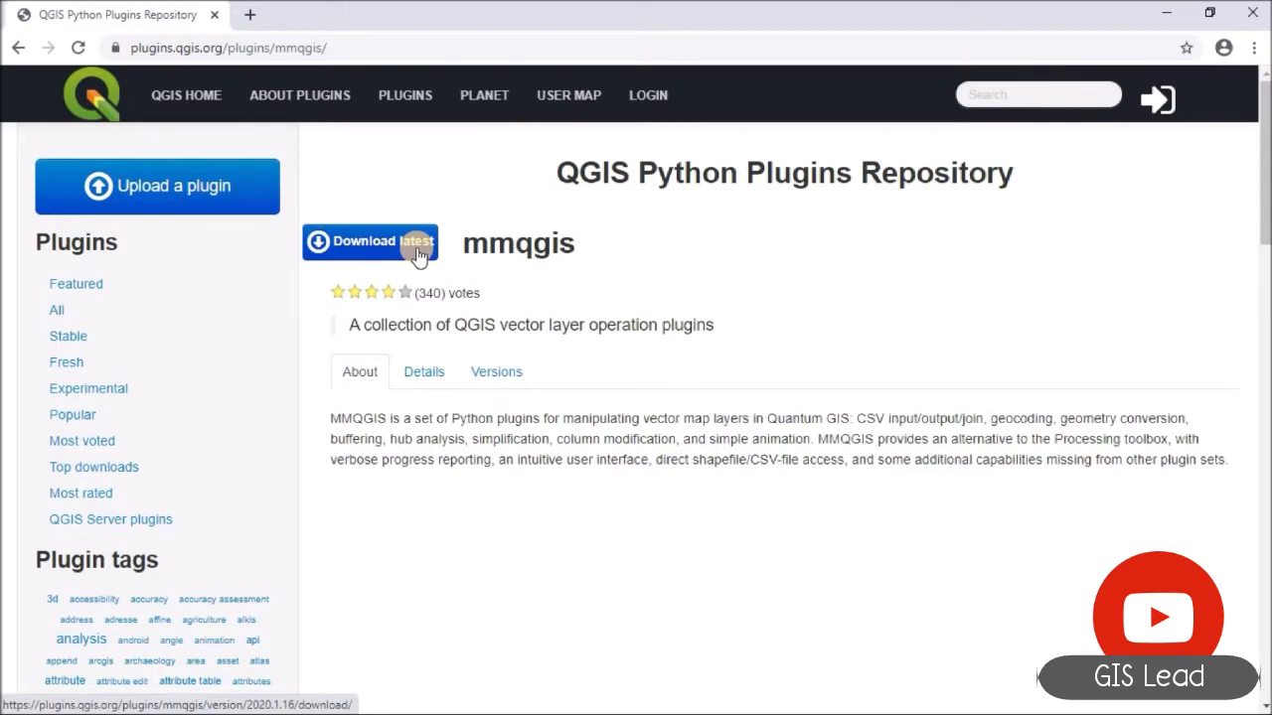
Download the latest mmqgis plugin package from the QGIS Python Plugins Repository, then minimise the browser window.
{"action": "left_click", "coordinate": [419, 253]}
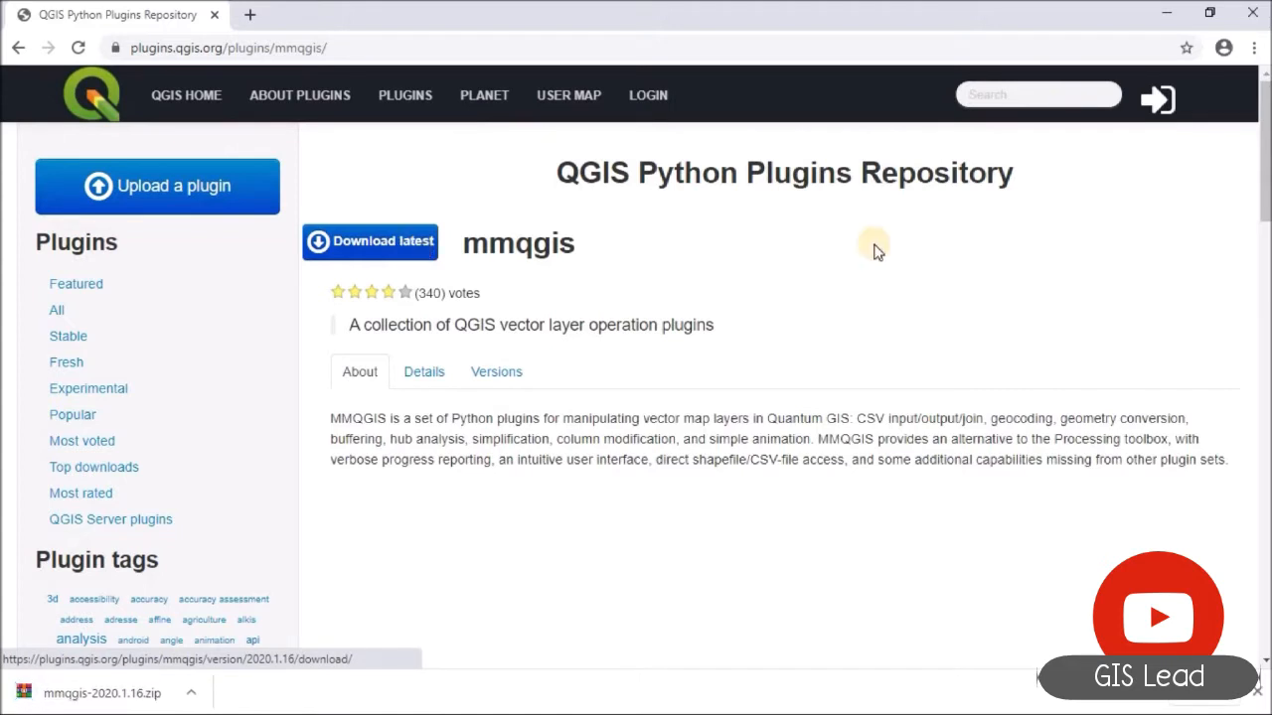
{"action": "left_click", "coordinate": [1170, 16]}
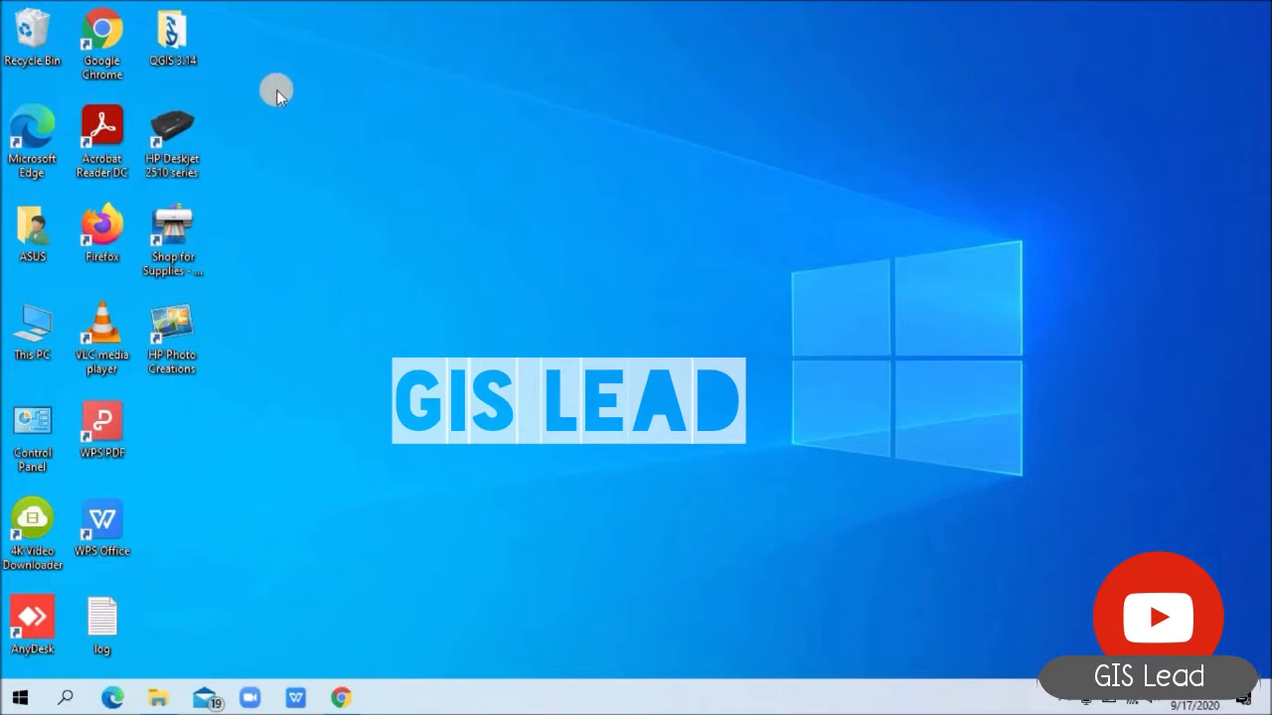
Launch QGIS Desktop 3.14.0 from the QGIS 3.14 folder on the desktop and maximise its window.
{"action": "double_click", "coordinate": [184, 39]}
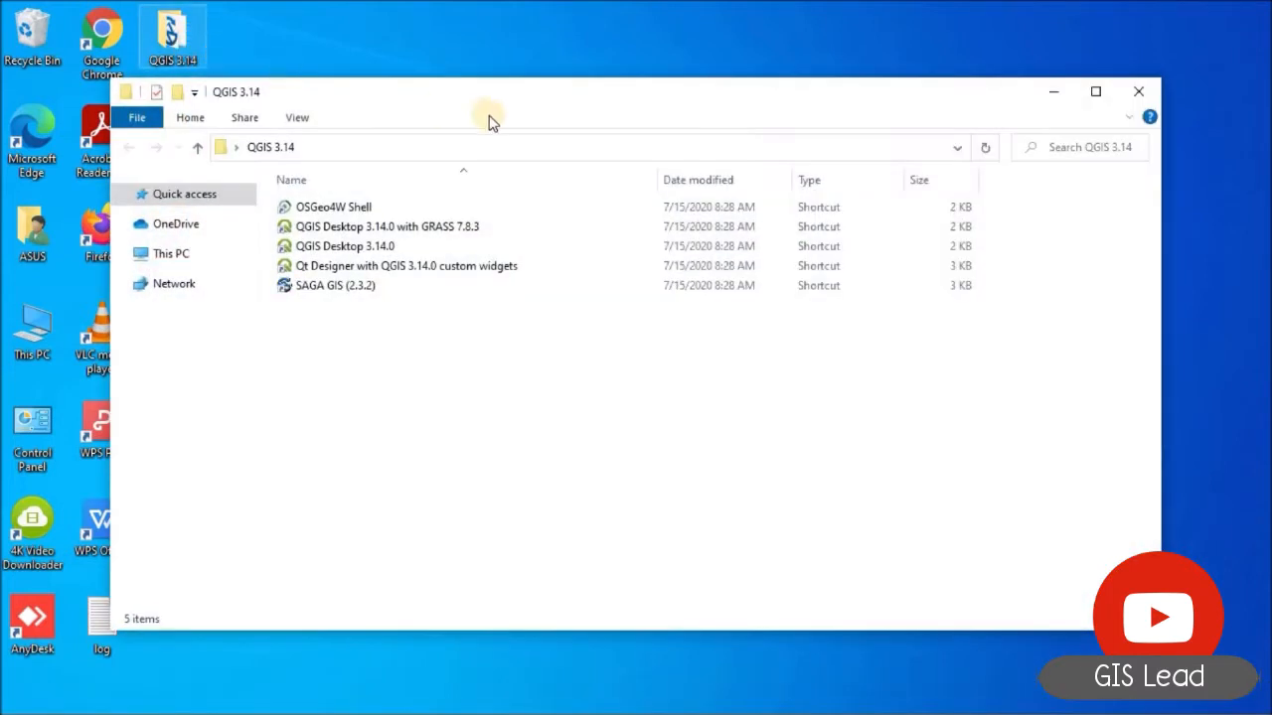
{"action": "left_click", "coordinate": [1093, 92]}
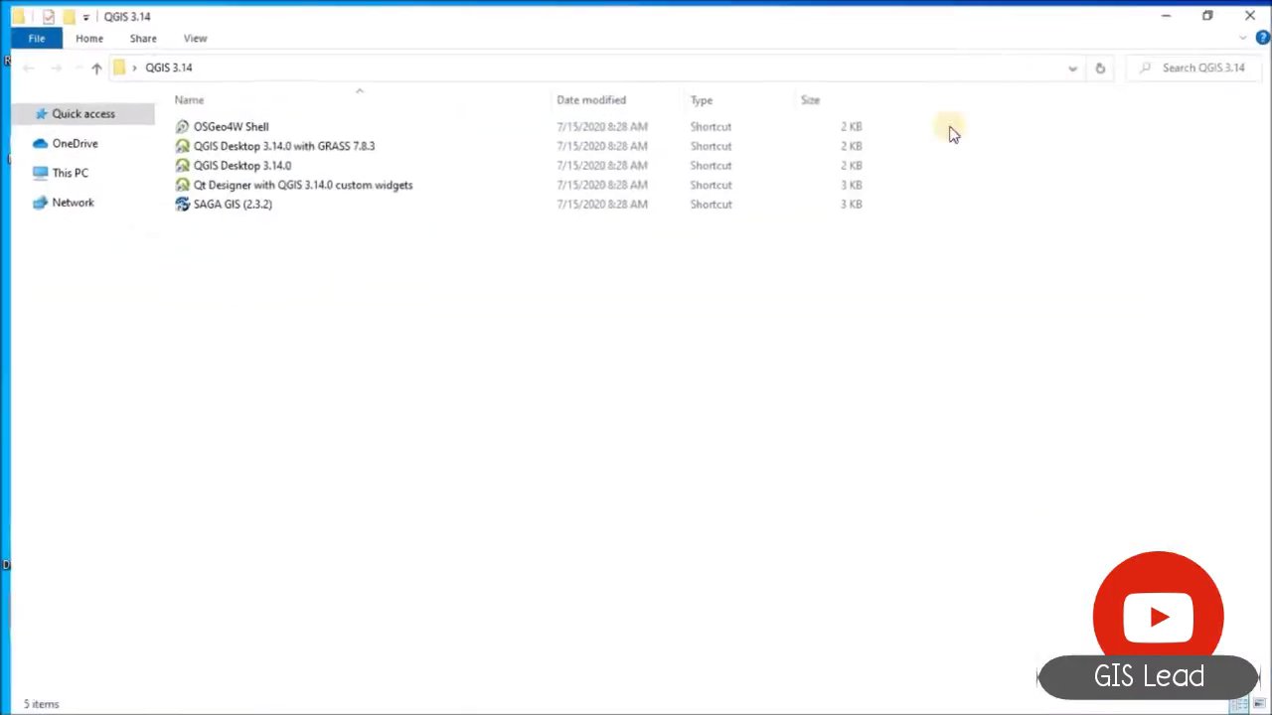
{"action": "double_click", "coordinate": [529, 165]}
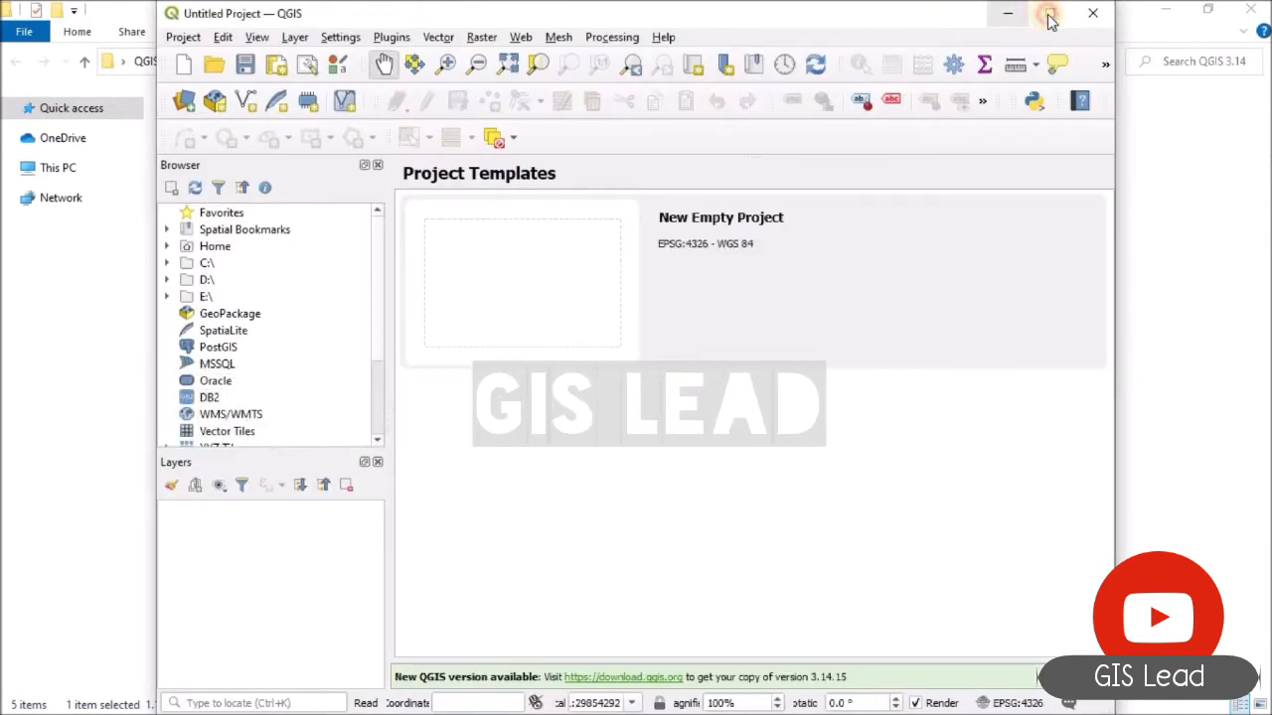
{"action": "left_click", "coordinate": [1048, 14]}
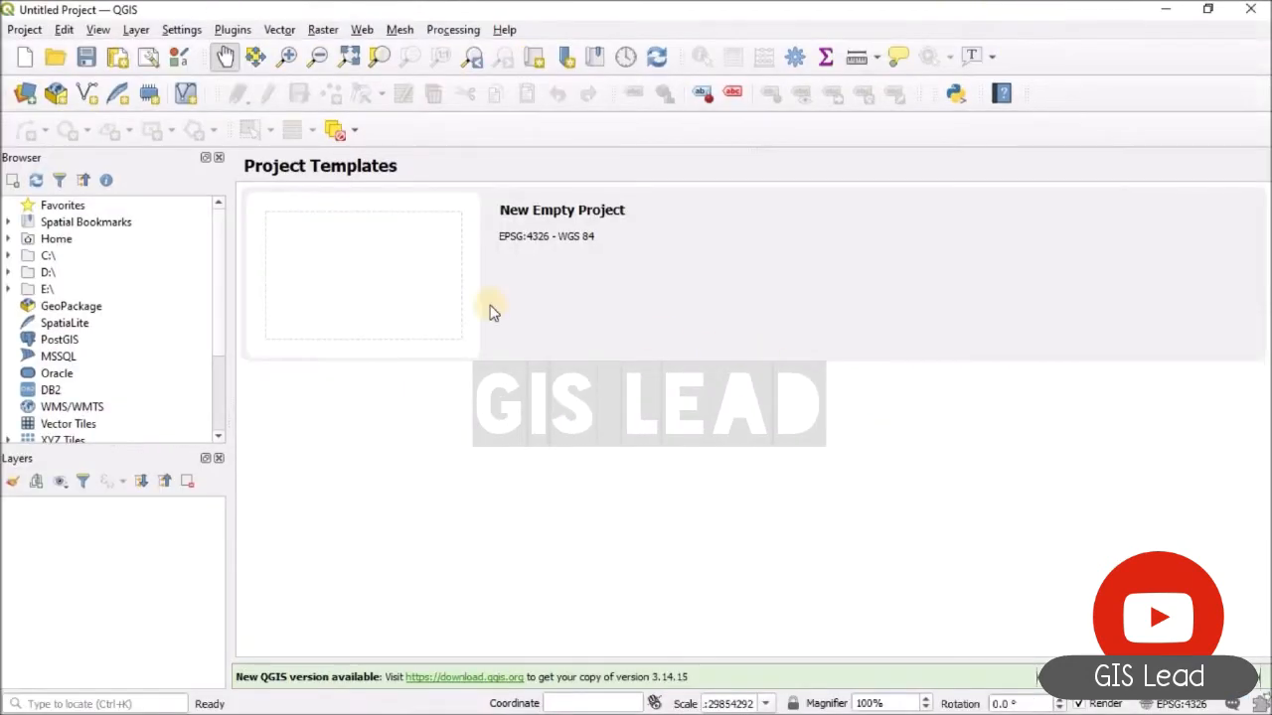
Open the plugin manager and go to the option for installing a plugin from a ZIP file.
{"action": "left_click", "coordinate": [226, 35]}
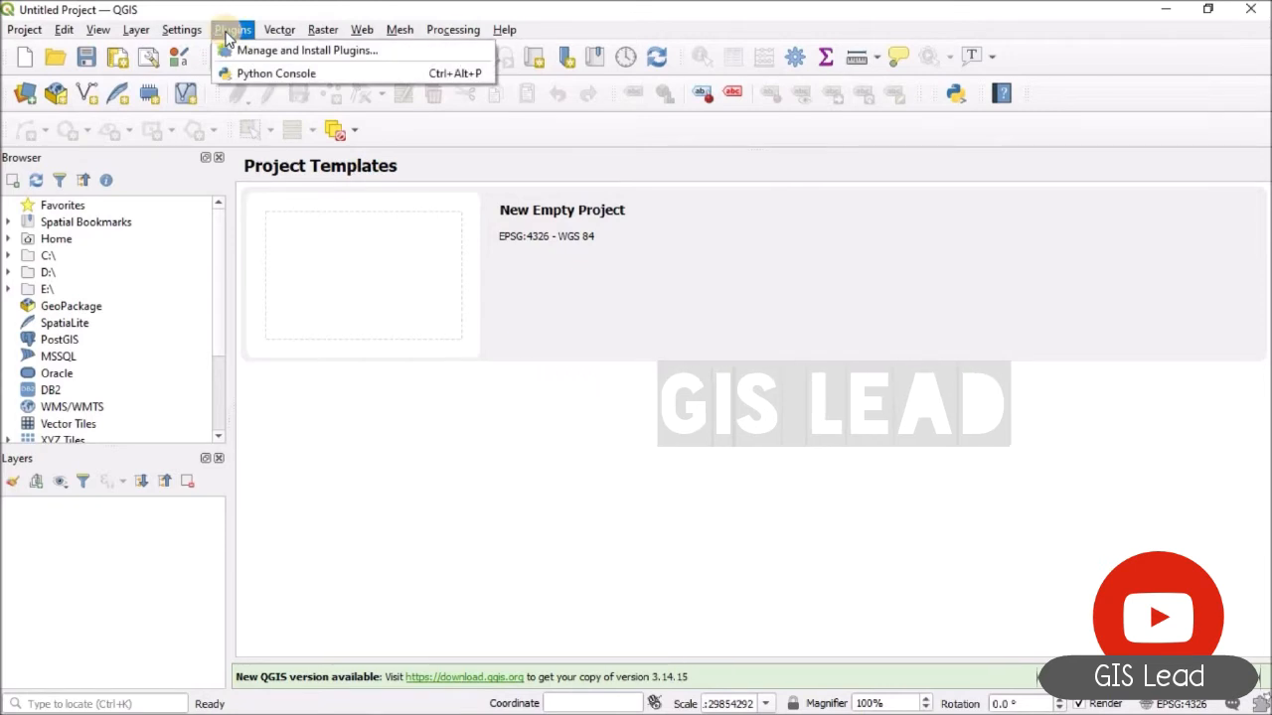
{"action": "left_click", "coordinate": [244, 51]}
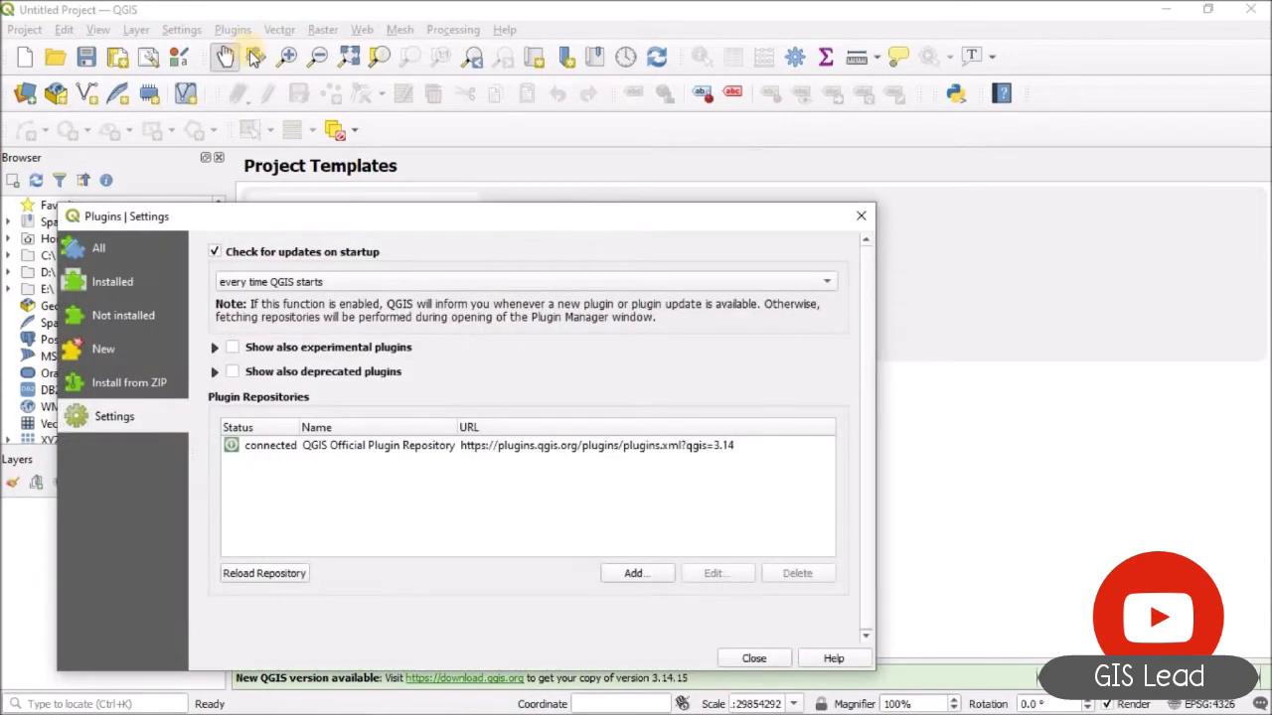
{"action": "left_click_drag", "start_coordinate": [422, 216], "coordinate": [632, 139]}
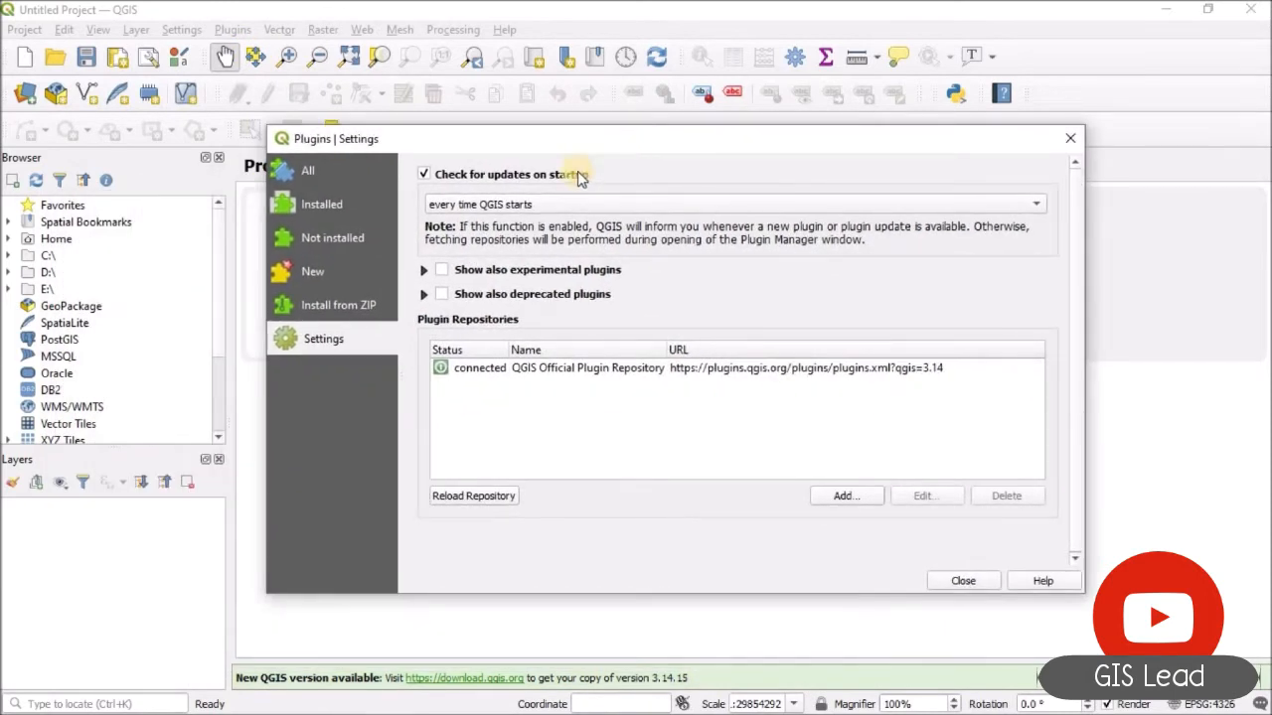
{"action": "left_click", "coordinate": [327, 272]}
{"action": "left_click", "coordinate": [341, 305]}
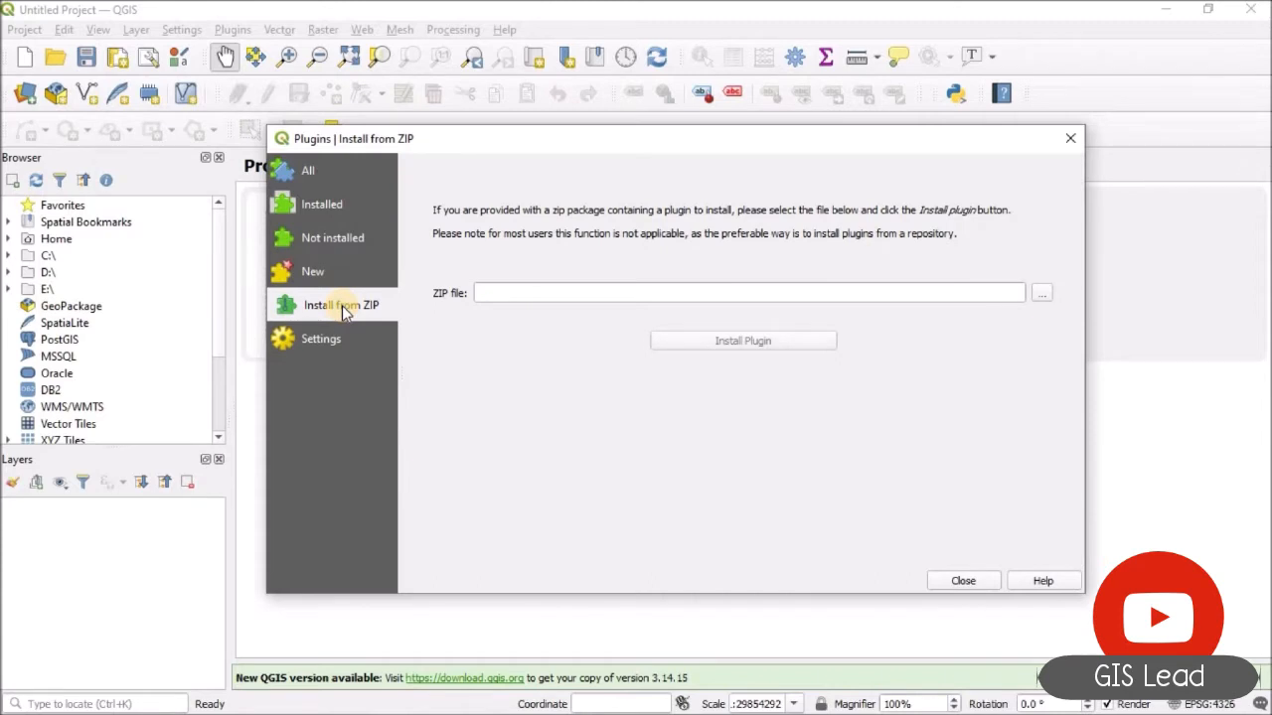
Choose mmqgis-2020.1.16.zip from the TUTORIAL\PLUGINS folder as the plugin package.
{"action": "left_click", "coordinate": [1043, 298]}
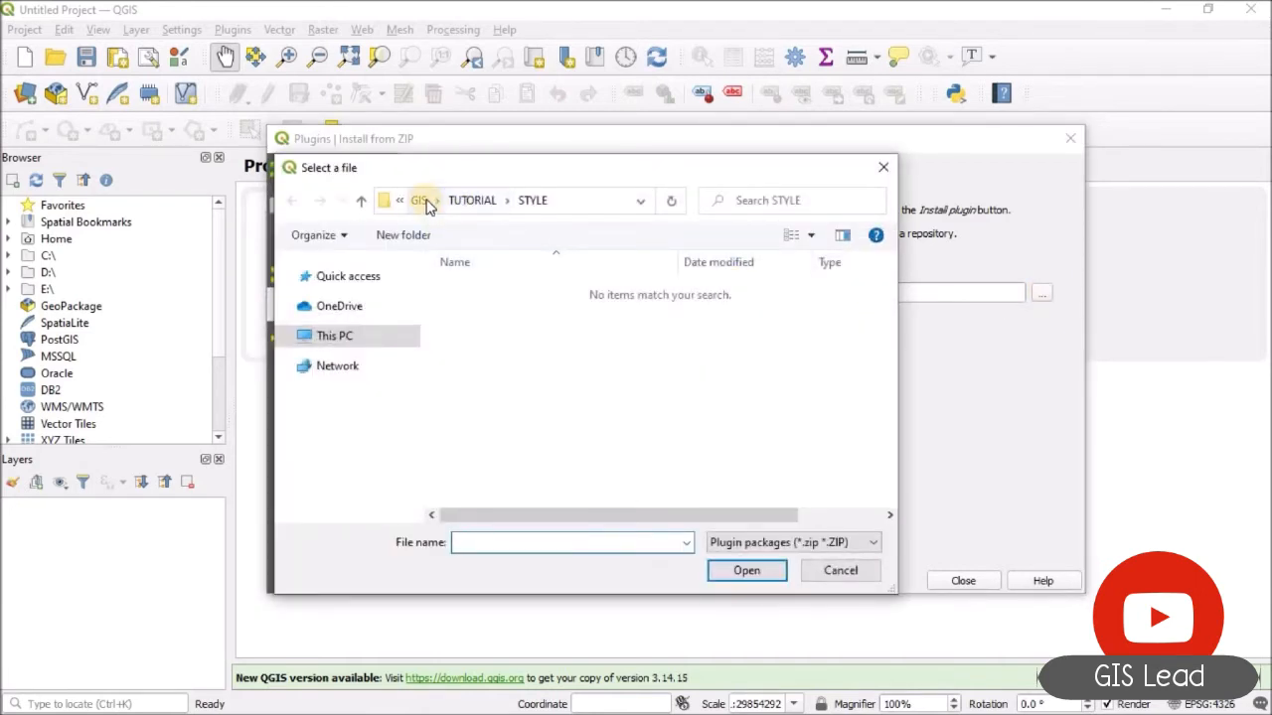
{"action": "left_click", "coordinate": [466, 201]}
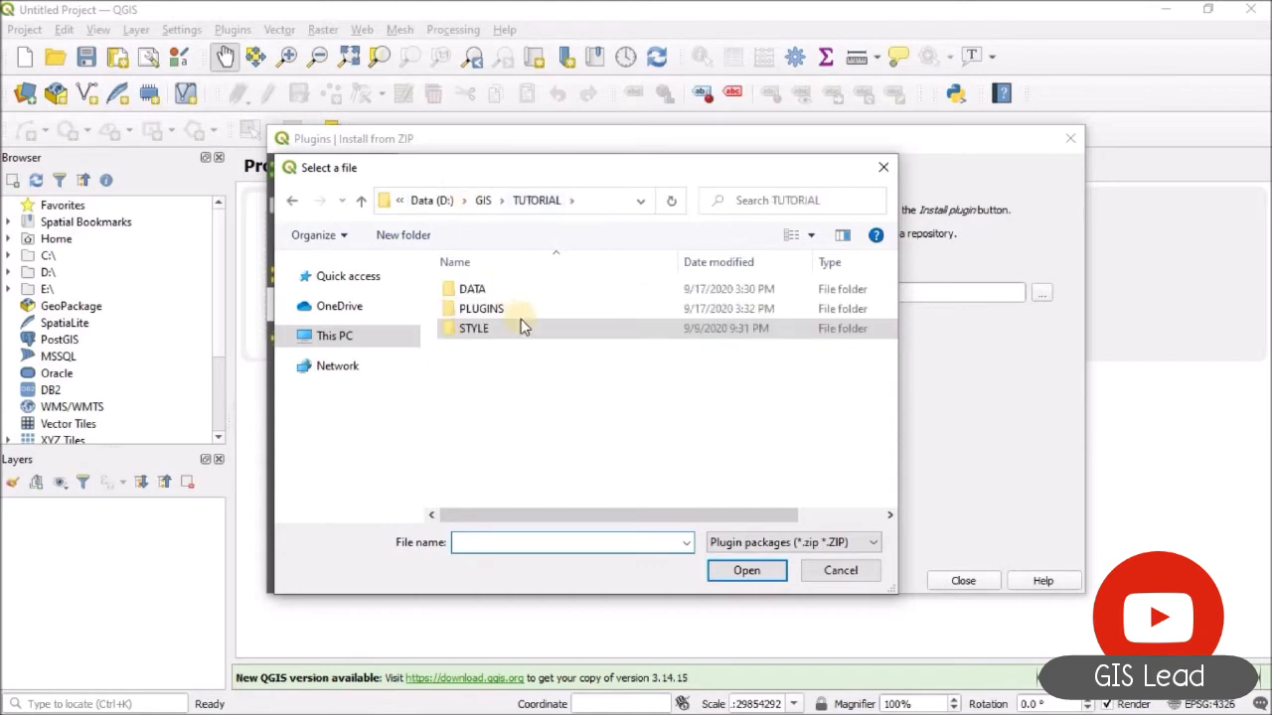
{"action": "double_click", "coordinate": [521, 308]}
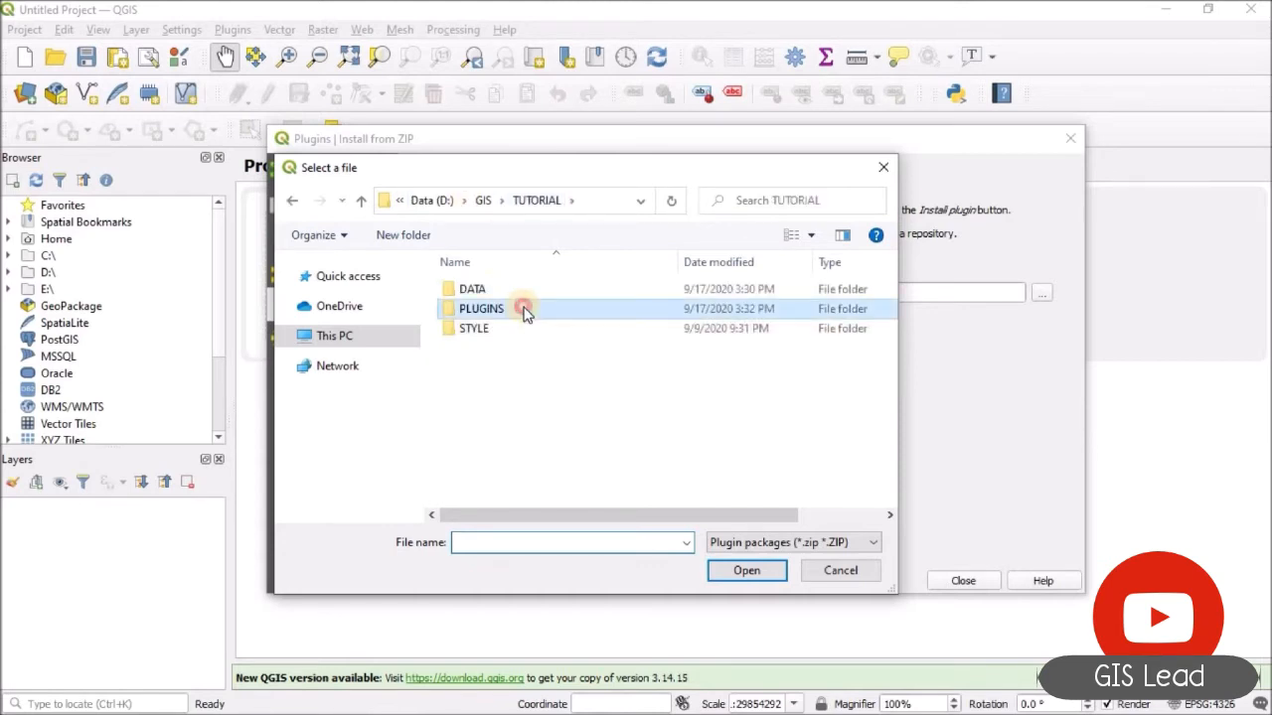
{"action": "left_click", "coordinate": [552, 311]}
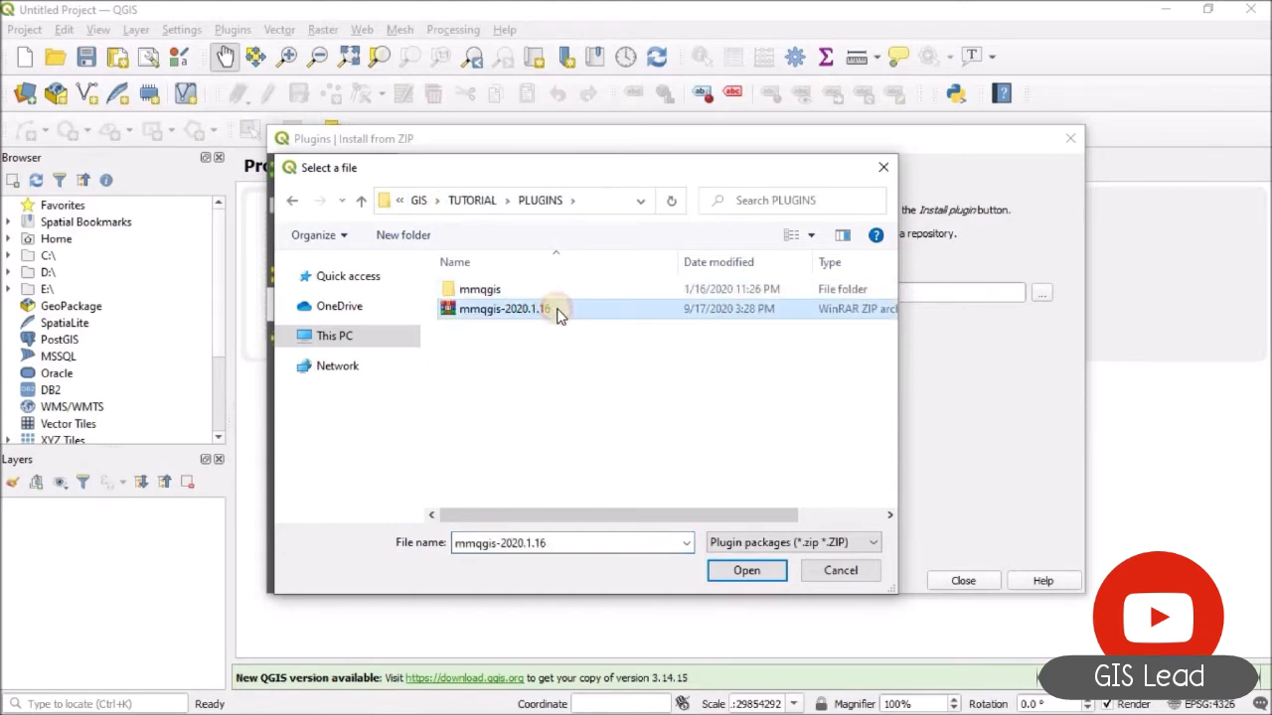
{"action": "left_click", "coordinate": [746, 571]}
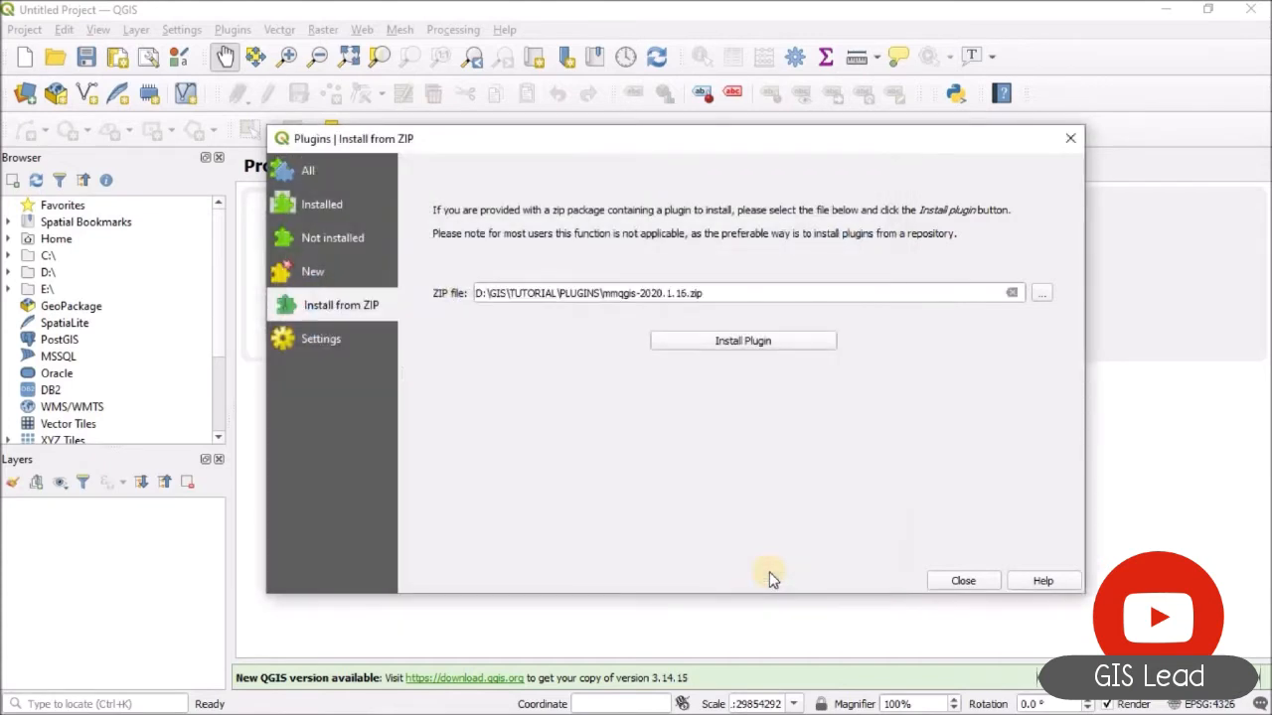
Install the plugin from the chosen ZIP file and accept the untrusted-source security warning.
{"action": "left_click", "coordinate": [787, 340]}
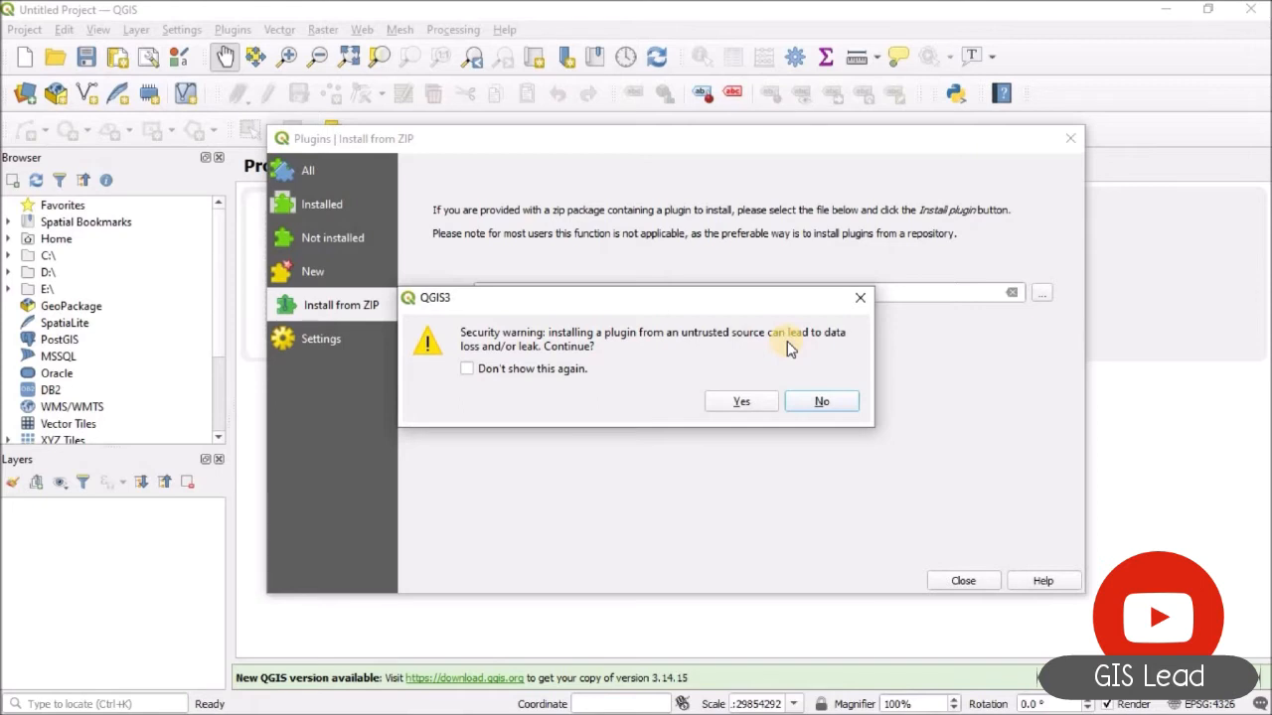
{"action": "left_click_drag", "start_coordinate": [775, 305], "coordinate": [802, 348]}
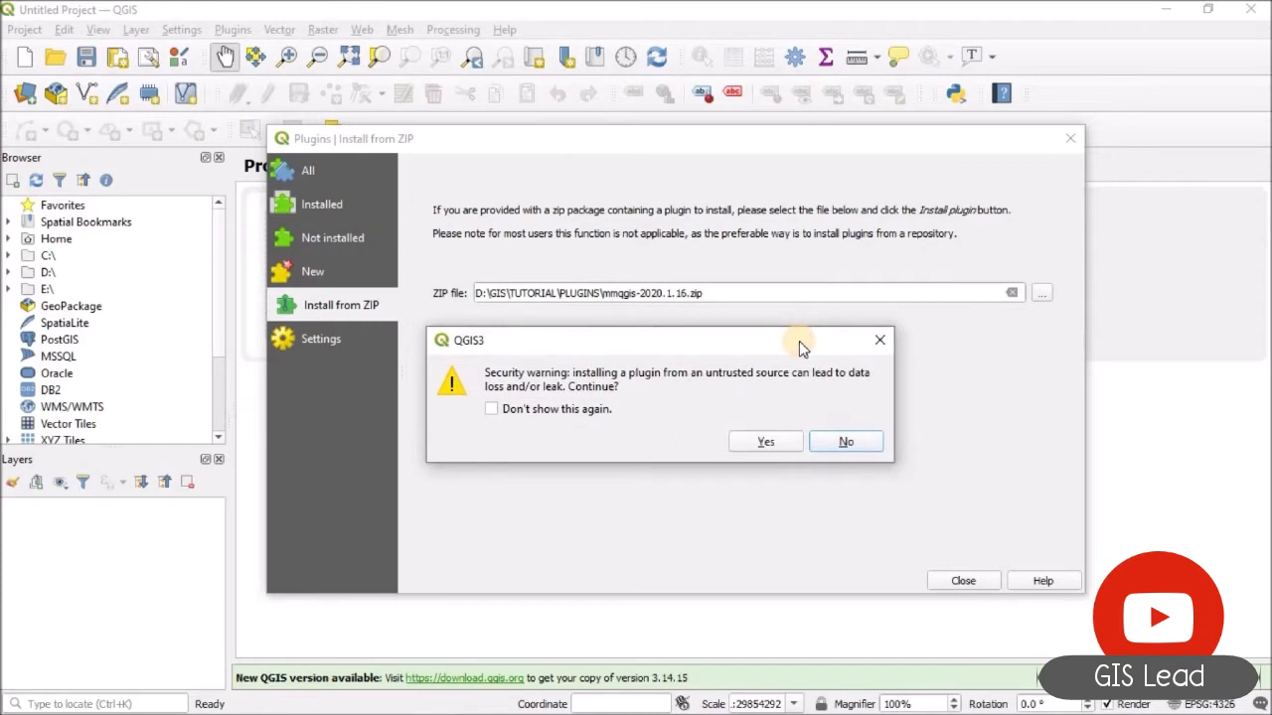
{"action": "left_click", "coordinate": [783, 440]}
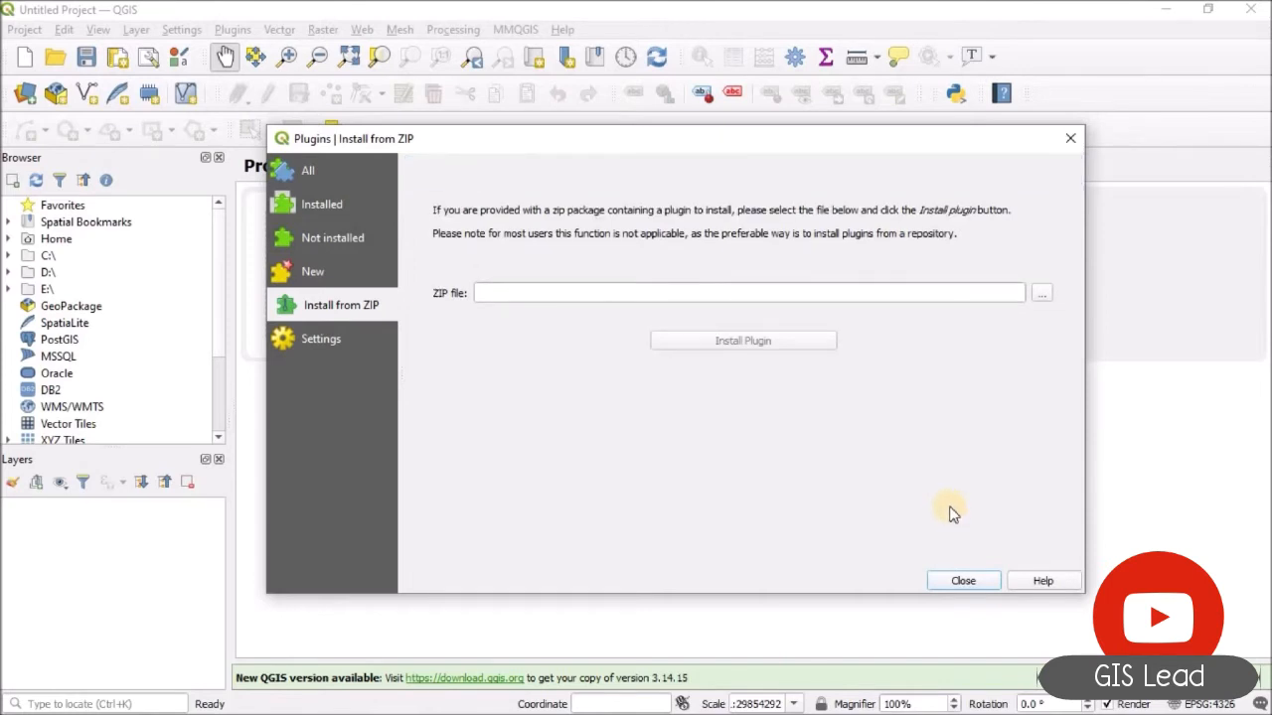
Check the mmqgis entry and its details among the installed plugins, then close the plugin manager.
{"action": "left_click", "coordinate": [358, 206]}
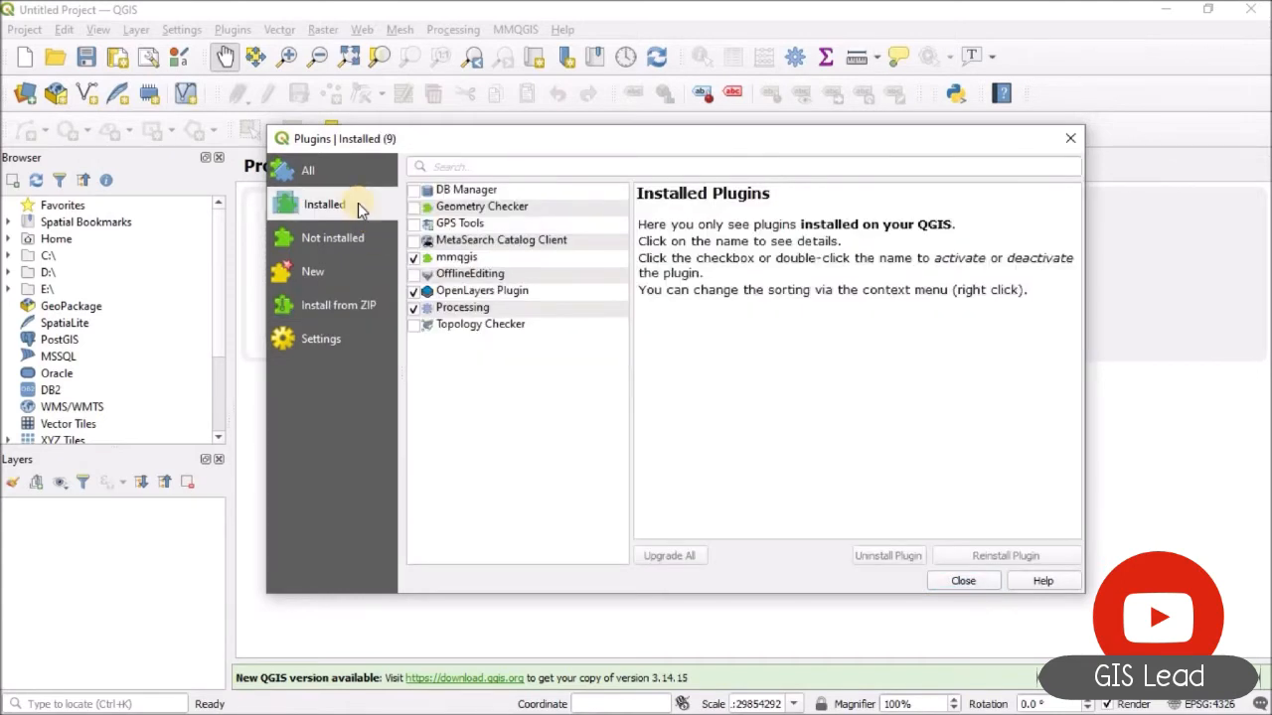
{"action": "left_click", "coordinate": [458, 259]}
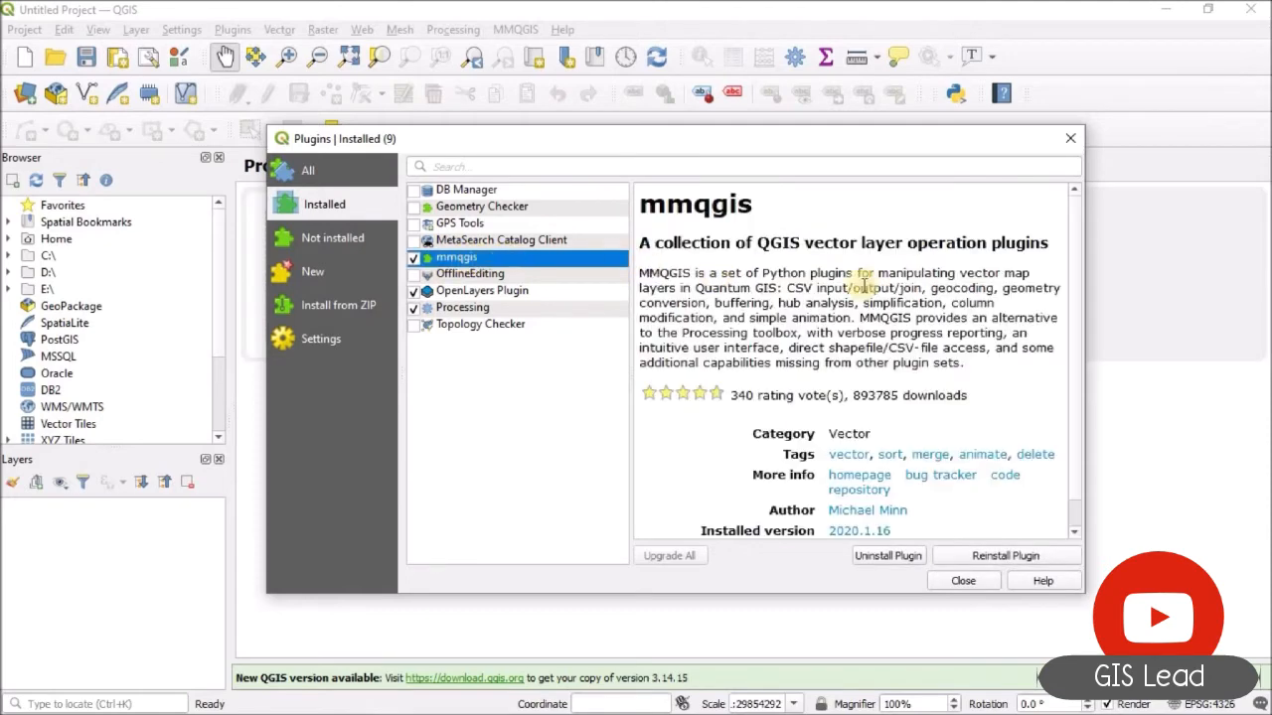
{"action": "left_click_drag", "start_coordinate": [1084, 298], "coordinate": [1196, 300]}
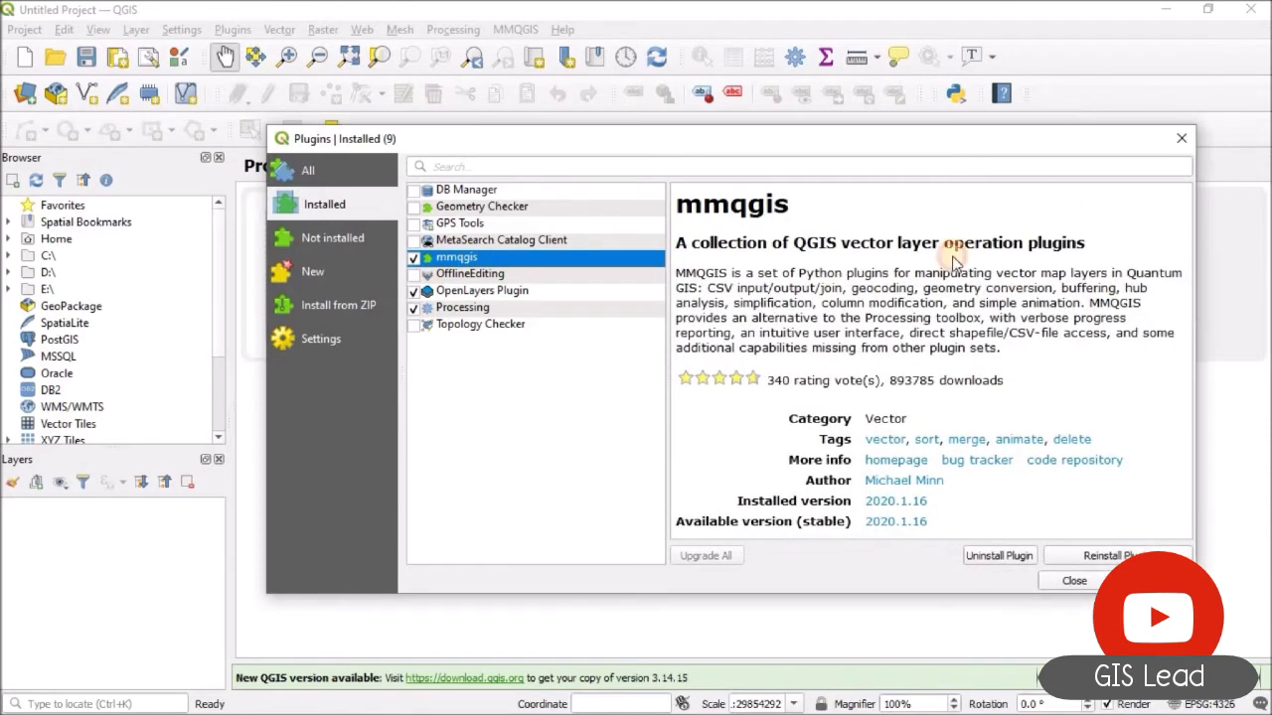
{"action": "left_click_drag", "start_coordinate": [754, 142], "coordinate": [636, 88]}
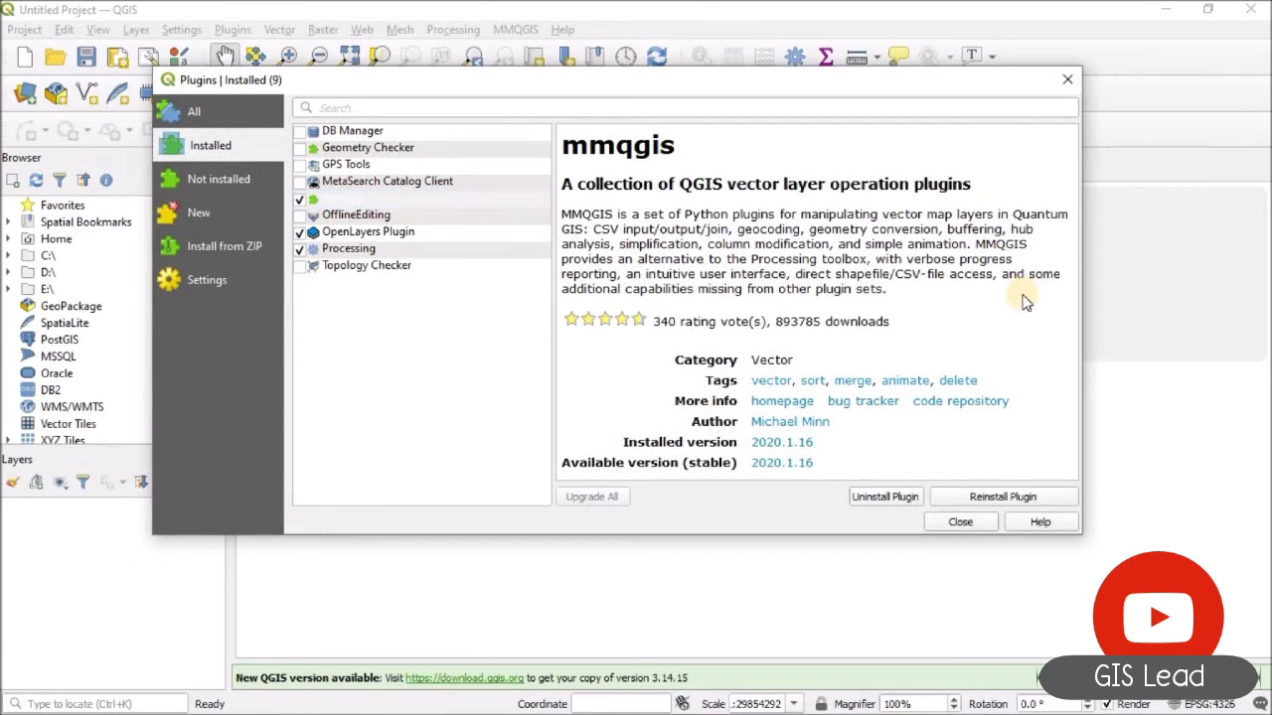
{"action": "left_click", "coordinate": [410, 198]}
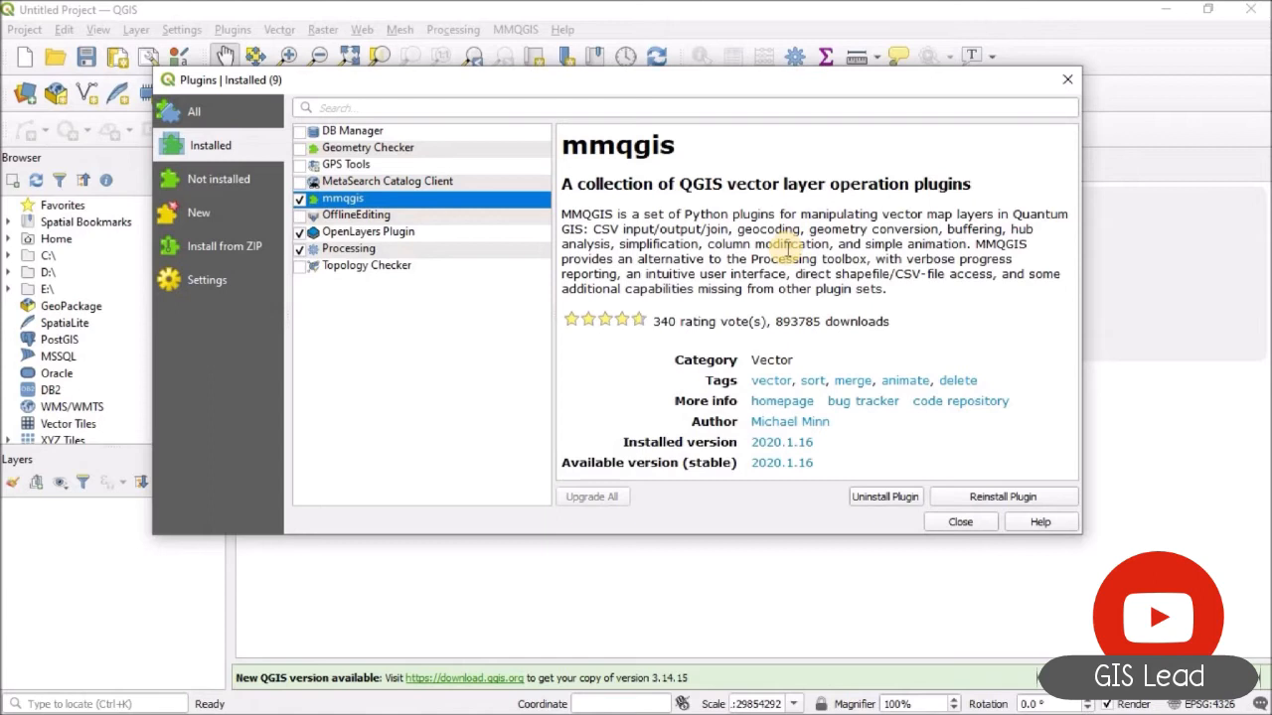
{"action": "left_click", "coordinate": [962, 522]}
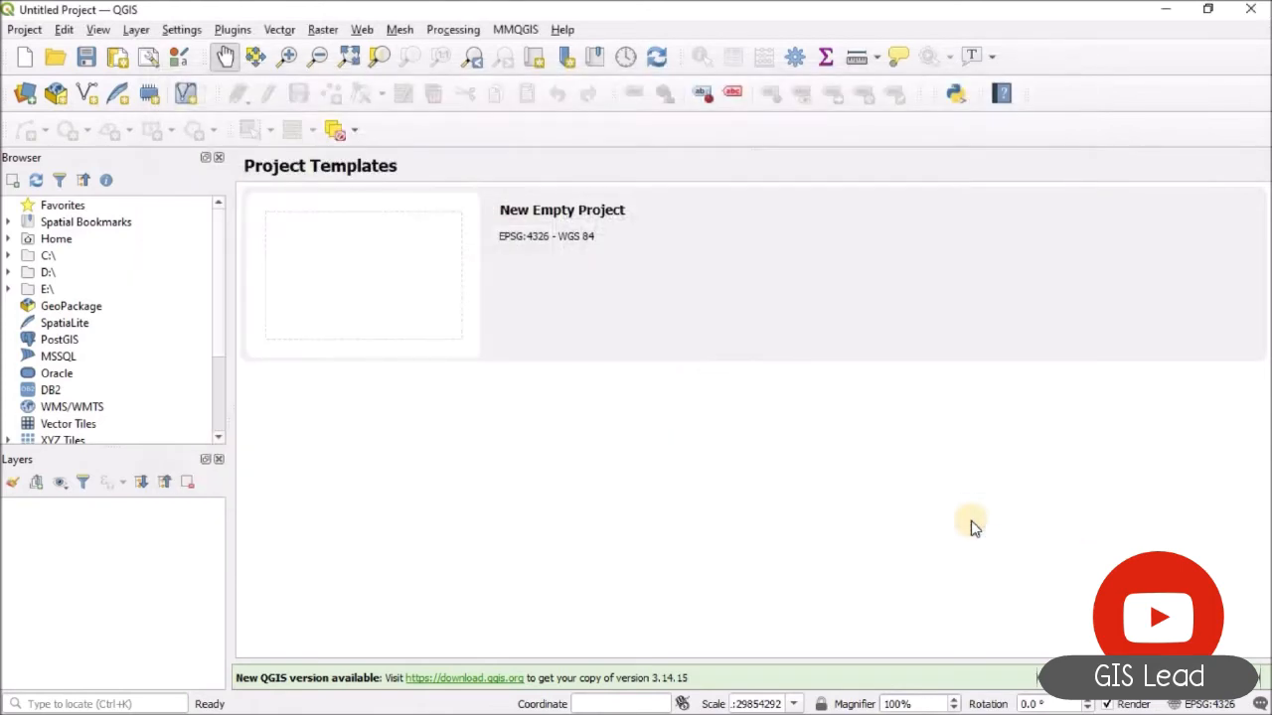
Look through the MMQGIS tool groups, from Animate, Combine and Create to Import / Export and Modify.
{"action": "left_click", "coordinate": [536, 36]}
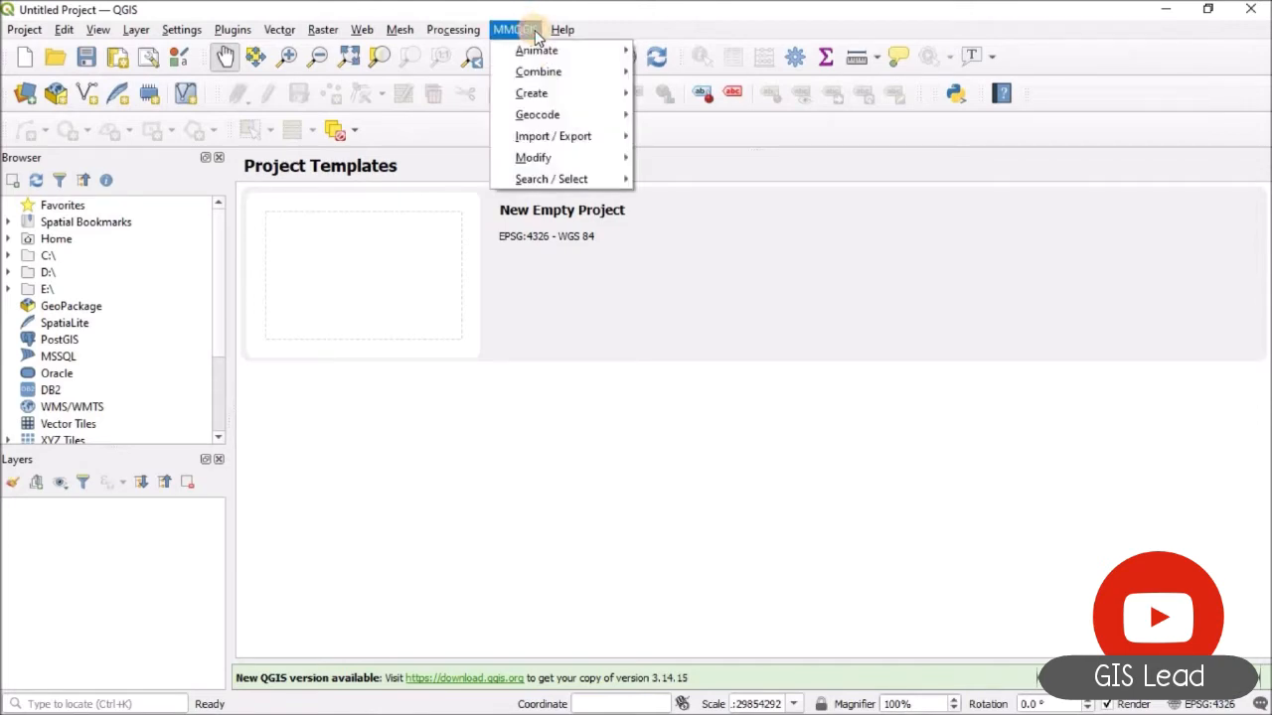
{"action": "mouse_move", "coordinate": [565, 56]}
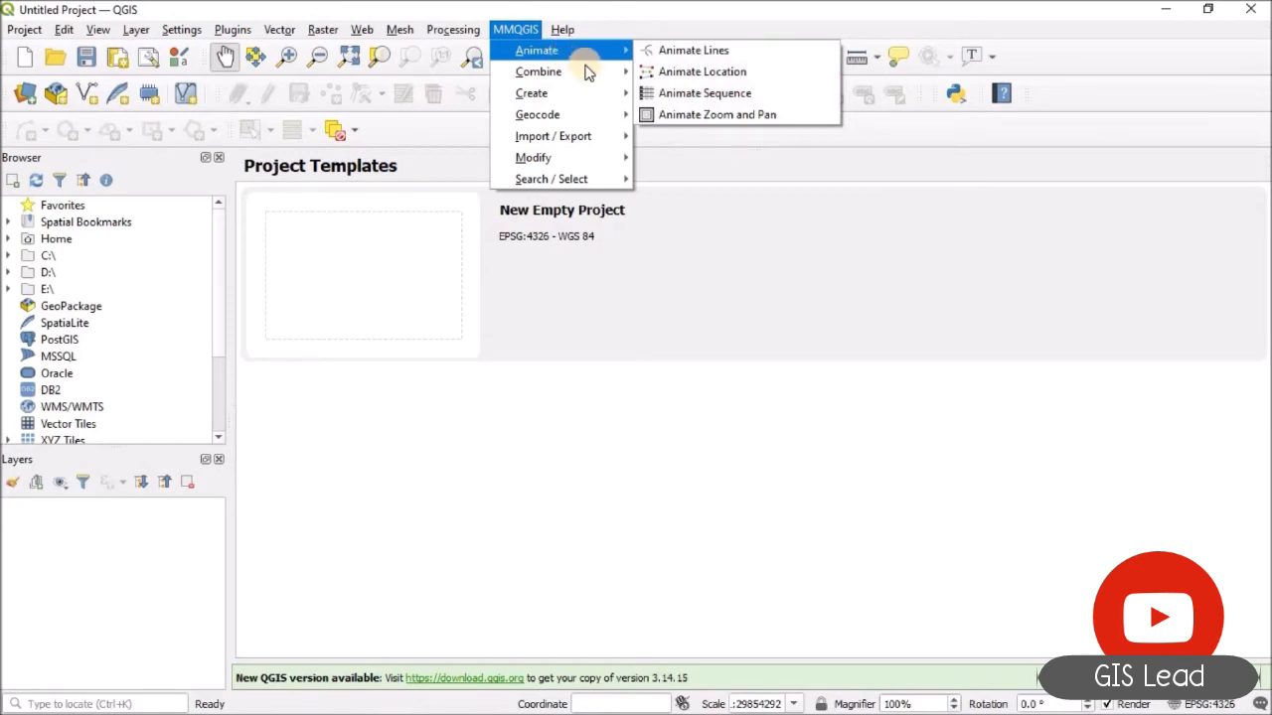
{"action": "mouse_move", "coordinate": [594, 82]}
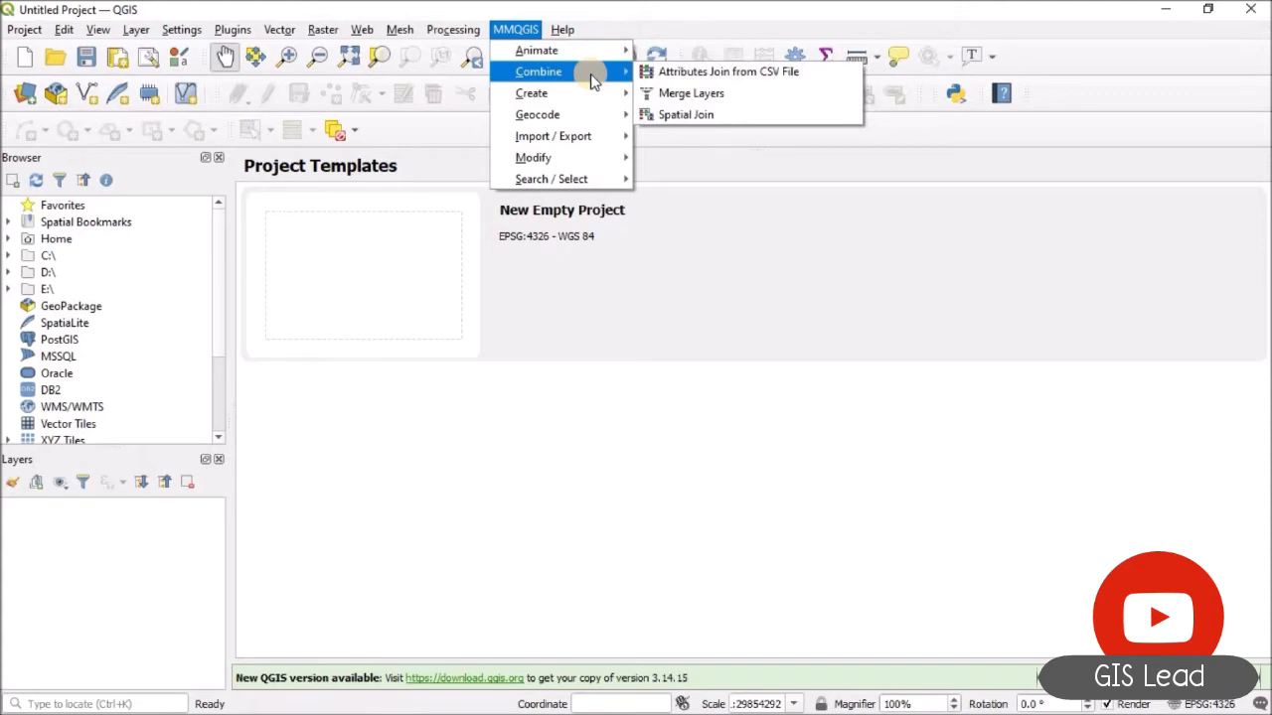
{"action": "mouse_move", "coordinate": [597, 94]}
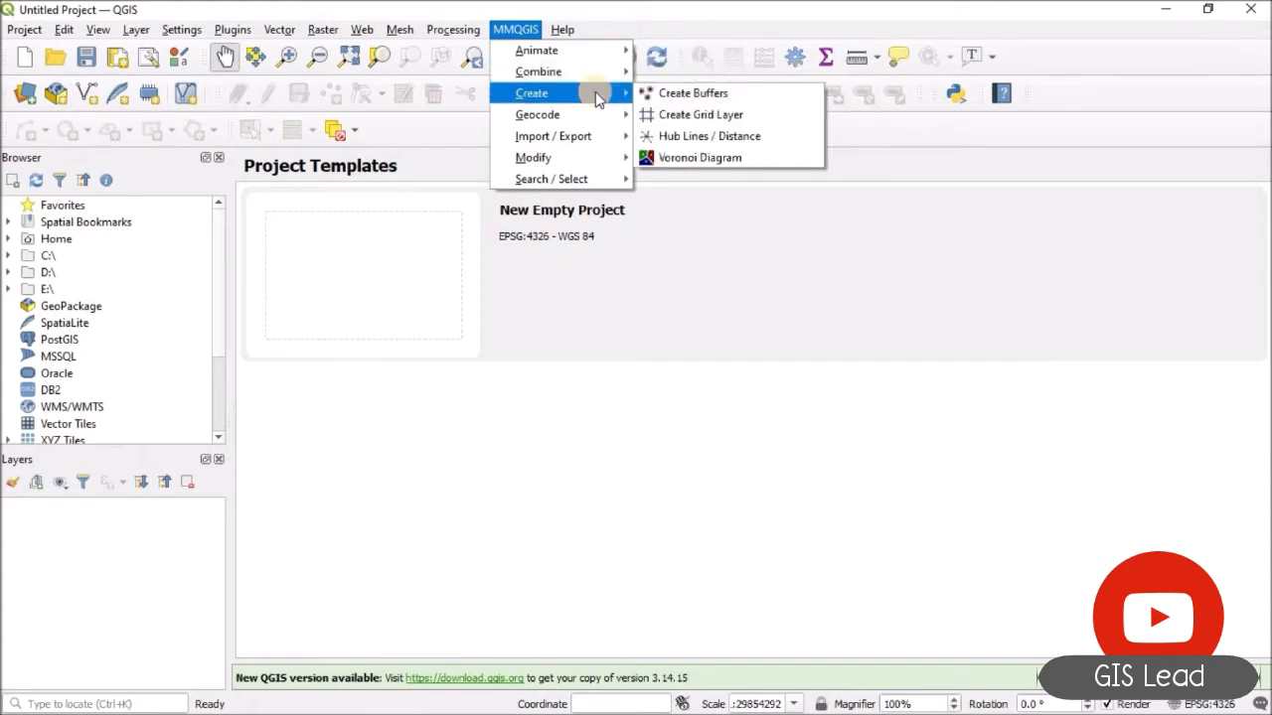
{"action": "mouse_move", "coordinate": [606, 117]}
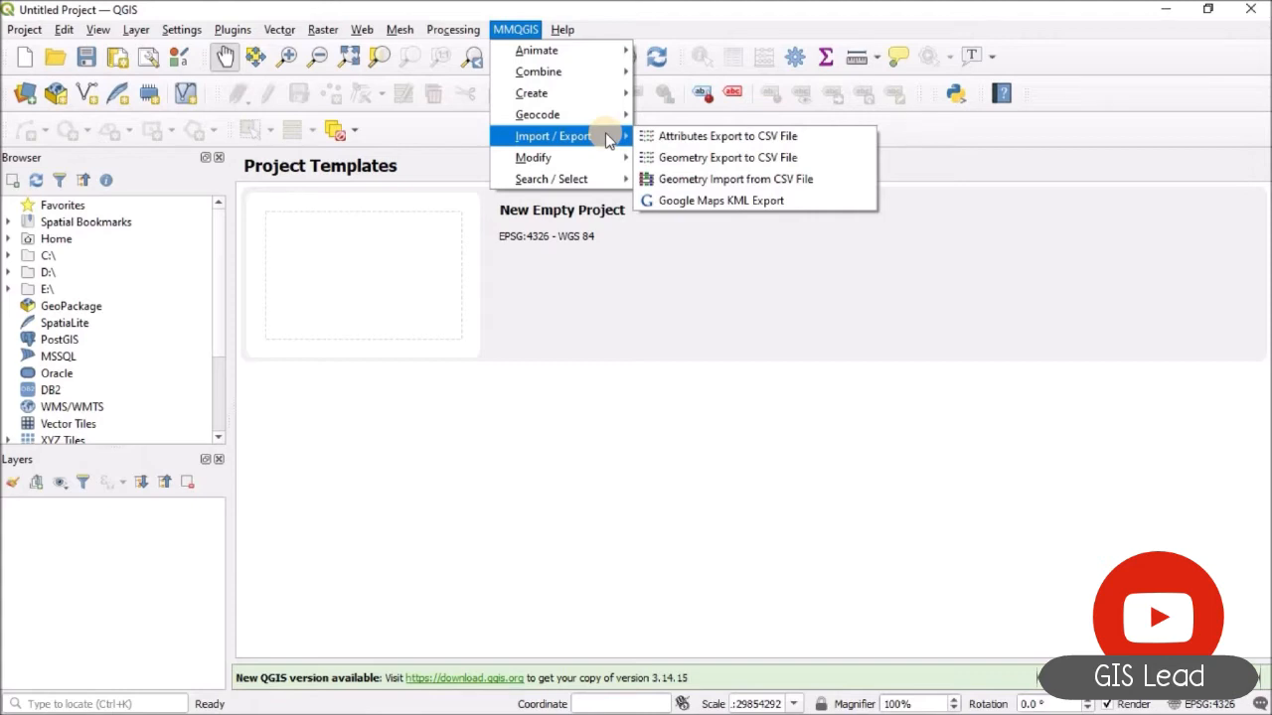
{"action": "mouse_move", "coordinate": [617, 163]}
{"action": "key", "text": "Escape"}
{"action": "key", "text": "Escape"}
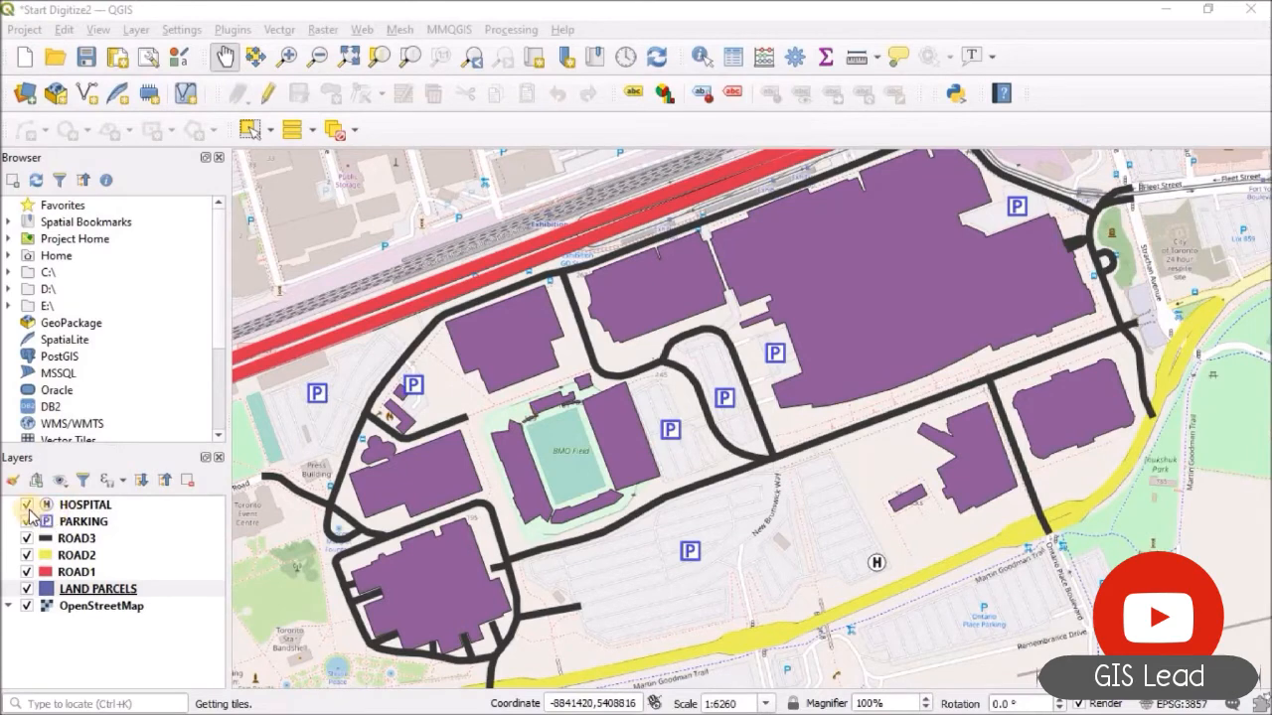
Toggle the HOSPITAL layer off and on to identify its features, and hide the OpenStreetMap base layer.
{"action": "left_click", "coordinate": [30, 508]}
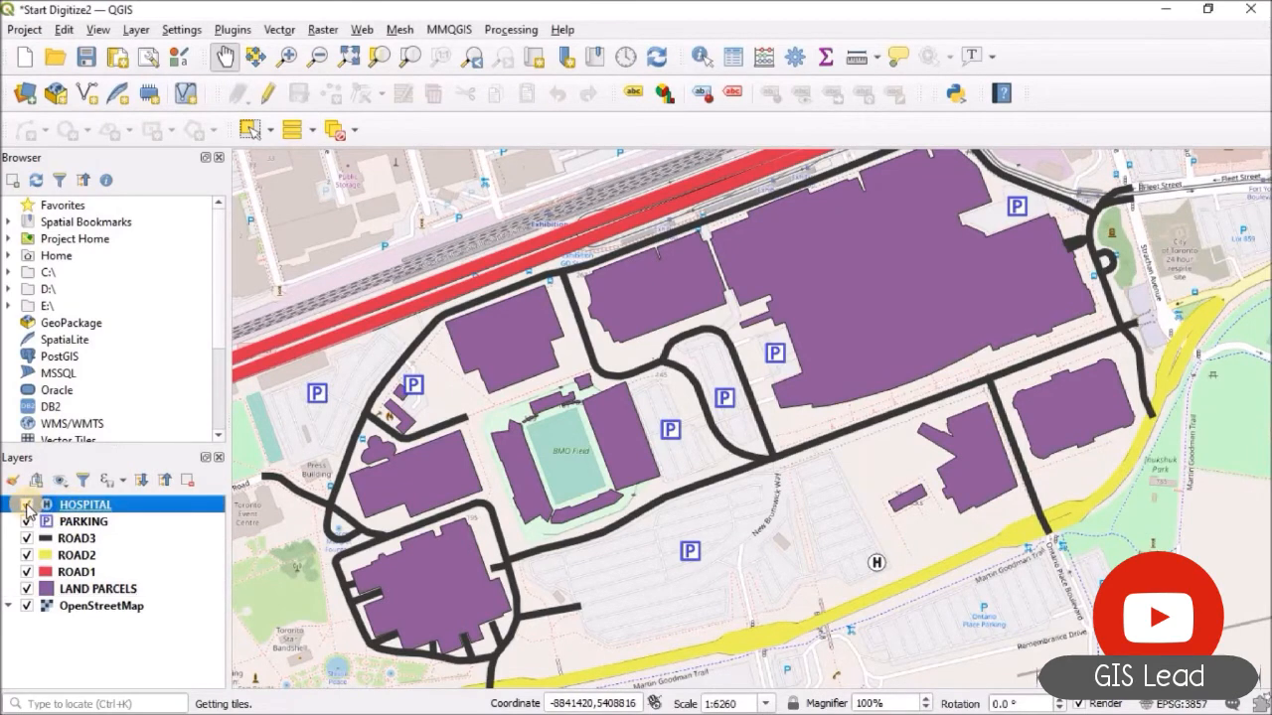
{"action": "left_click", "coordinate": [27, 504]}
{"action": "left_click", "coordinate": [27, 505]}
{"action": "left_click", "coordinate": [27, 606]}
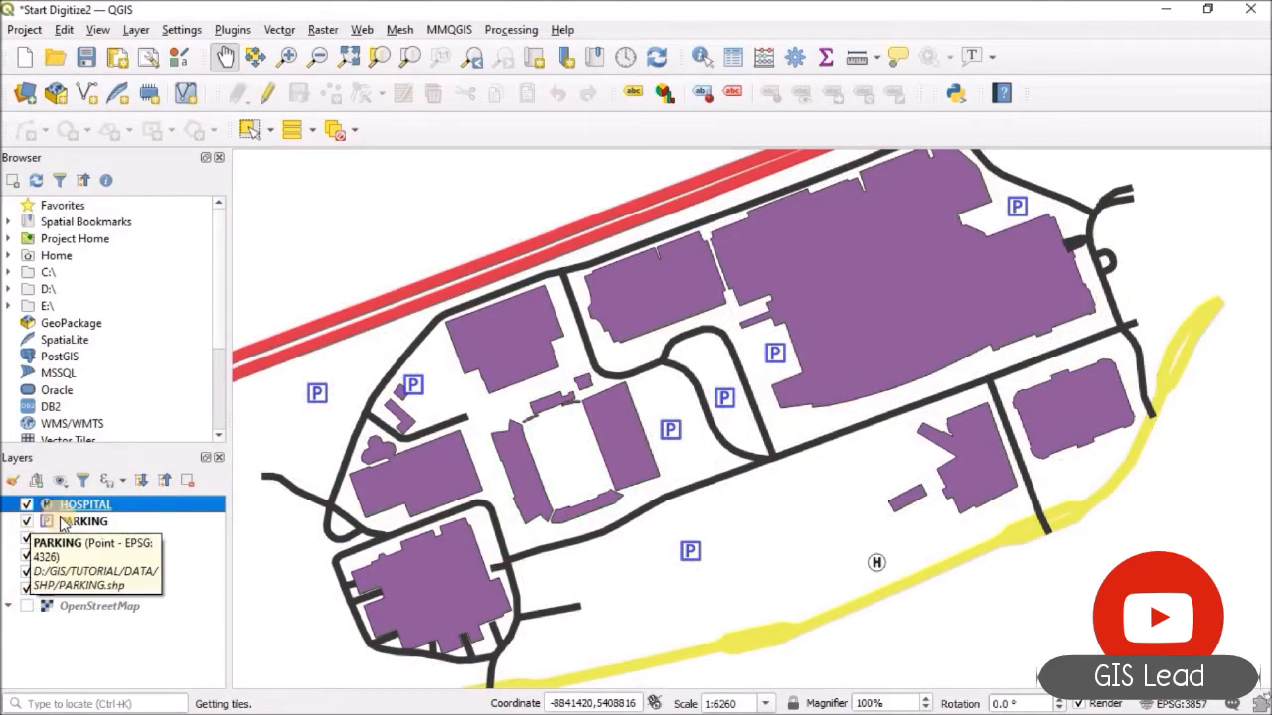
Toggle the PARKING and ROAD3 layers off and on to identify their features on the map.
{"action": "left_click", "coordinate": [30, 526]}
{"action": "left_click", "coordinate": [27, 521]}
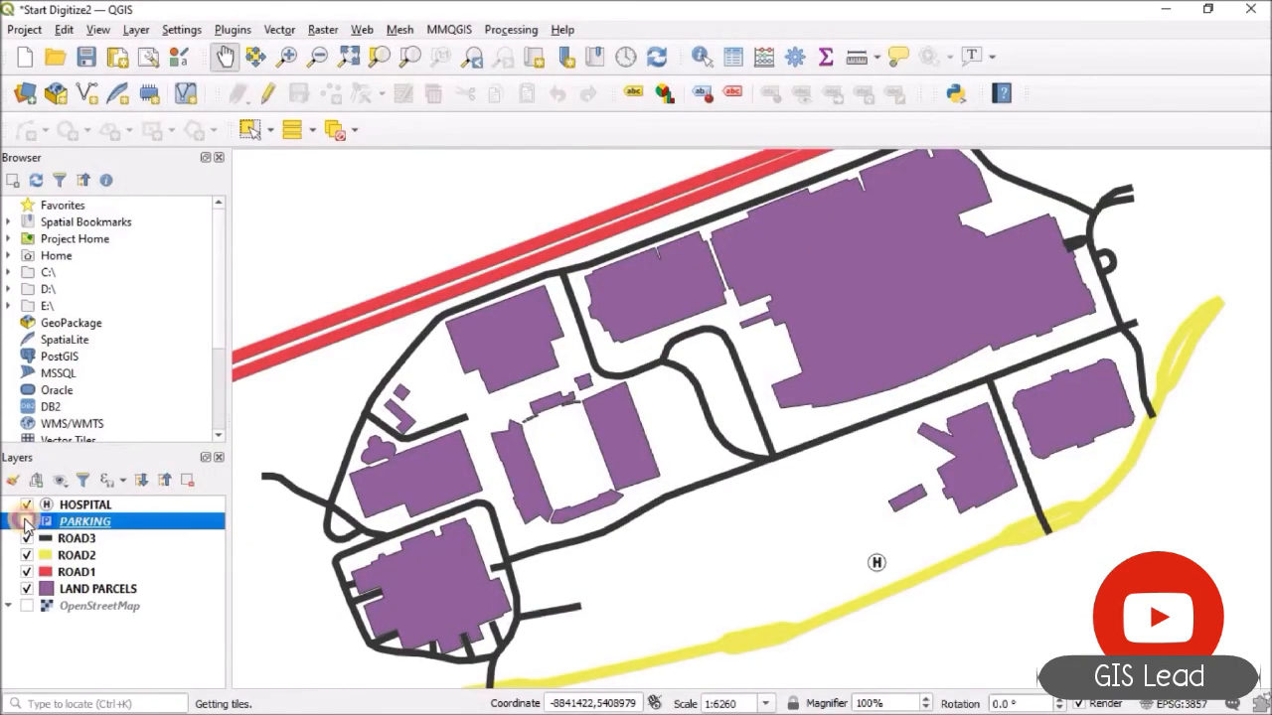
{"action": "left_click", "coordinate": [25, 522]}
{"action": "left_click", "coordinate": [26, 522]}
{"action": "left_click", "coordinate": [26, 522]}
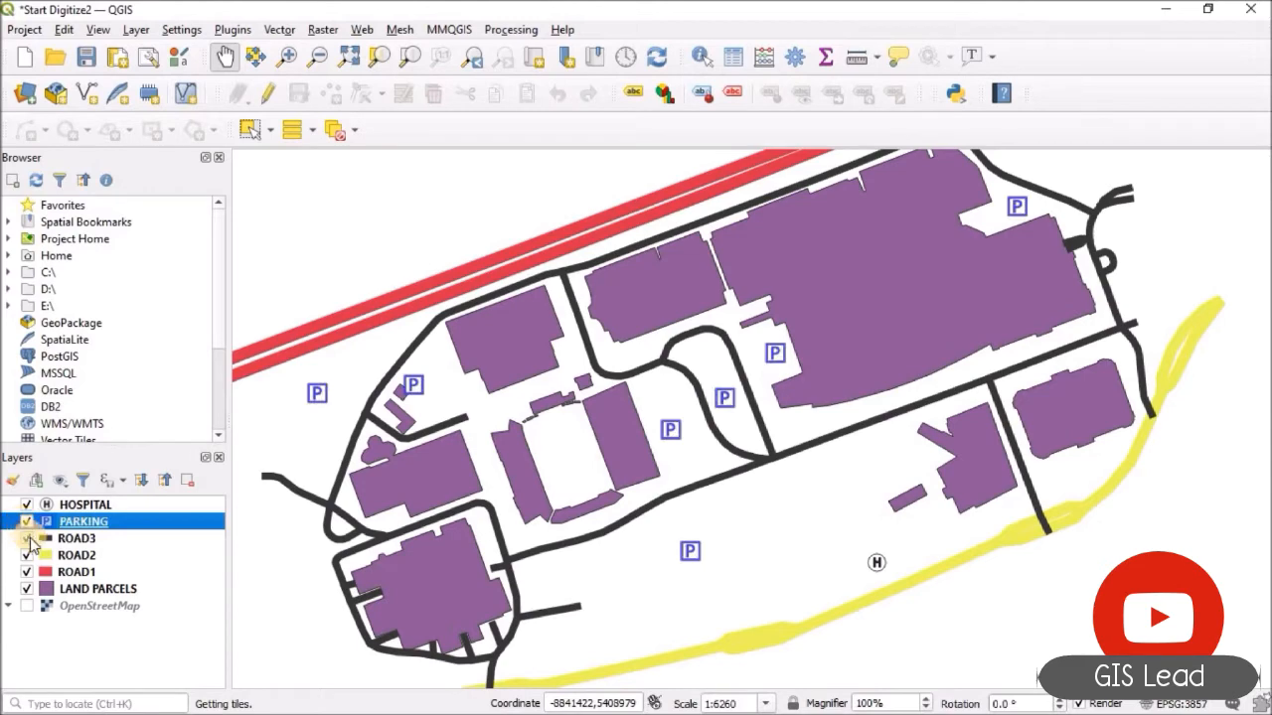
{"action": "left_click", "coordinate": [28, 539]}
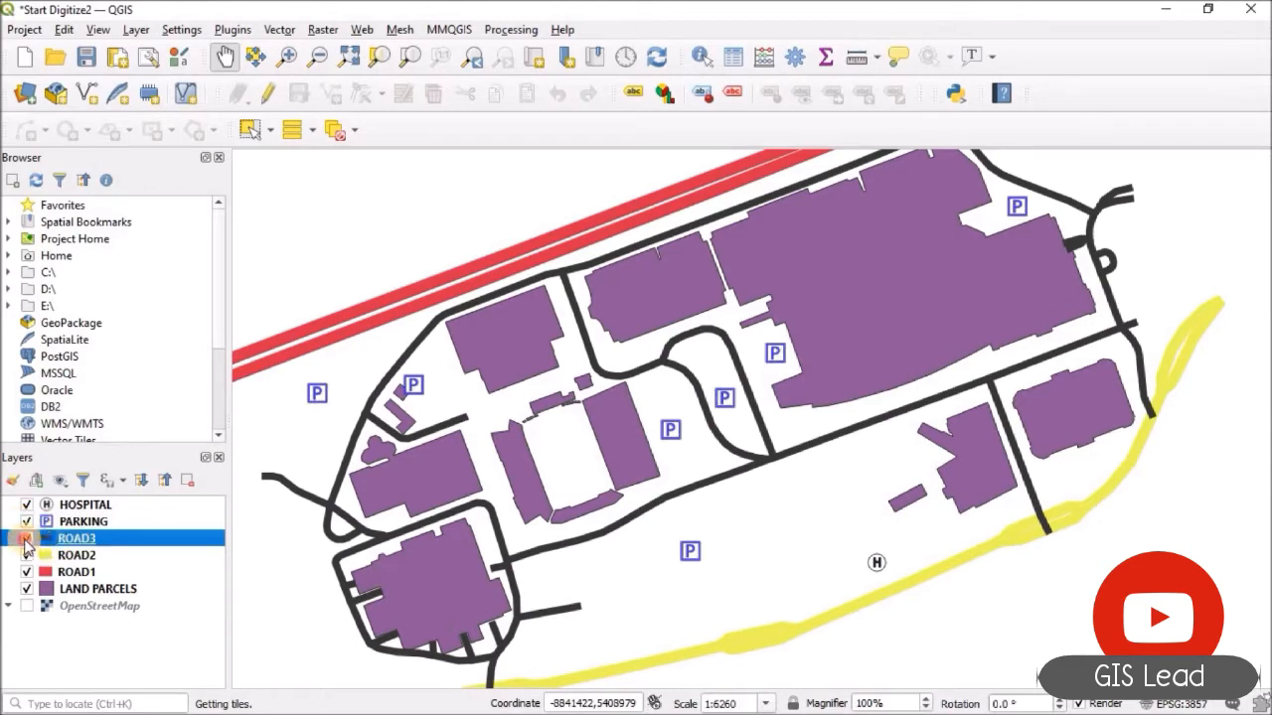
{"action": "left_click", "coordinate": [26, 539]}
{"action": "left_click", "coordinate": [26, 538]}
{"action": "left_click", "coordinate": [26, 538]}
{"action": "left_click", "coordinate": [26, 538]}
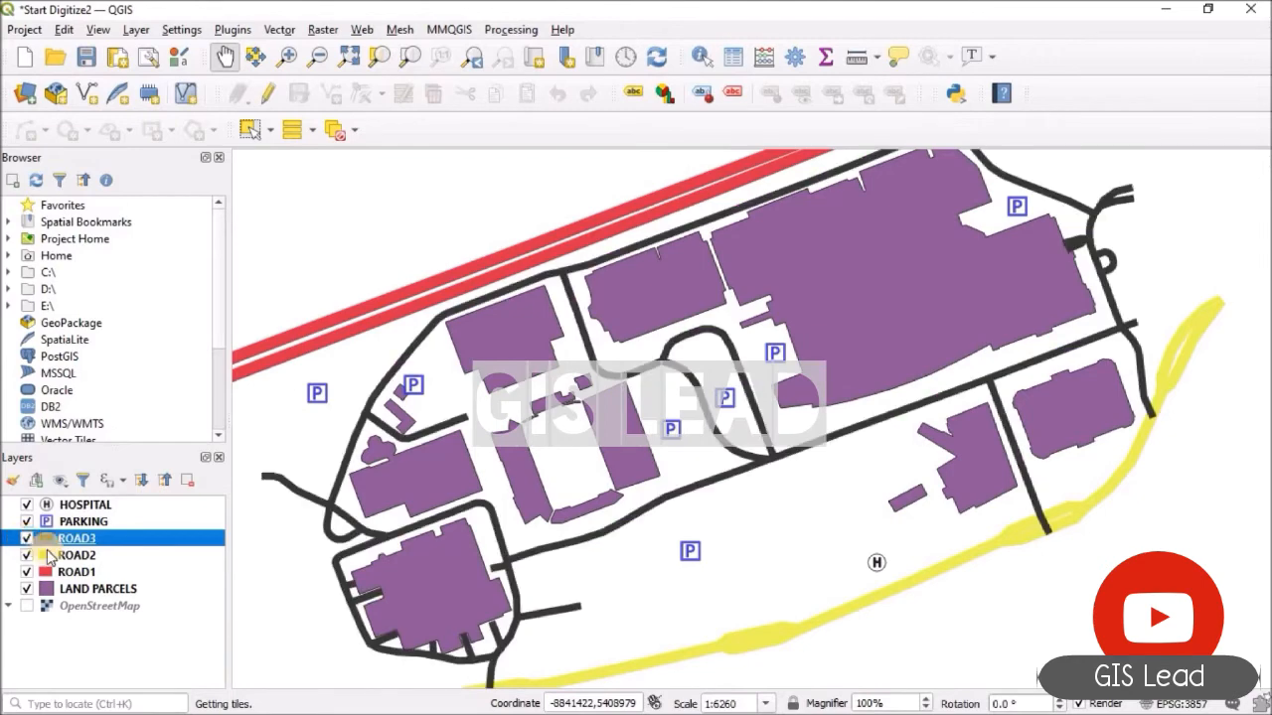
Toggle the ROAD2 and ROAD1 layers off and on to identify their lines on the map.
{"action": "left_click", "coordinate": [38, 555]}
{"action": "left_click", "coordinate": [26, 556]}
{"action": "left_click", "coordinate": [26, 556]}
{"action": "left_click", "coordinate": [30, 556]}
{"action": "left_click", "coordinate": [30, 556]}
{"action": "left_click", "coordinate": [78, 573]}
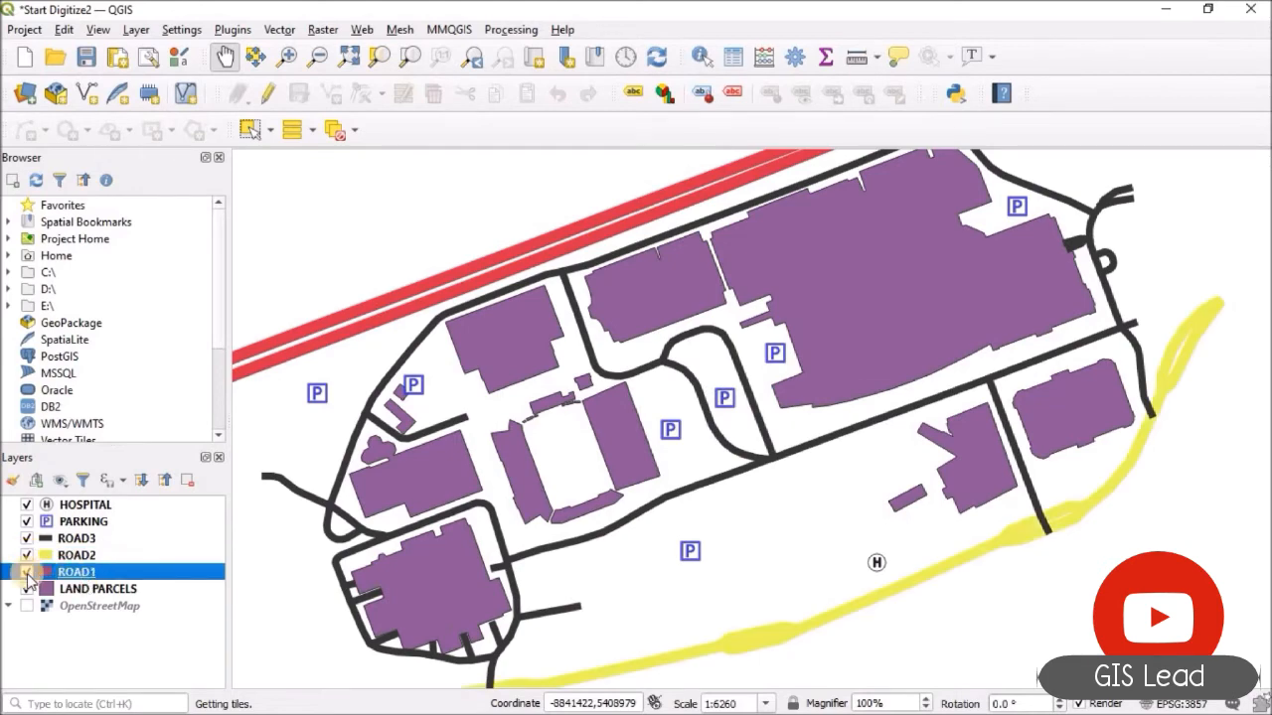
{"action": "left_click", "coordinate": [26, 572]}
{"action": "left_click", "coordinate": [27, 572]}
{"action": "left_click", "coordinate": [27, 573]}
{"action": "left_click", "coordinate": [27, 573]}
Toggle the LAND PARCELS layer off and on to identify its polygons on the map.
{"action": "left_click", "coordinate": [30, 589]}
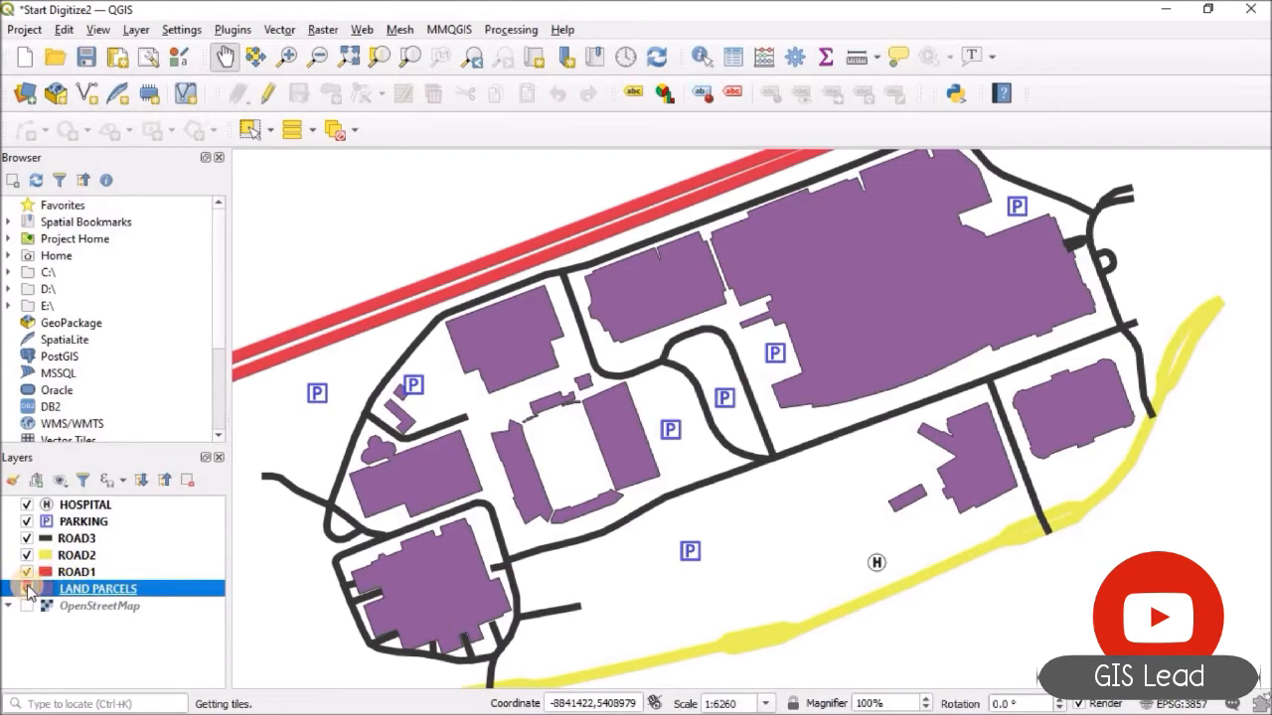
{"action": "left_click", "coordinate": [27, 589]}
{"action": "left_click", "coordinate": [27, 590]}
{"action": "left_click", "coordinate": [27, 589]}
{"action": "left_click", "coordinate": [26, 589]}
Hide the LAND PARCELS, ROAD1, ROAD2, ROAD3 and PARKING layers, leaving only HOSPITAL shown.
{"action": "left_click", "coordinate": [26, 589]}
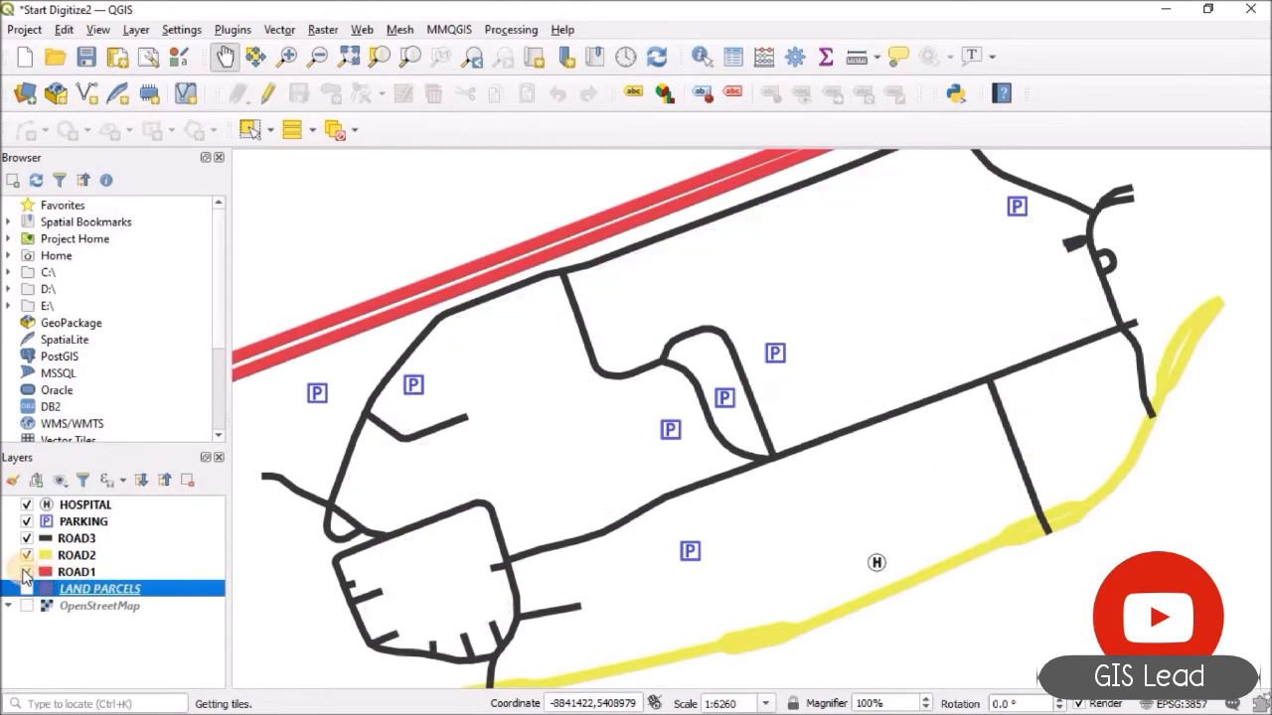
{"action": "left_click", "coordinate": [27, 572]}
{"action": "left_click", "coordinate": [26, 555]}
{"action": "left_click", "coordinate": [26, 539]}
{"action": "left_click", "coordinate": [26, 522]}
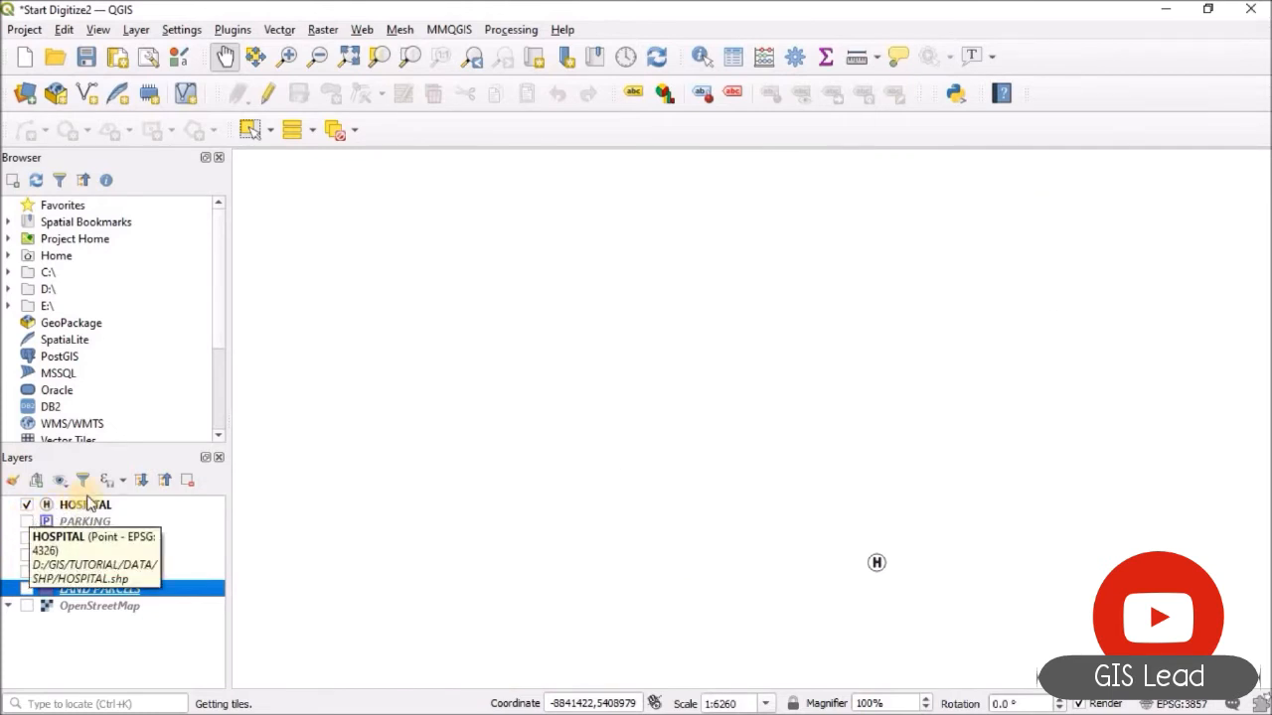
Start the MMQGIS Google Maps KML Export for the HOSPITAL layer, using Name as the placemark name field.
{"action": "left_click", "coordinate": [449, 29]}
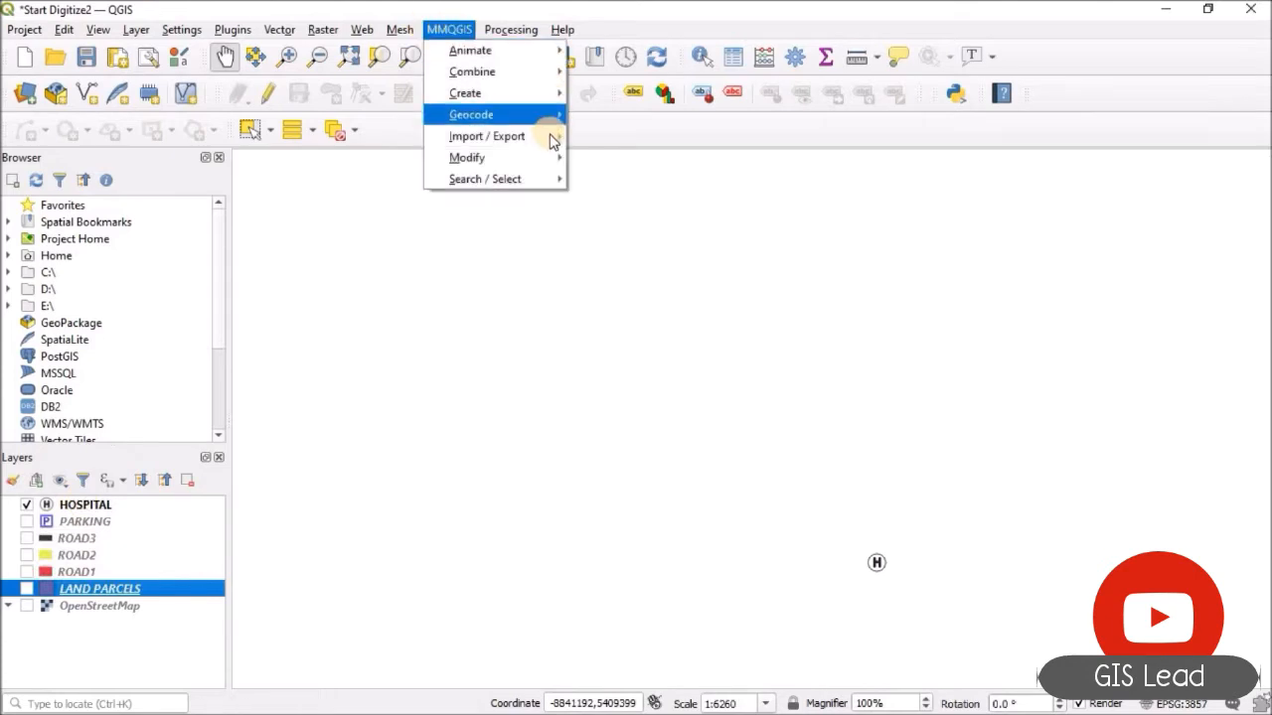
{"action": "mouse_move", "coordinate": [554, 139]}
{"action": "left_click", "coordinate": [623, 198]}
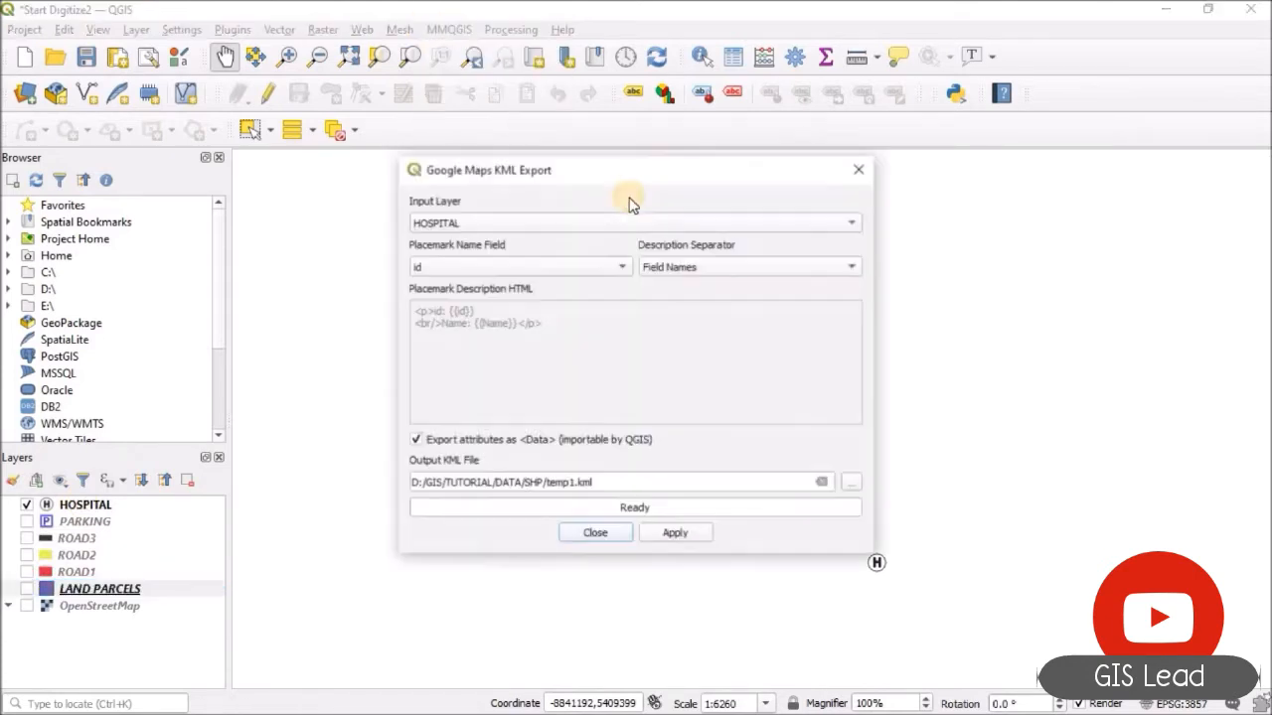
{"action": "left_click_drag", "start_coordinate": [610, 173], "coordinate": [485, 175]}
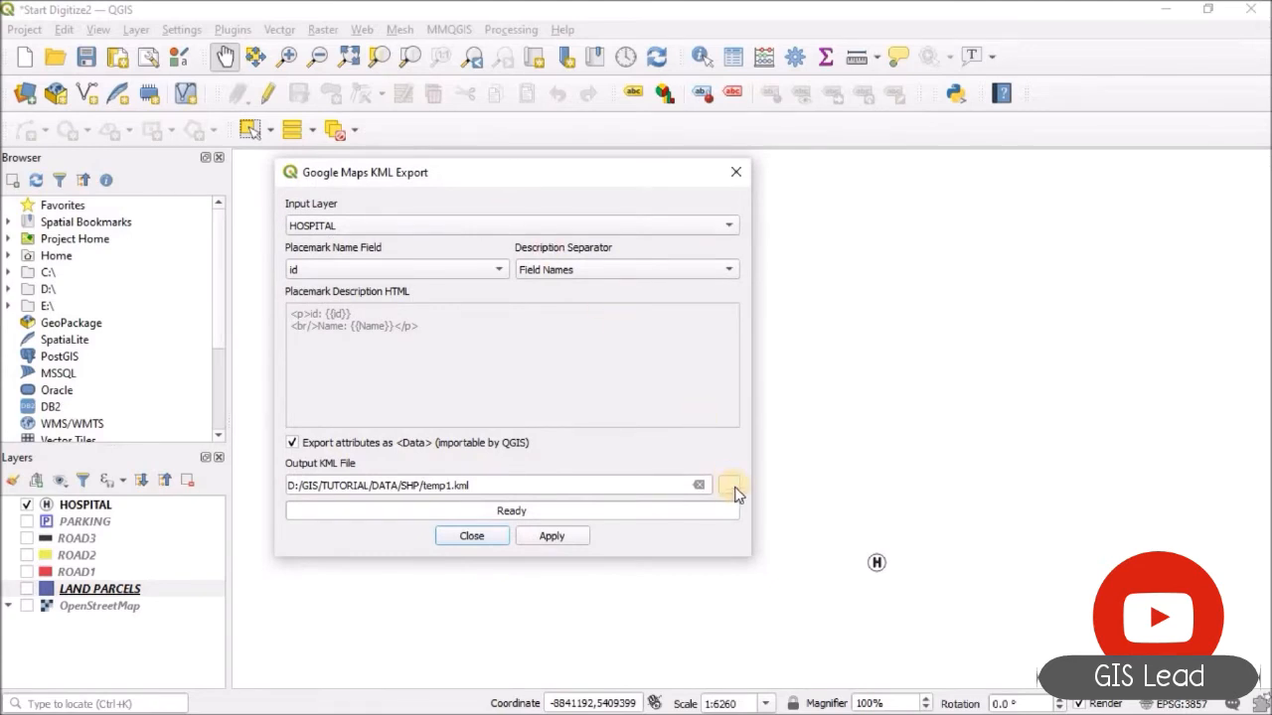
{"action": "left_click", "coordinate": [396, 270]}
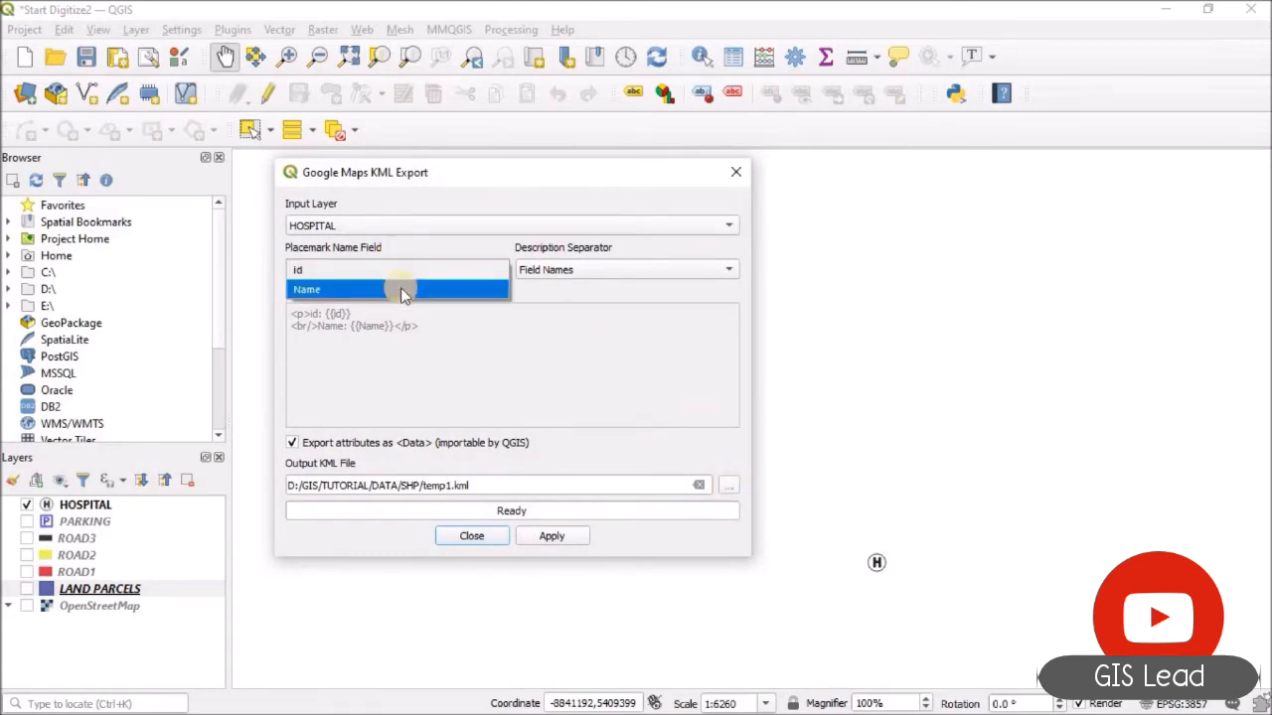
{"action": "left_click", "coordinate": [401, 288]}
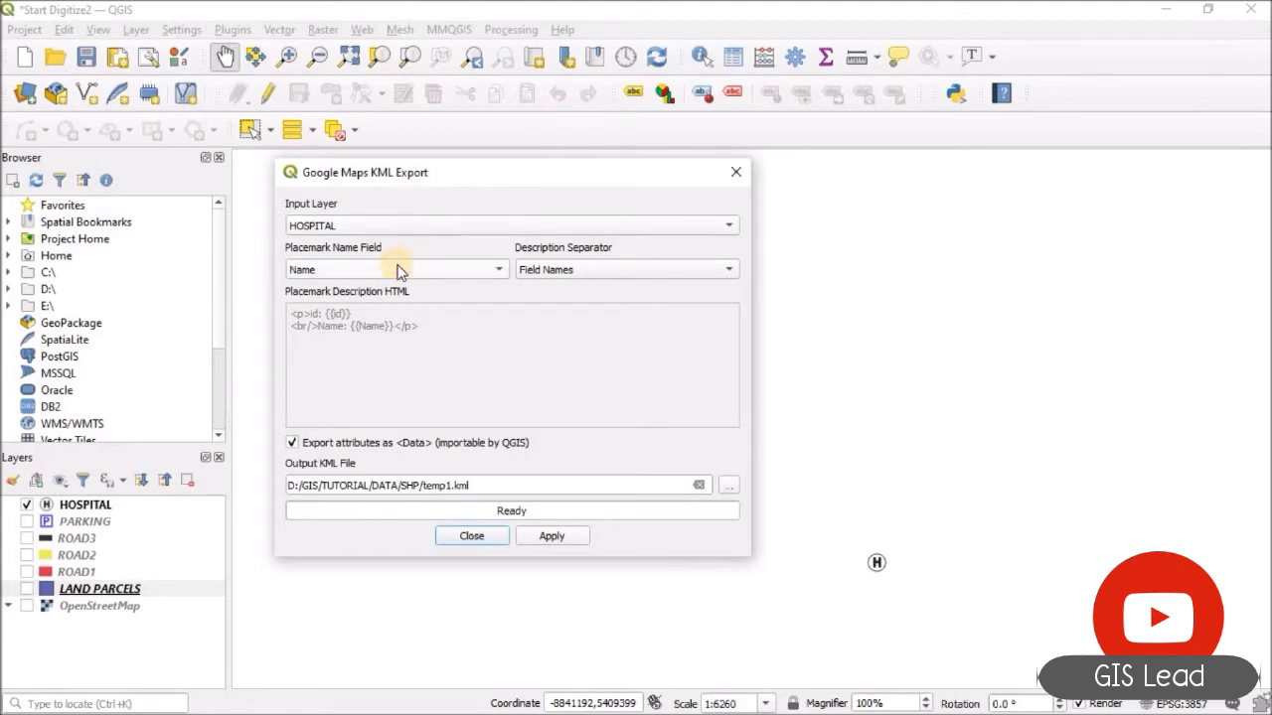
Export the layer to HOSPITAL.kml in D:\GIS\TUTORIAL\DATA\KML and close the export dialog.
{"action": "left_click", "coordinate": [728, 484]}
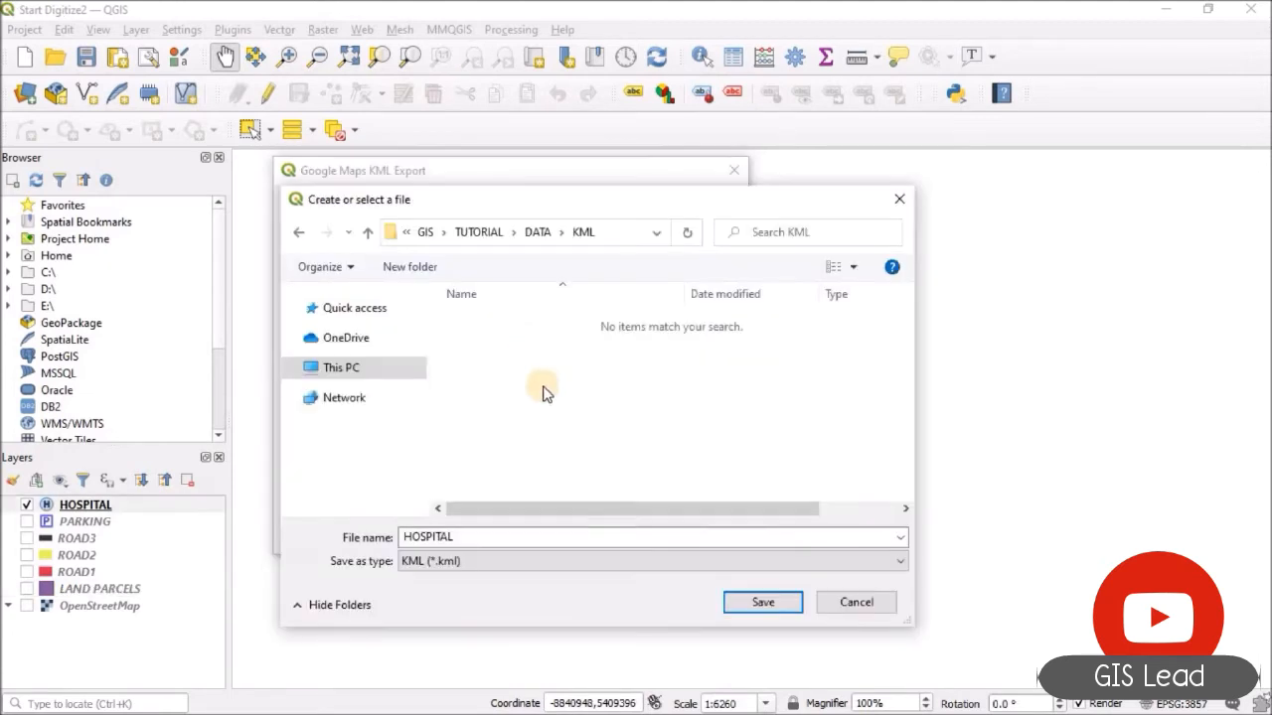
{"action": "left_click", "coordinate": [757, 603]}
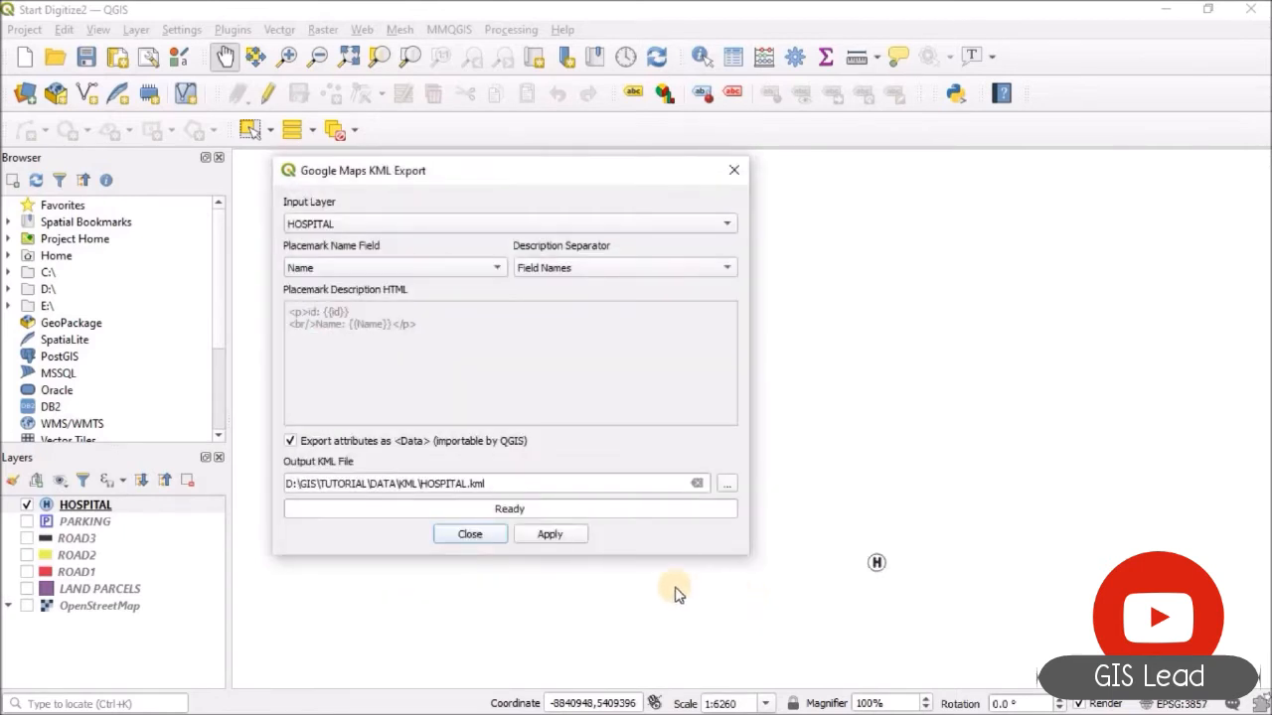
{"action": "left_click", "coordinate": [553, 535]}
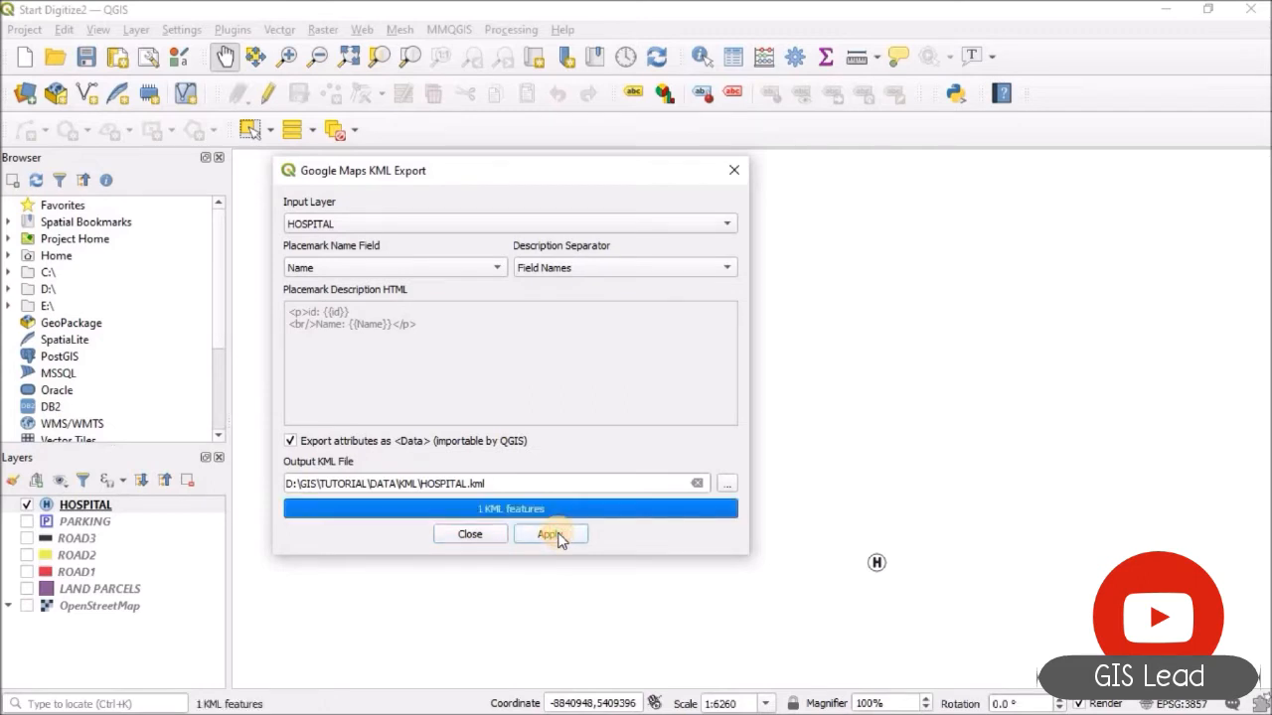
{"action": "left_click", "coordinate": [498, 537]}
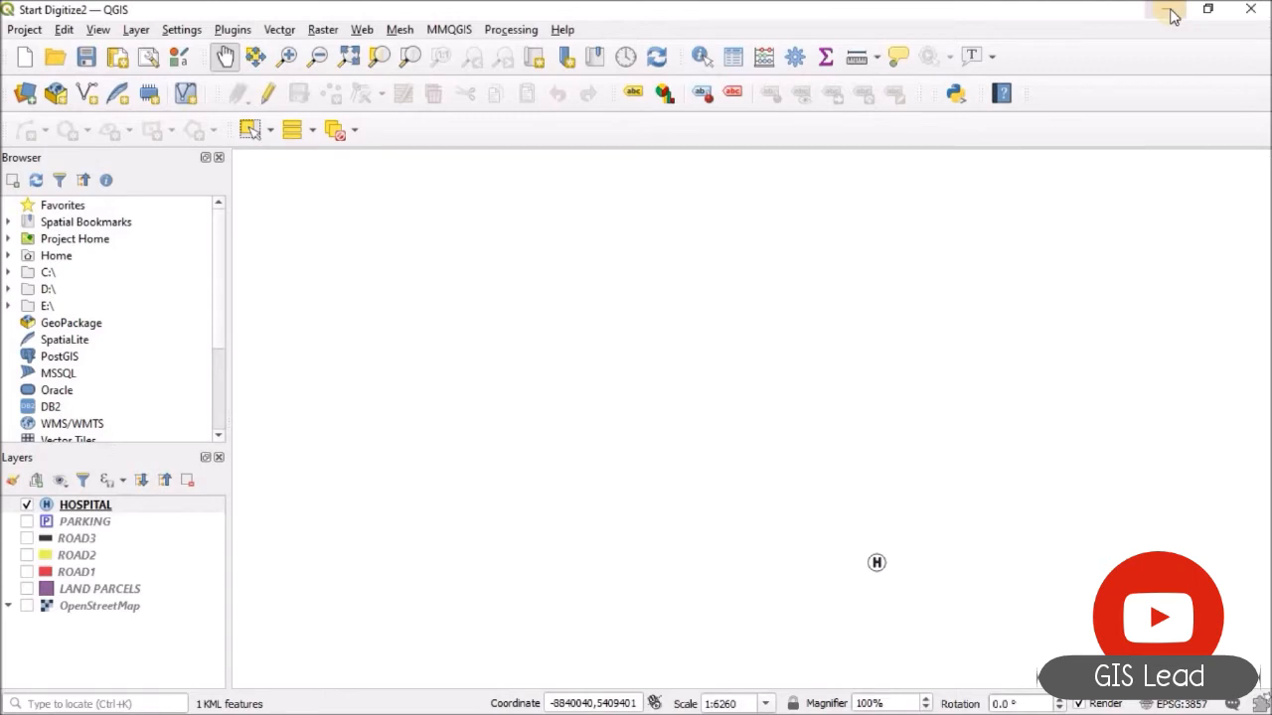
Switch to File Explorer, check the HOSPITAL file in D:\GIS\TUTORIAL\DATA\KML, and return to QGIS.
{"action": "left_click", "coordinate": [1171, 12]}
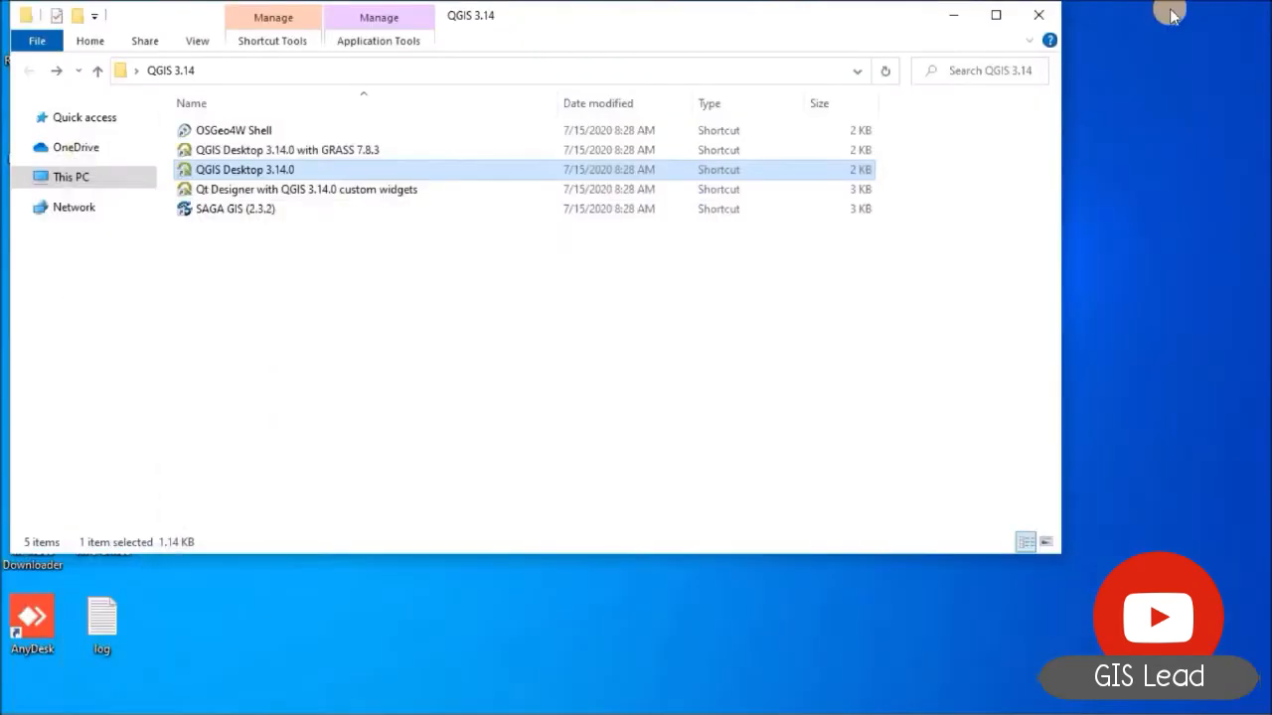
{"action": "left_click", "coordinate": [110, 180]}
{"action": "left_click", "coordinate": [542, 342]}
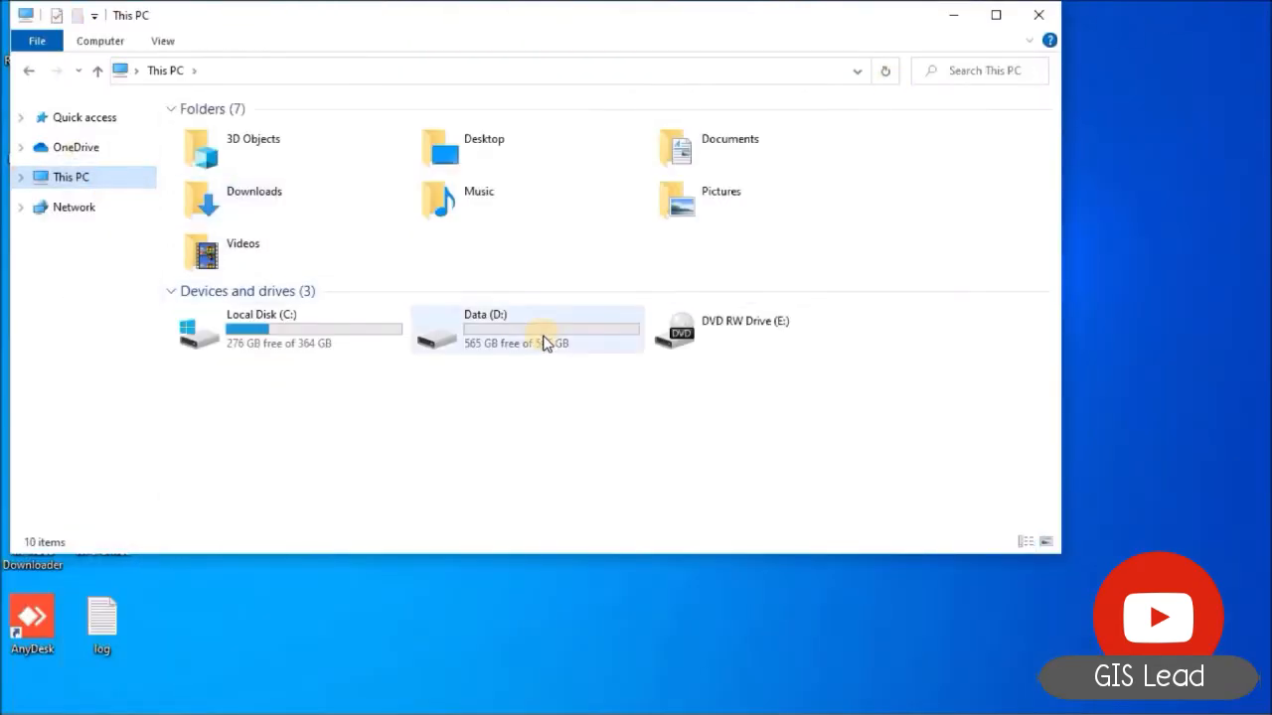
{"action": "double_click", "coordinate": [542, 343]}
{"action": "double_click", "coordinate": [298, 141]}
{"action": "left_click", "coordinate": [300, 142]}
{"action": "double_click", "coordinate": [301, 142]}
{"action": "double_click", "coordinate": [301, 143]}
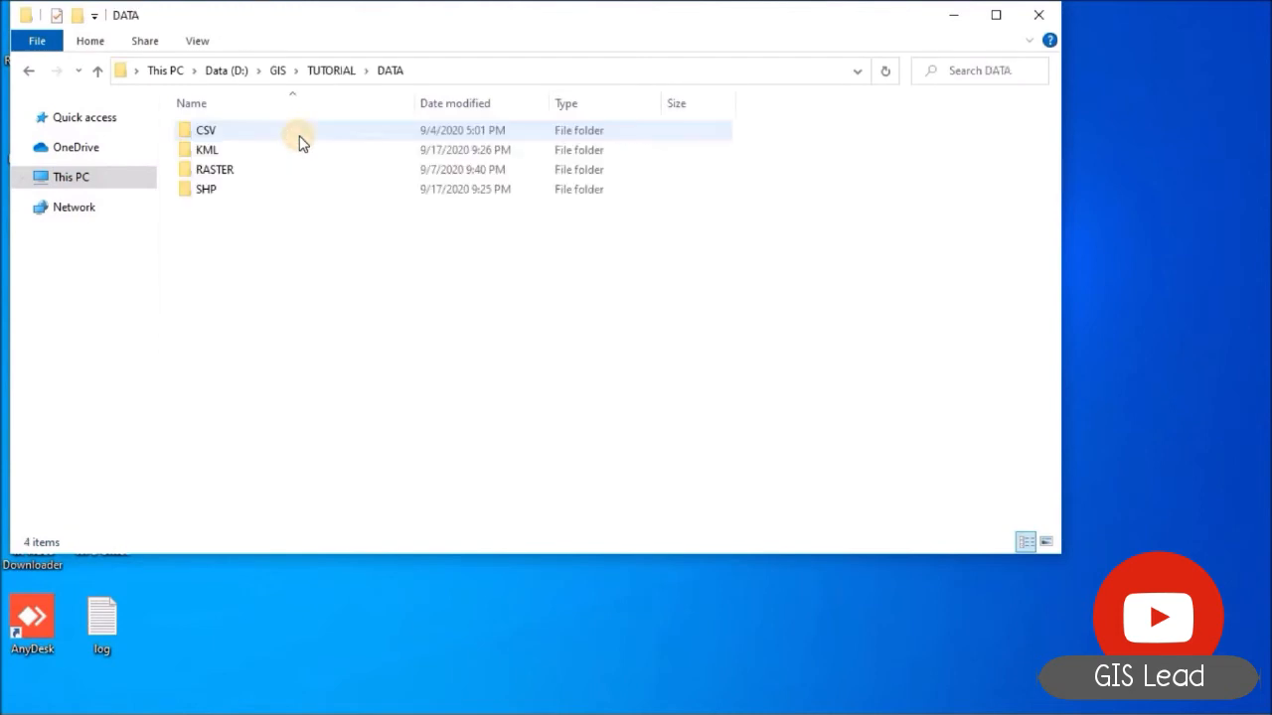
{"action": "double_click", "coordinate": [302, 151]}
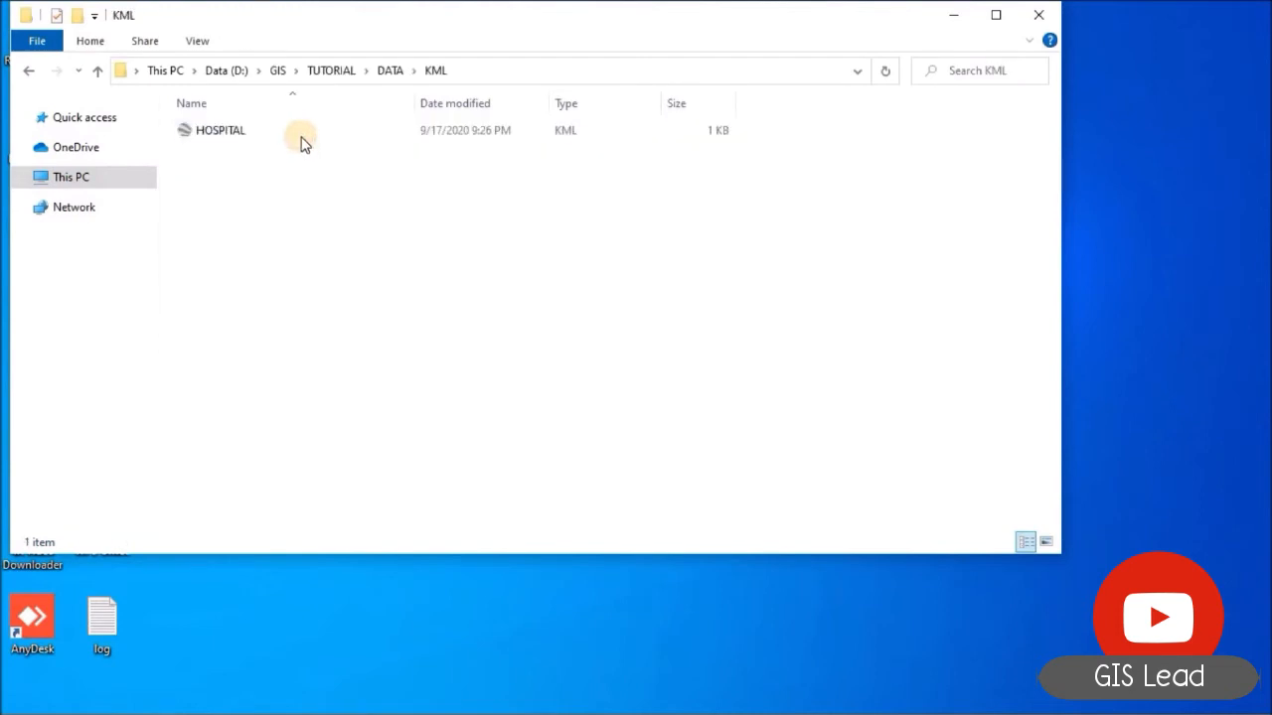
{"action": "left_click", "coordinate": [303, 139]}
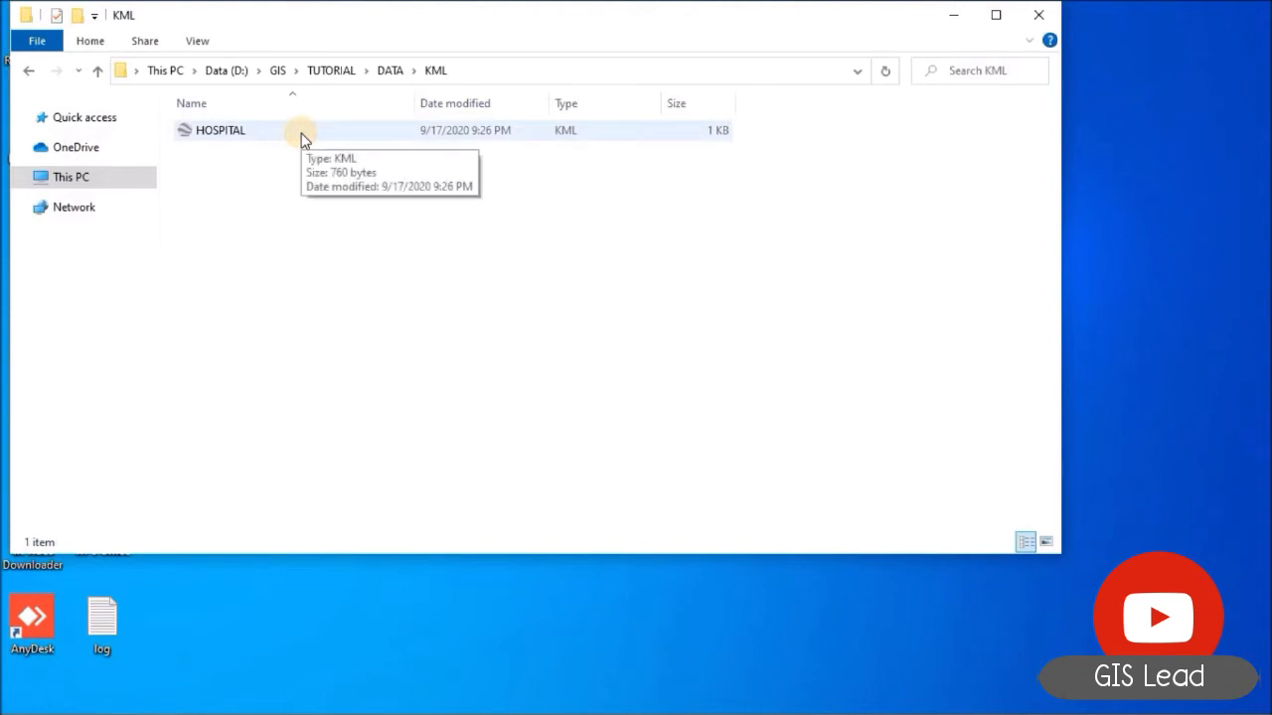
{"action": "mouse_move", "coordinate": [506, 712]}
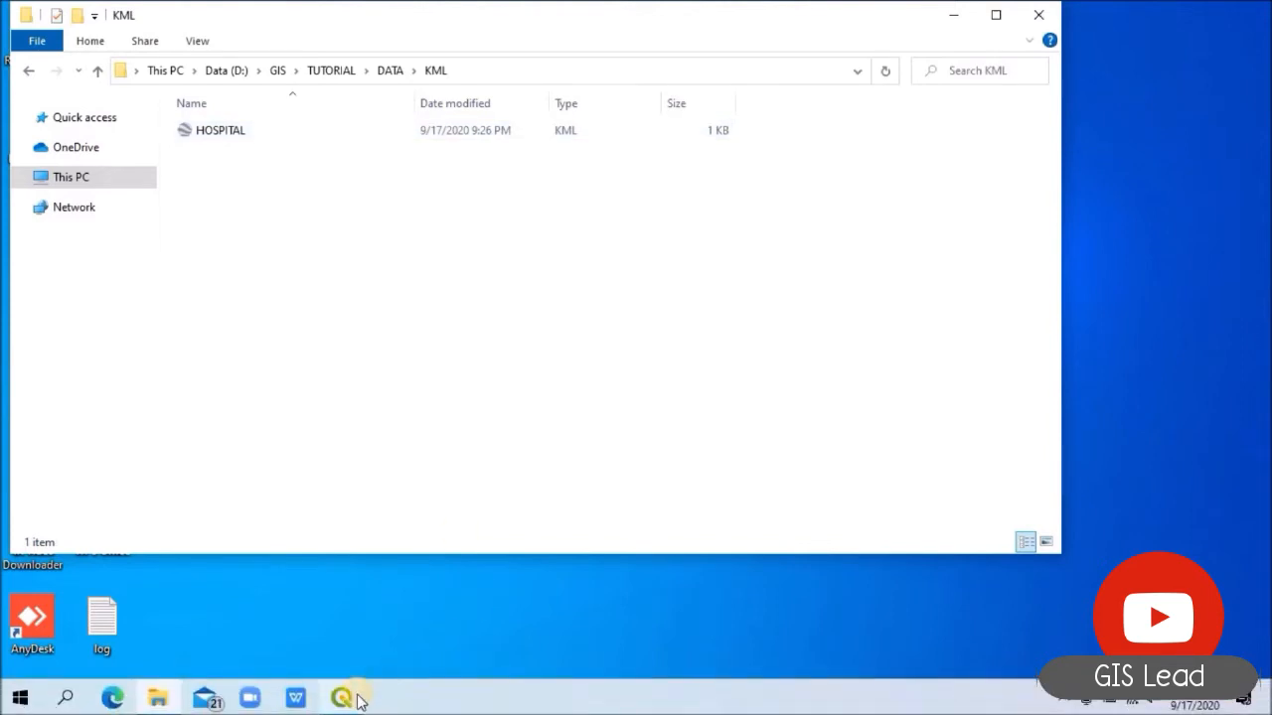
{"action": "left_click", "coordinate": [343, 699]}
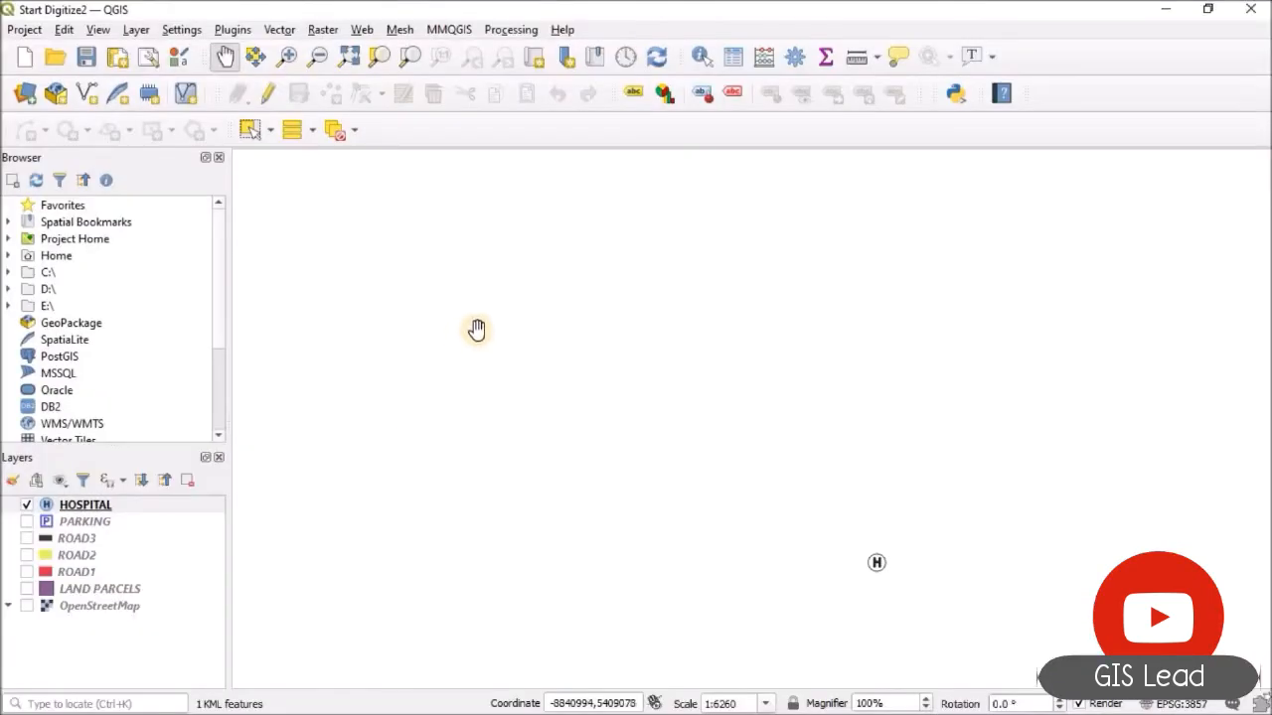
Show the PARKING layer and hide the HOSPITAL layer.
{"action": "left_click", "coordinate": [29, 508]}
{"action": "left_click", "coordinate": [27, 522]}
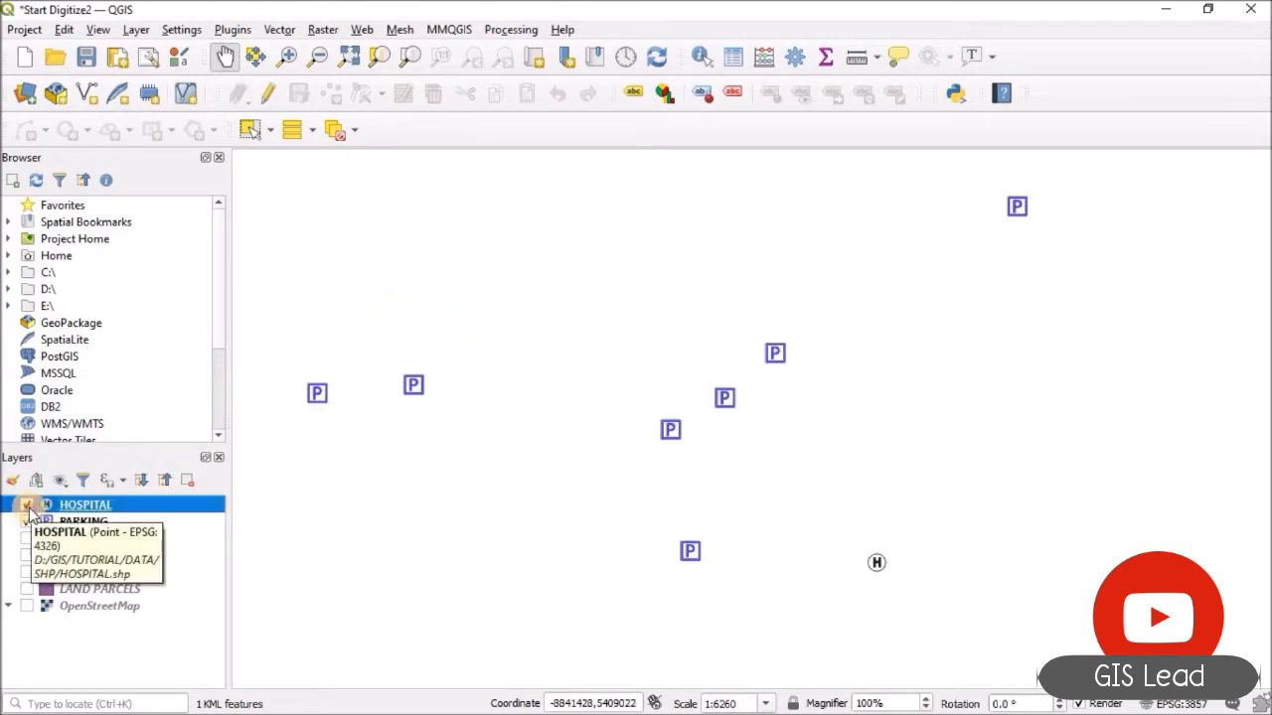
{"action": "left_click", "coordinate": [27, 506]}
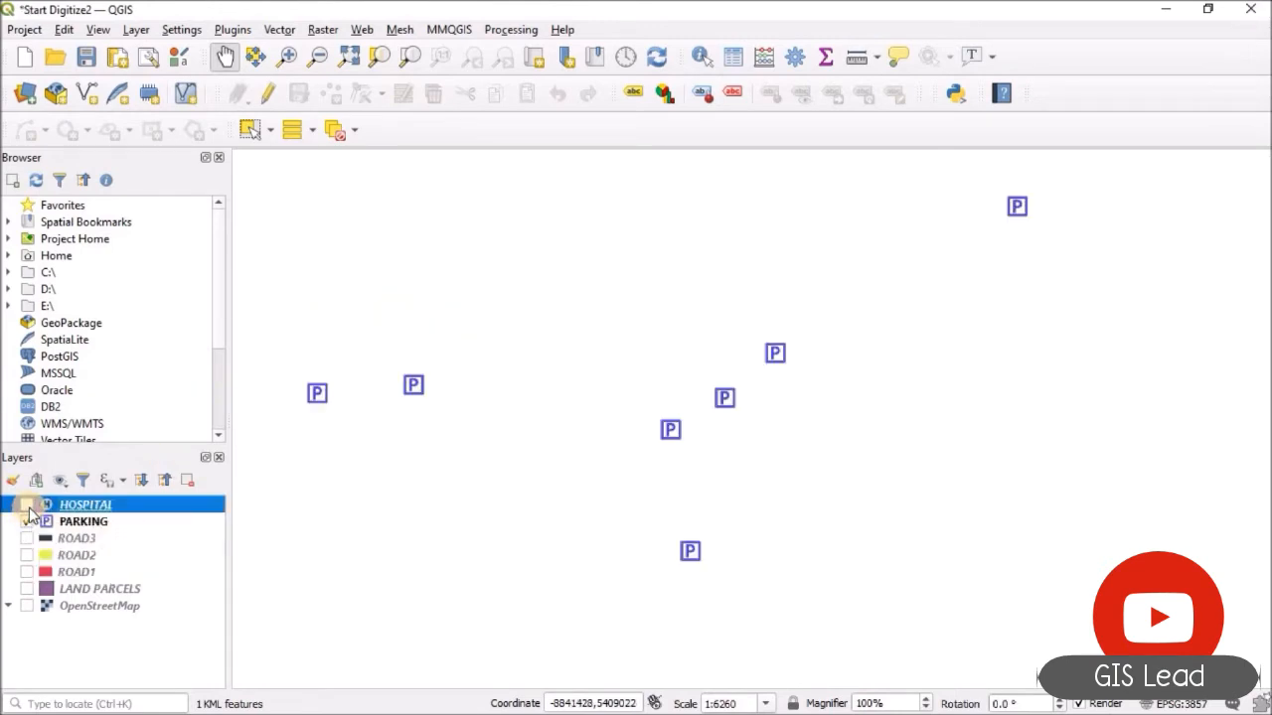
Start the MMQGIS Google Maps KML Export for the PARKING layer, using Name as the placemark name field.
{"action": "left_click", "coordinate": [443, 30]}
{"action": "mouse_move", "coordinate": [499, 135]}
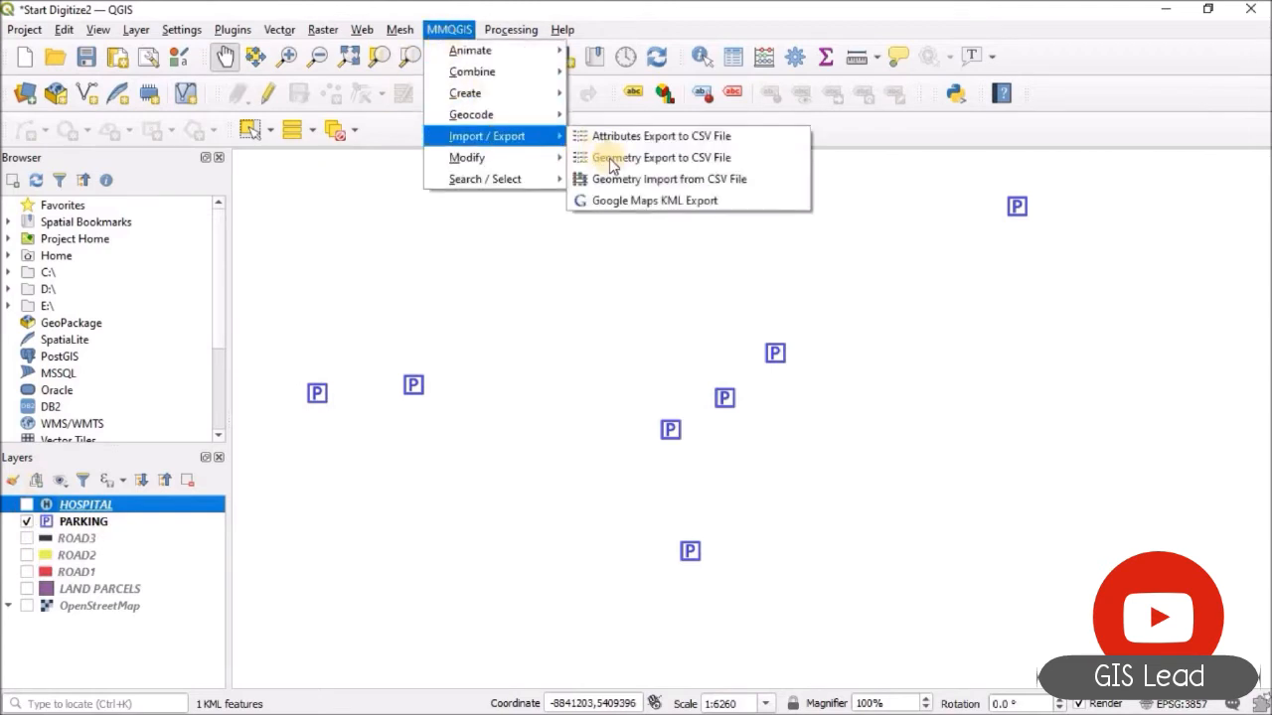
{"action": "left_click", "coordinate": [636, 200]}
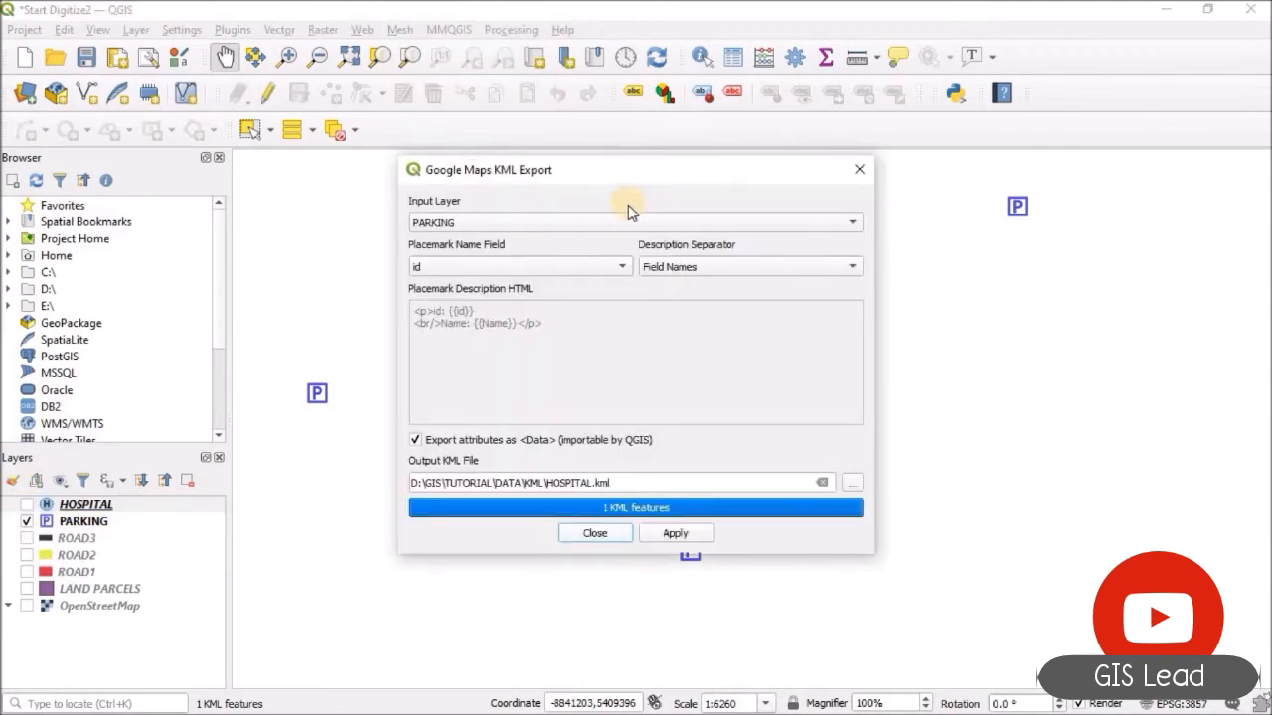
{"action": "left_click", "coordinate": [618, 265]}
{"action": "left_click", "coordinate": [618, 287]}
Export the layer to PARKING.kml in the KML folder and close the export dialog.
{"action": "left_click", "coordinate": [852, 484]}
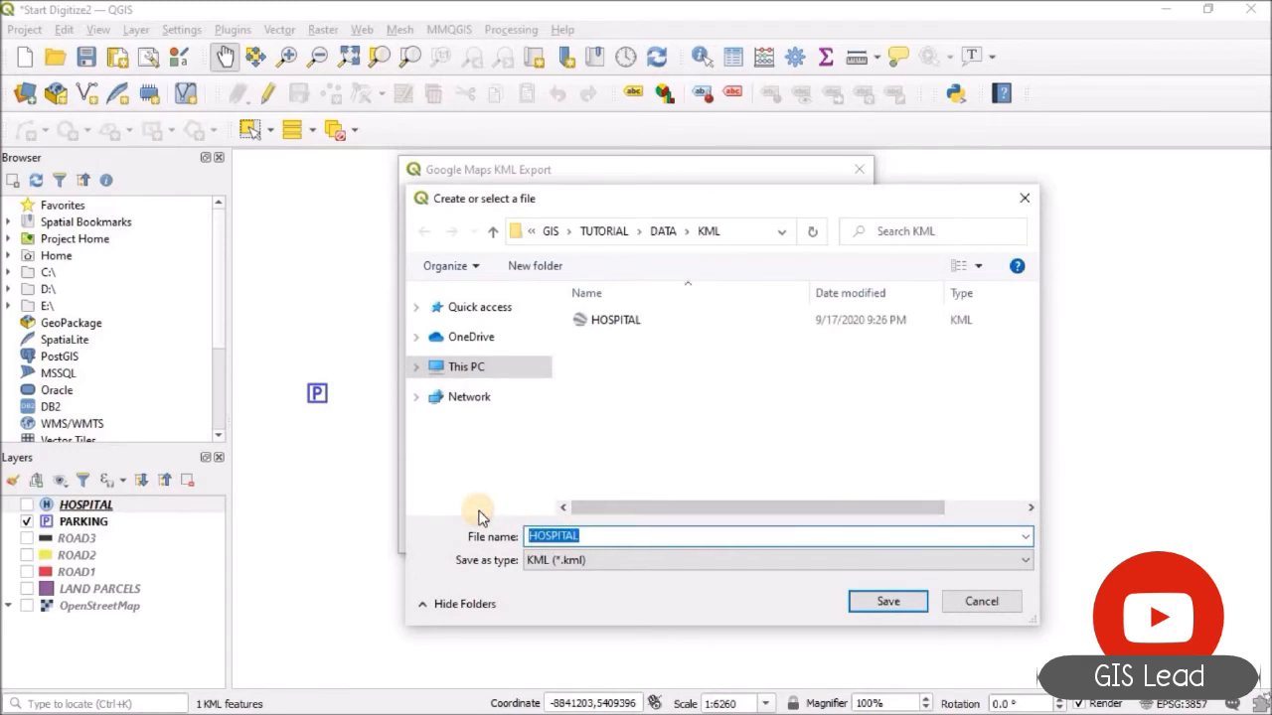
{"action": "type", "text": "PARKING"}
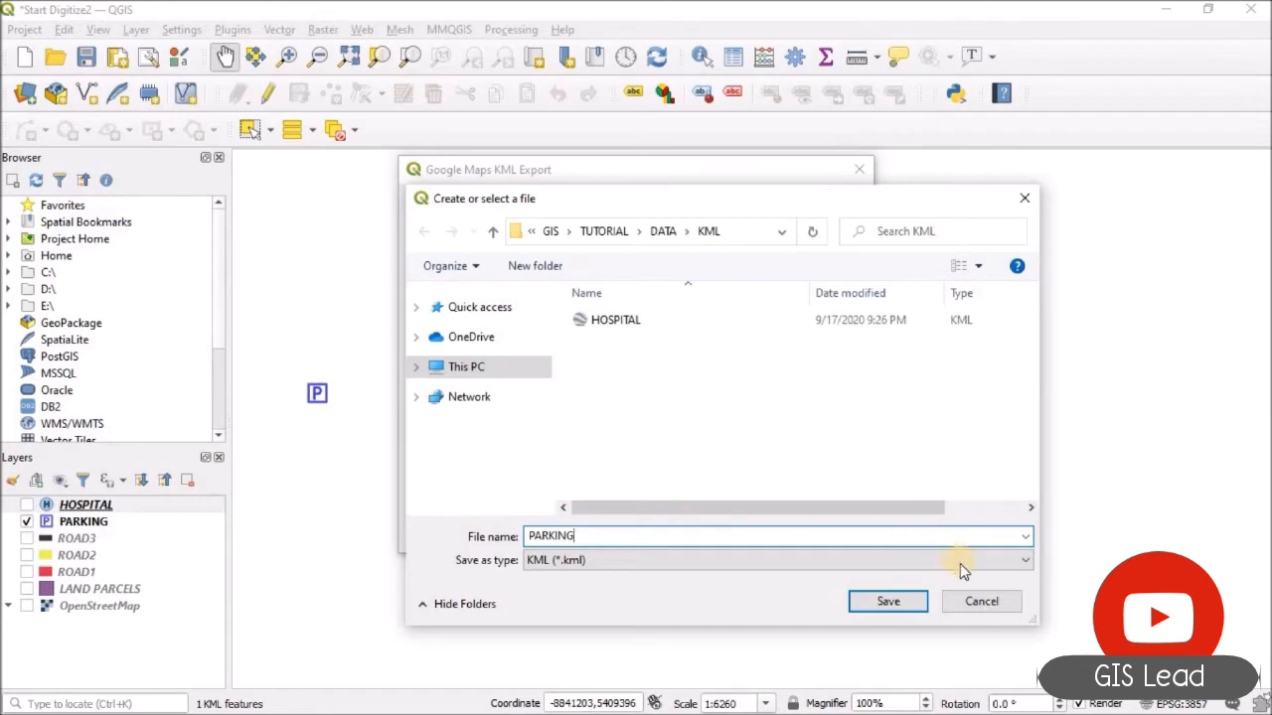
{"action": "left_click", "coordinate": [906, 603]}
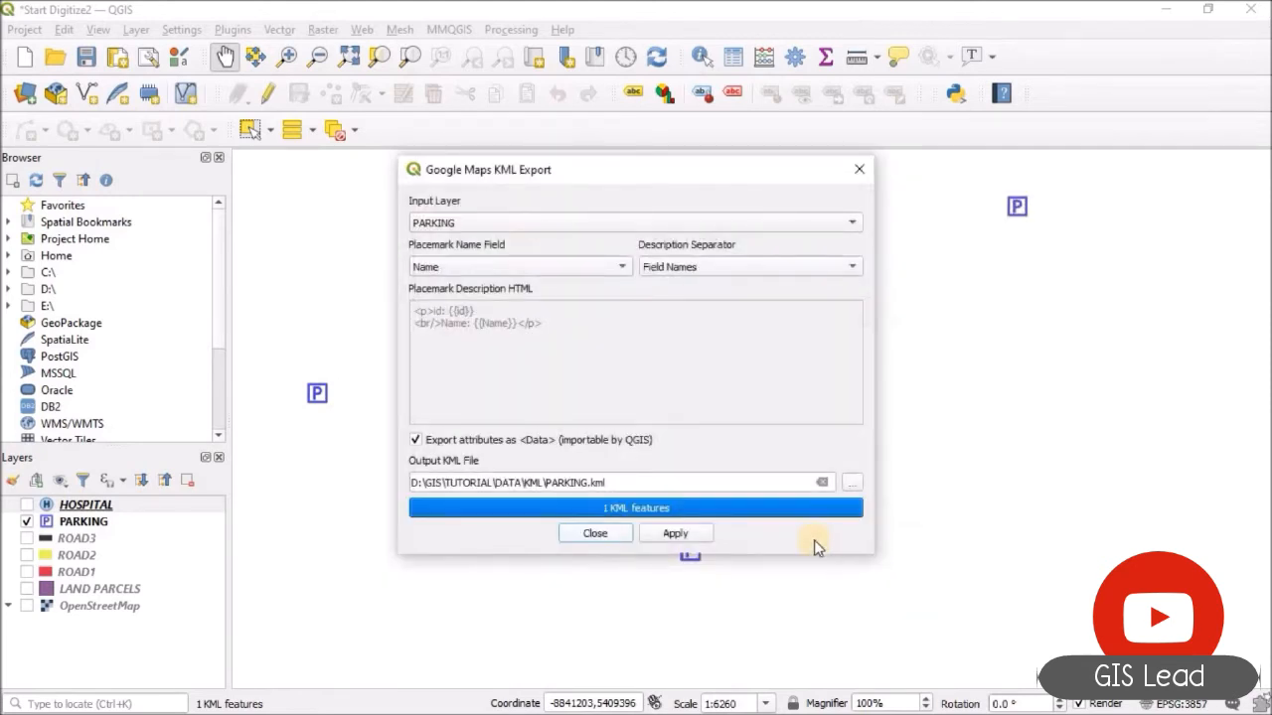
{"action": "left_click", "coordinate": [699, 538]}
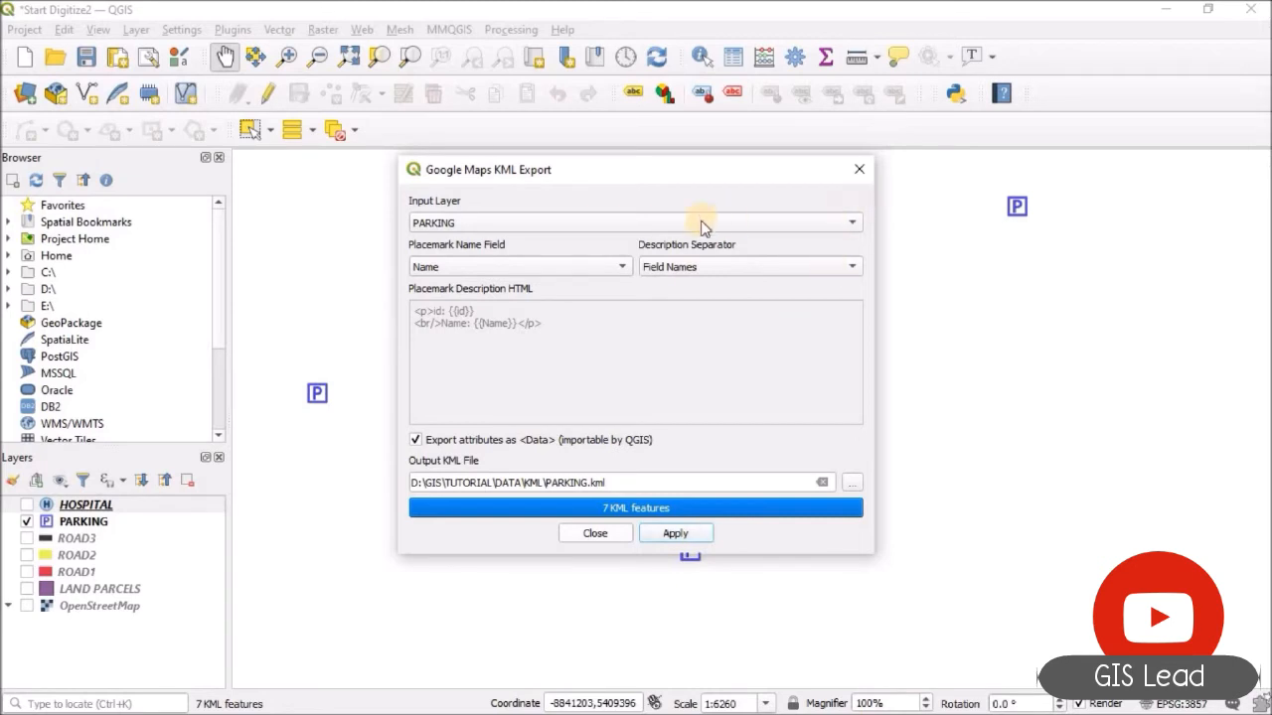
{"action": "left_click", "coordinate": [613, 533]}
Show the ROAD3 layer, hide the PARKING layer, and start the MMQGIS Google Maps KML Export for ROAD3.
{"action": "left_click", "coordinate": [27, 538]}
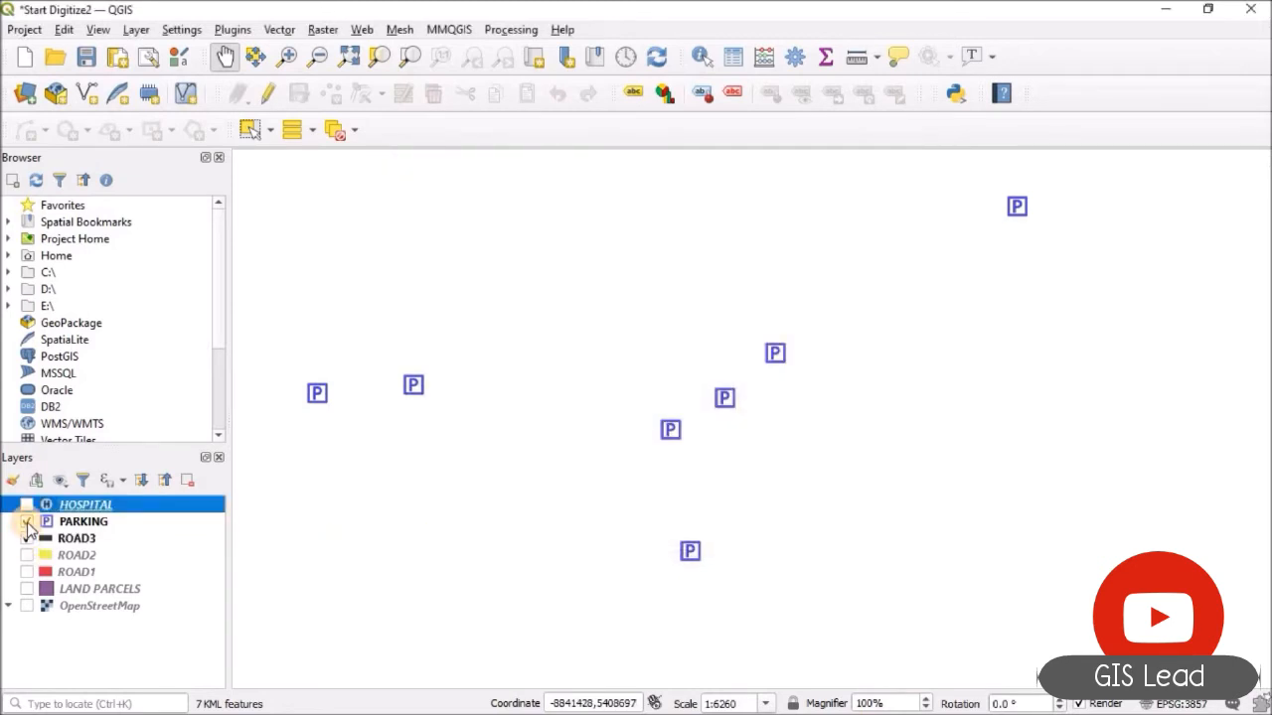
{"action": "left_click", "coordinate": [27, 522]}
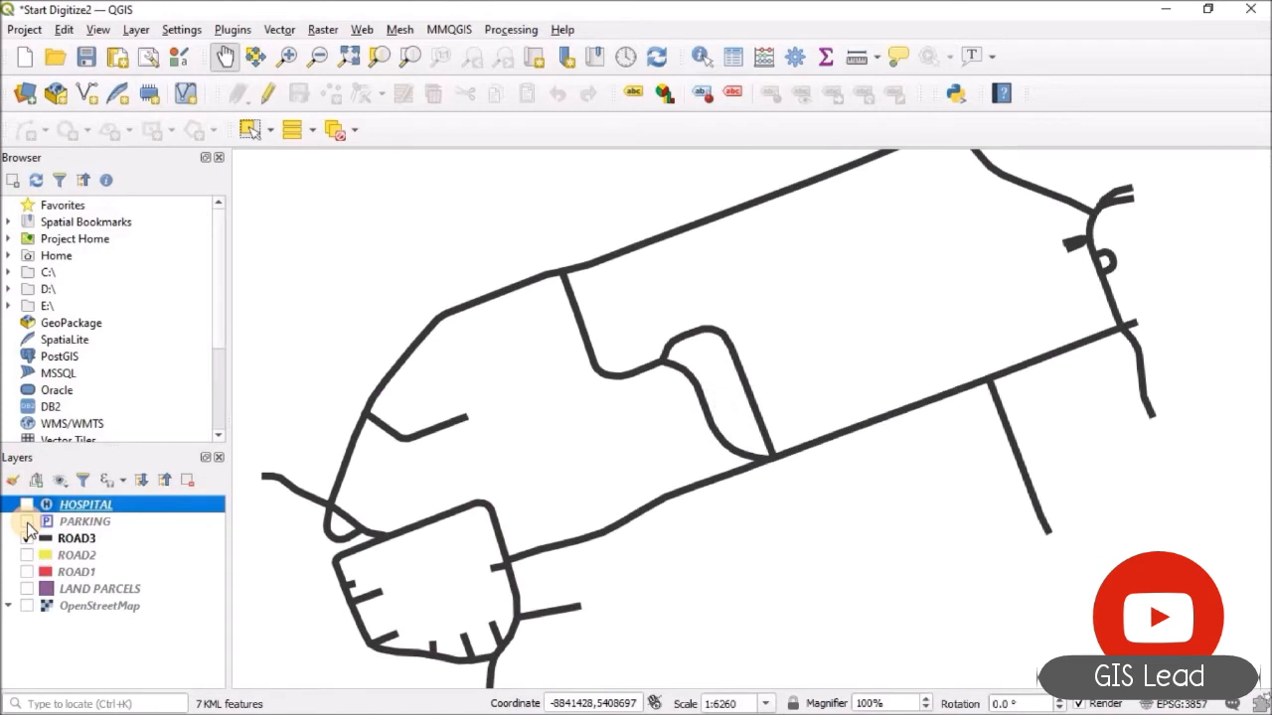
{"action": "left_click", "coordinate": [455, 29]}
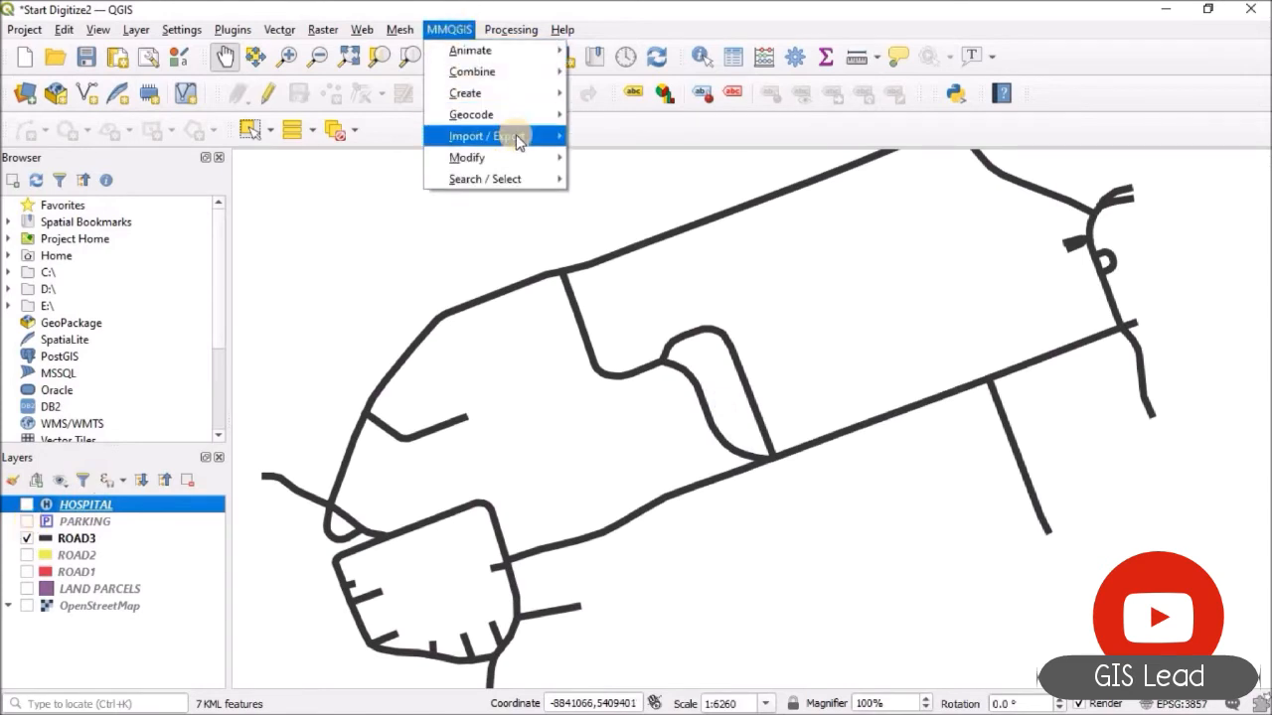
{"action": "mouse_move", "coordinate": [515, 136]}
{"action": "left_click", "coordinate": [613, 198]}
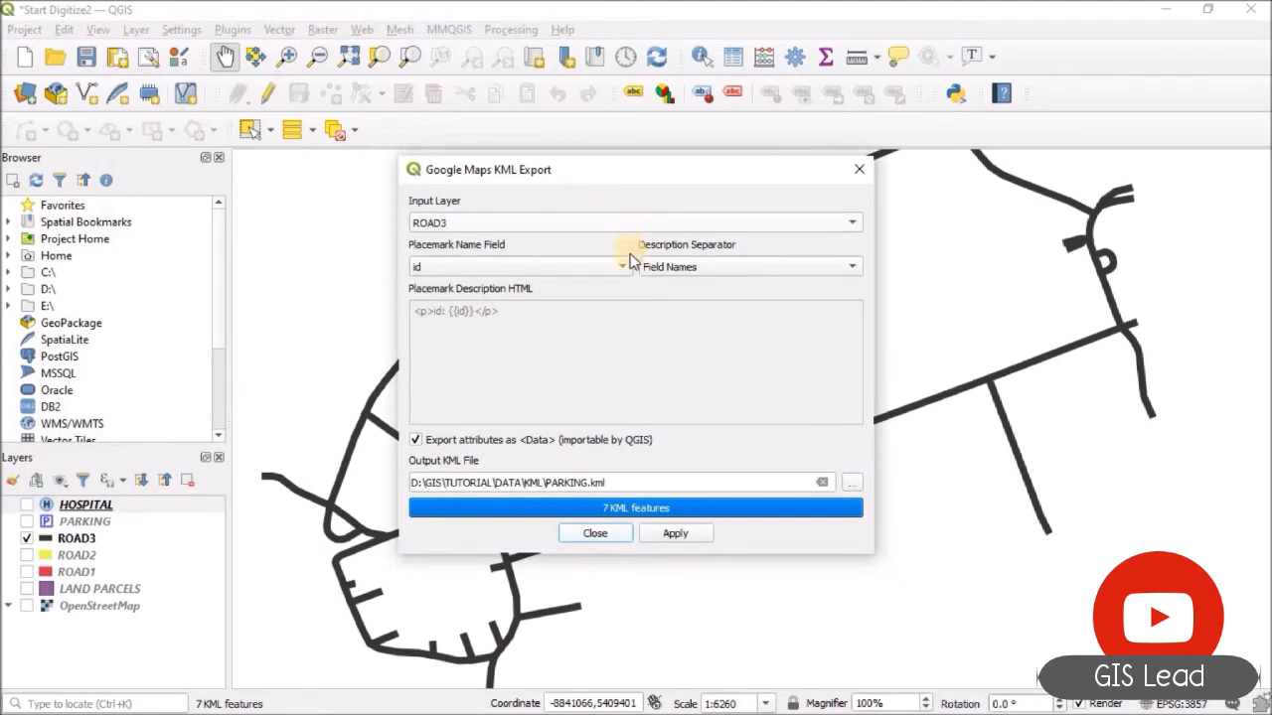
Export the ROAD3 layer to ROAD3.kml in the KML folder and close the export dialog.
{"action": "left_click", "coordinate": [852, 484]}
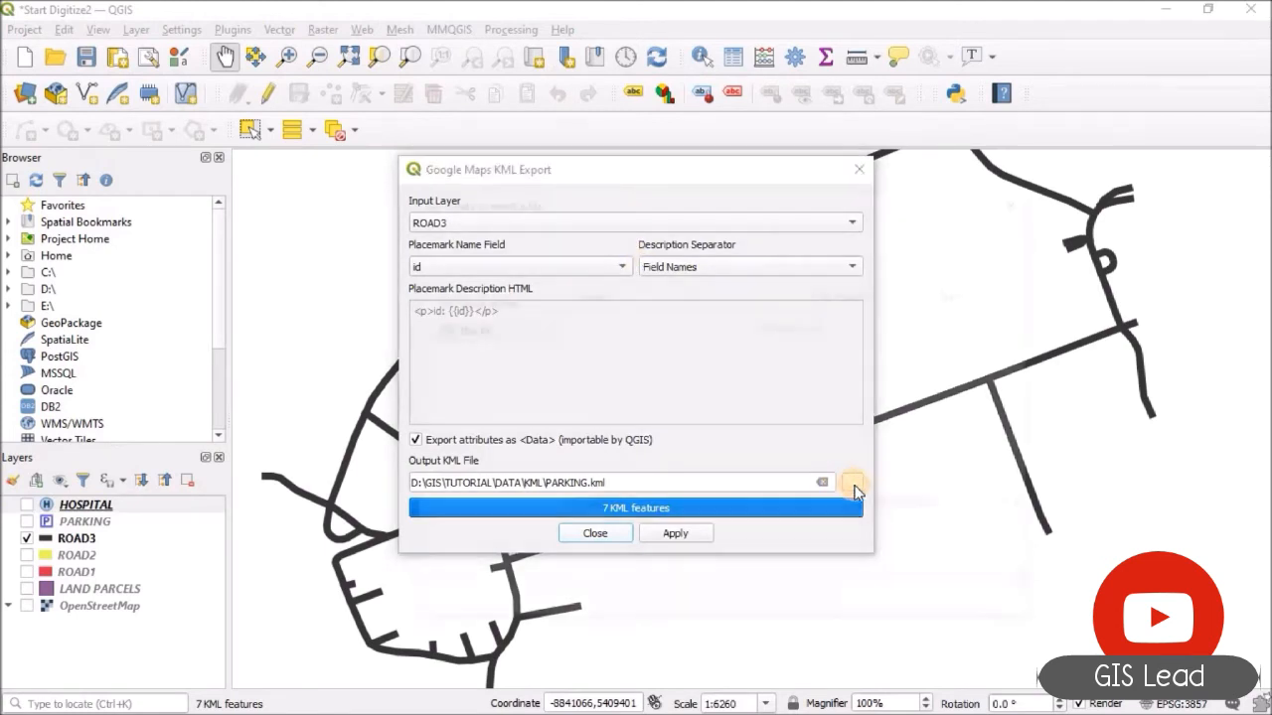
{"action": "left_click", "coordinate": [596, 535]}
{"action": "left_click", "coordinate": [490, 537]}
{"action": "type", "text": "R"}
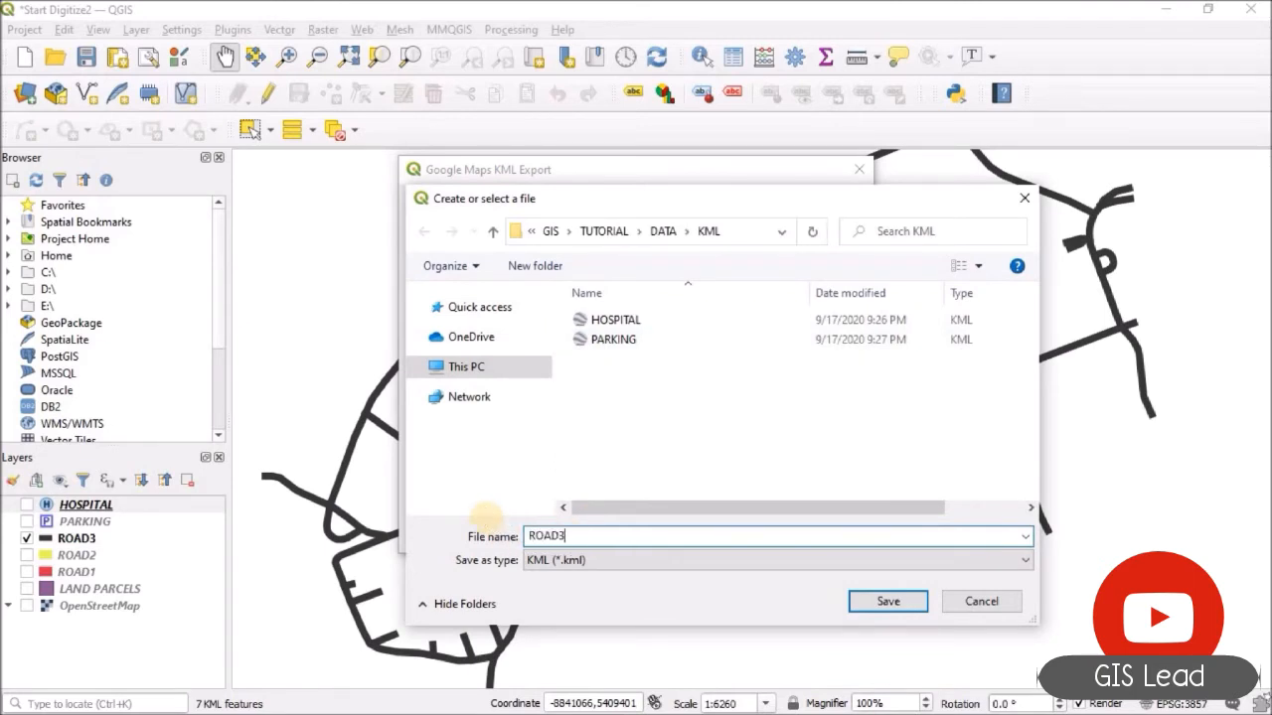
{"action": "type", "text": "OAD3"}
{"action": "left_click", "coordinate": [889, 602]}
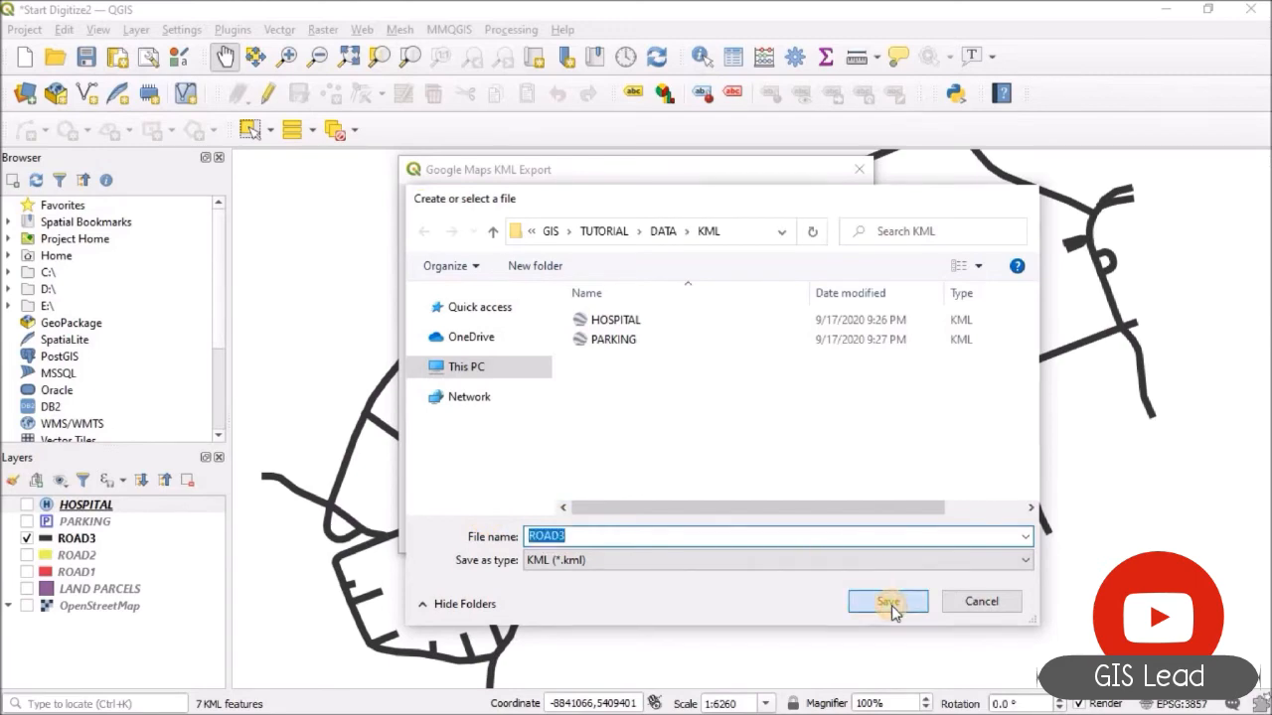
{"action": "left_click", "coordinate": [683, 536]}
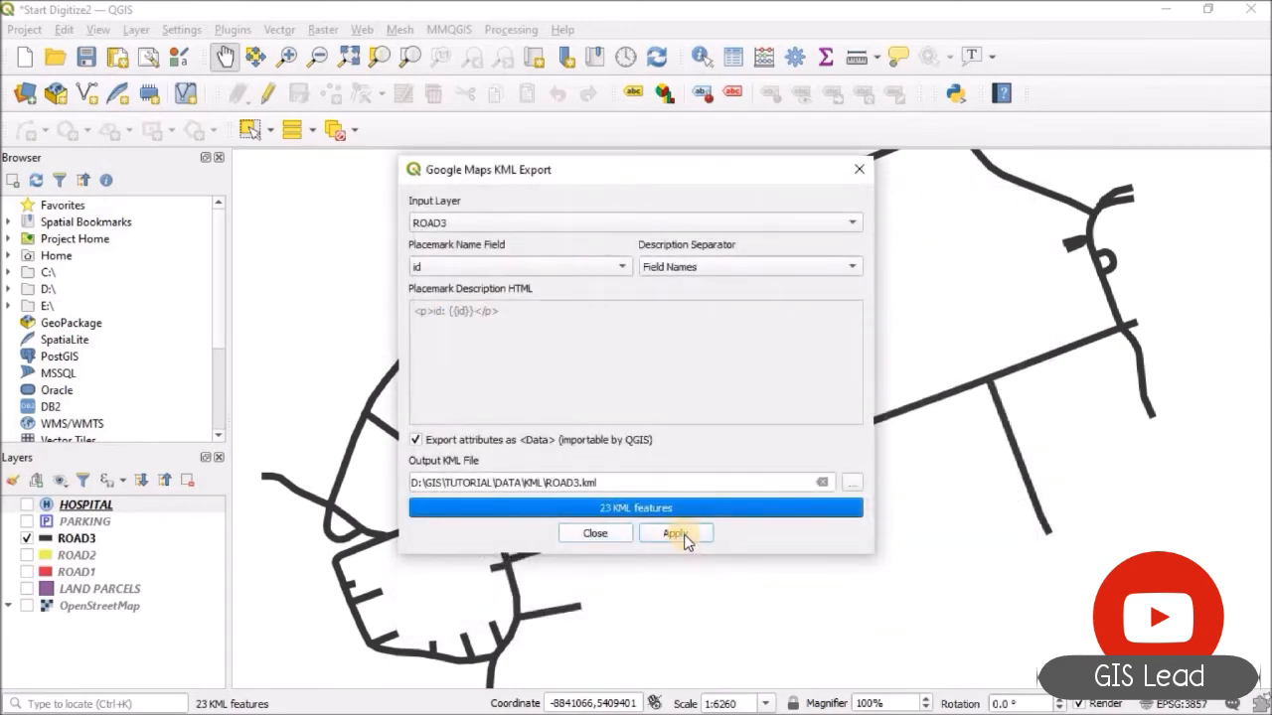
{"action": "left_click", "coordinate": [606, 536]}
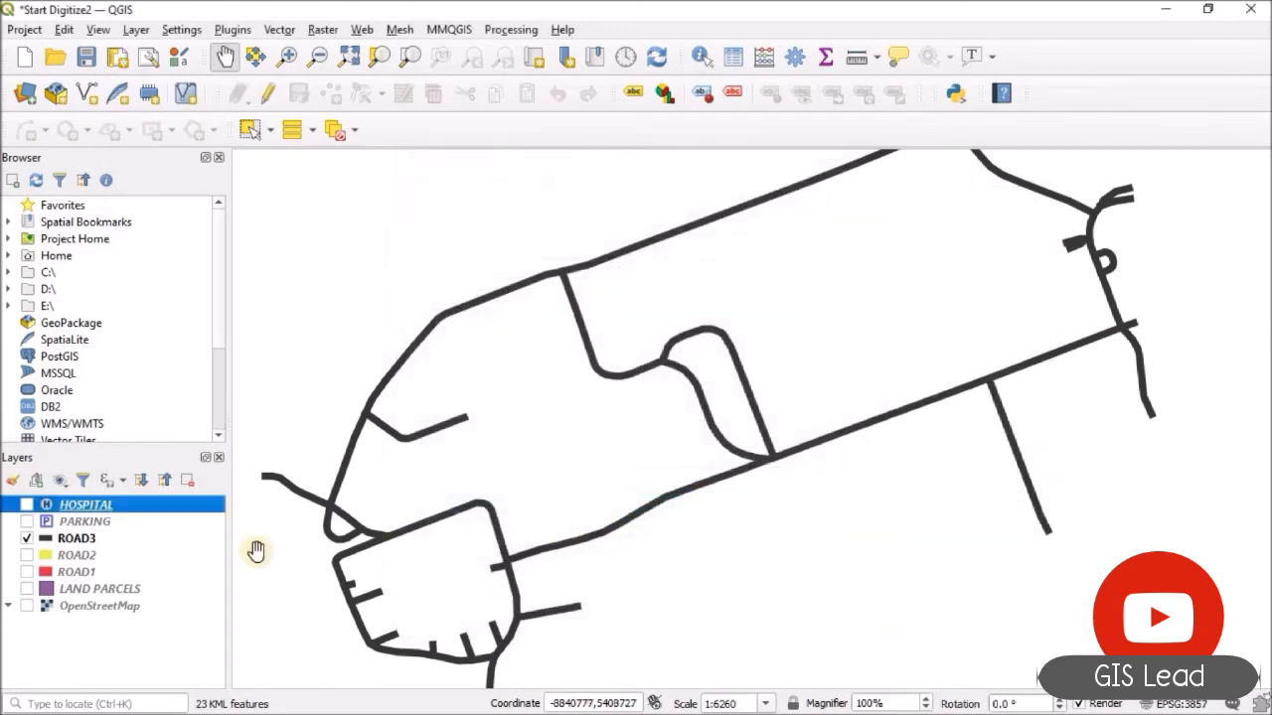
Show the ROAD2 layer, hide ROAD3, and start the MMQGIS Google Maps KML Export for ROAD2.
{"action": "left_click", "coordinate": [27, 555]}
{"action": "left_click", "coordinate": [27, 538]}
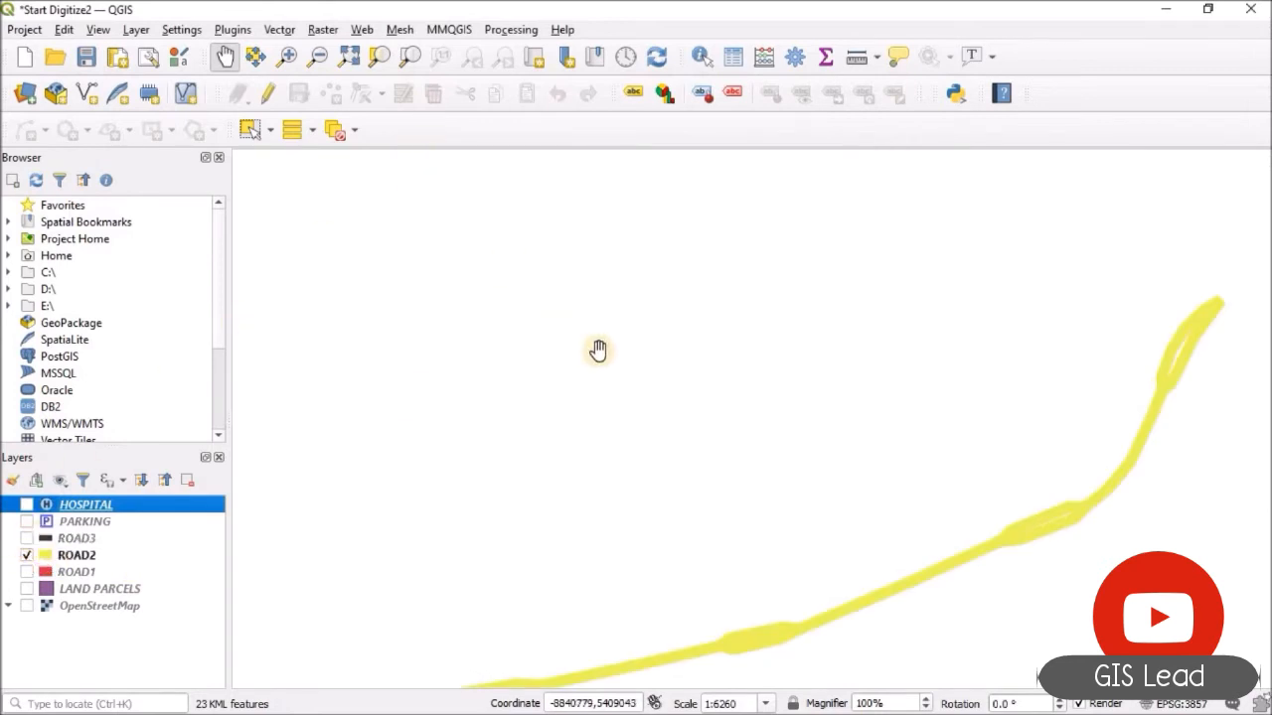
{"action": "left_click", "coordinate": [440, 30]}
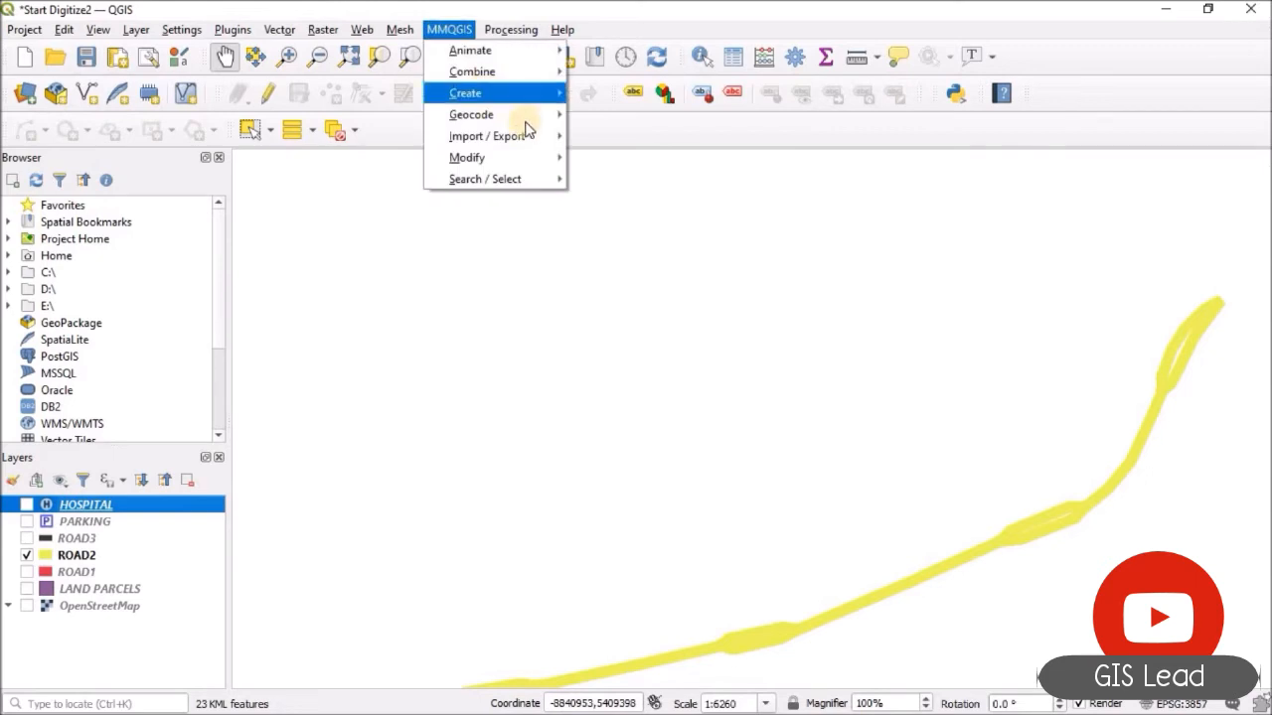
{"action": "mouse_move", "coordinate": [531, 135]}
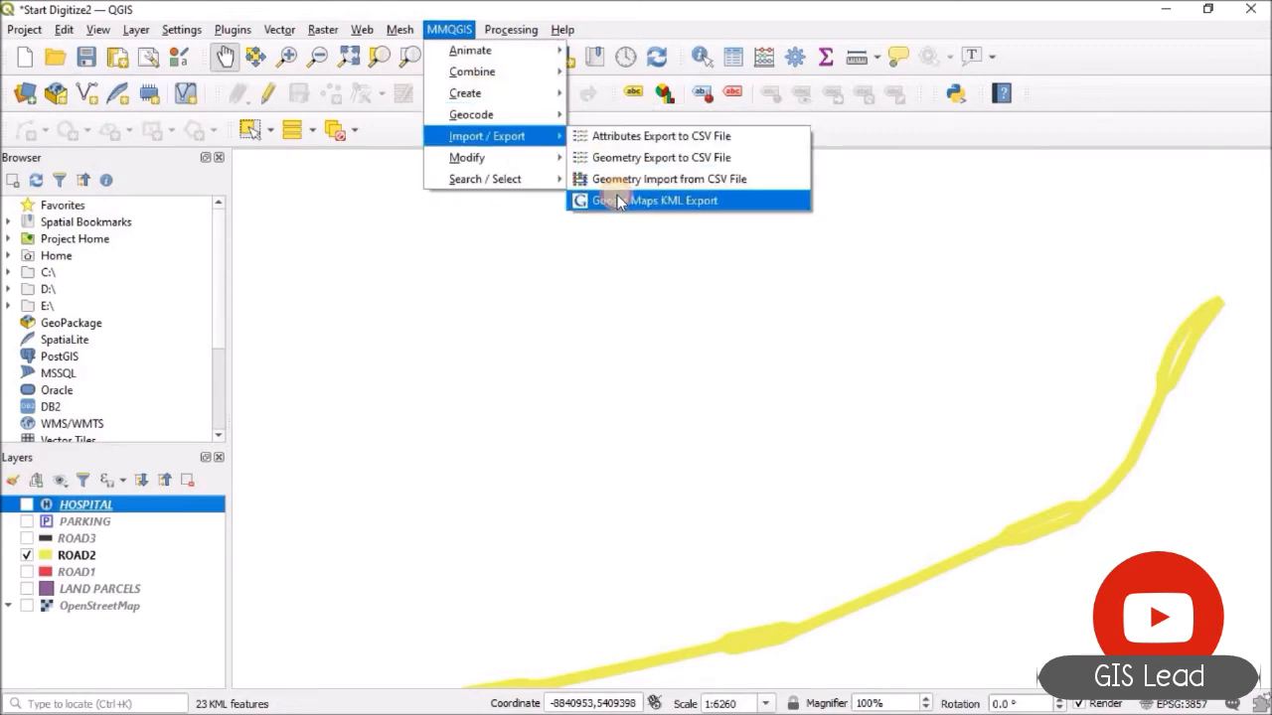
{"action": "left_click", "coordinate": [616, 201]}
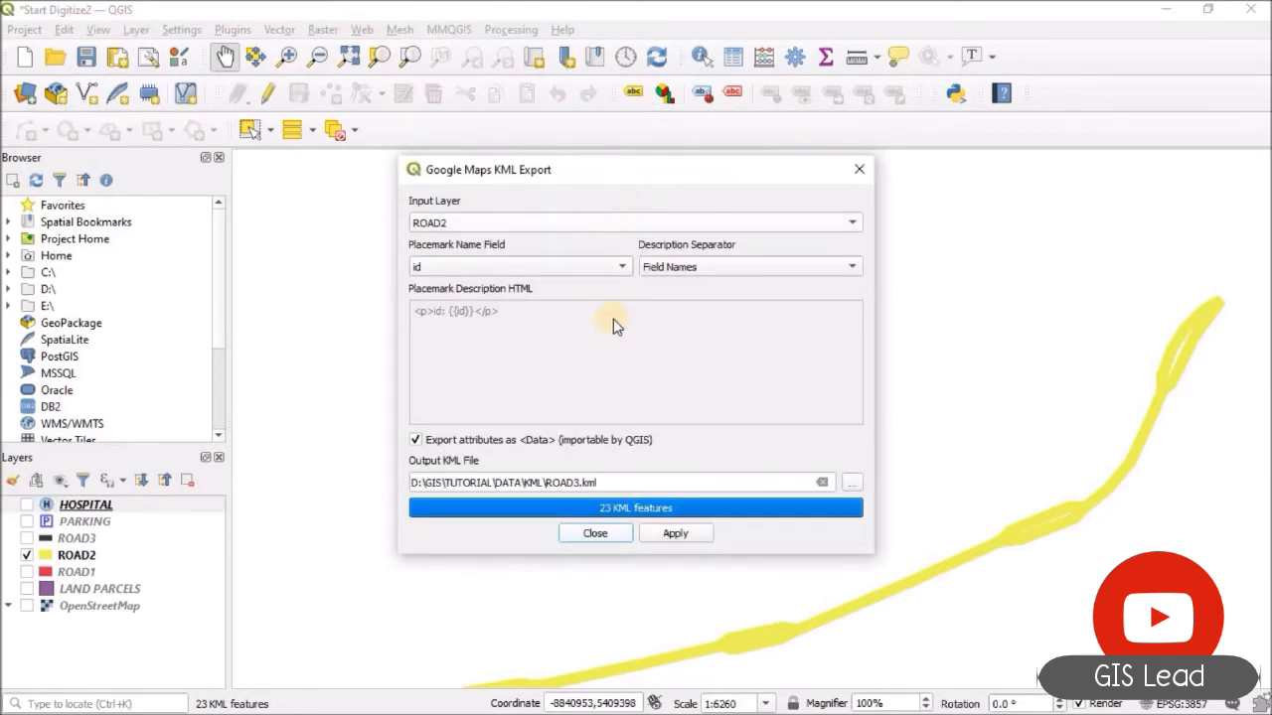
Change the output file name to ROAD2.kml, export the ROAD2 layer, and close the export dialog.
{"action": "left_click_drag", "start_coordinate": [583, 482], "coordinate": [600, 482]}
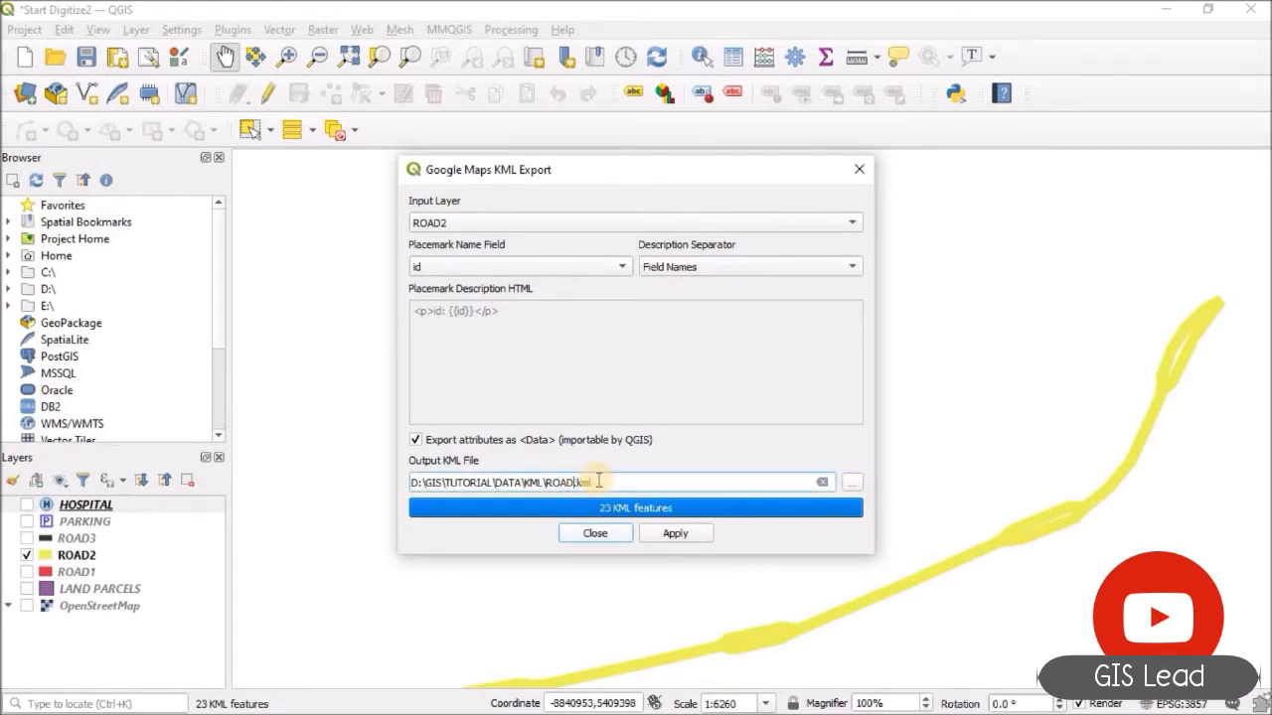
{"action": "left_click", "coordinate": [654, 537]}
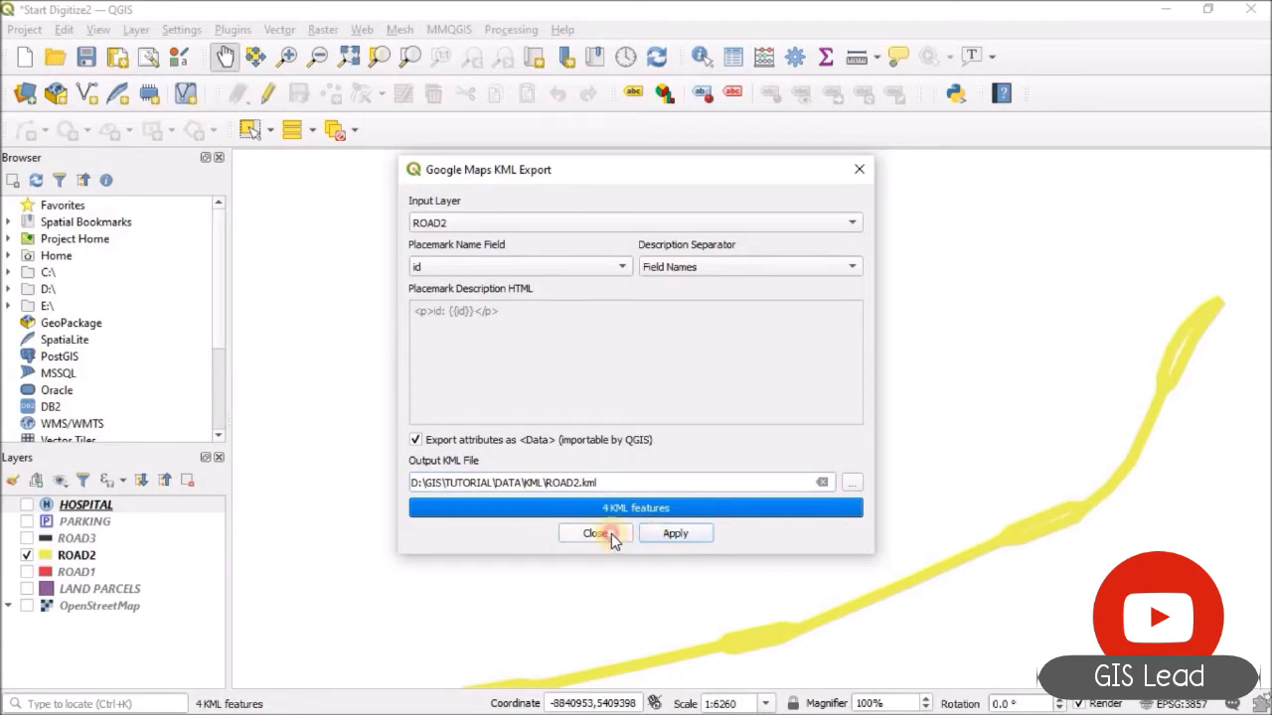
{"action": "left_click", "coordinate": [610, 534]}
Show the ROAD1 layer on the map and hide the ROAD2 layer.
{"action": "left_click", "coordinate": [27, 573]}
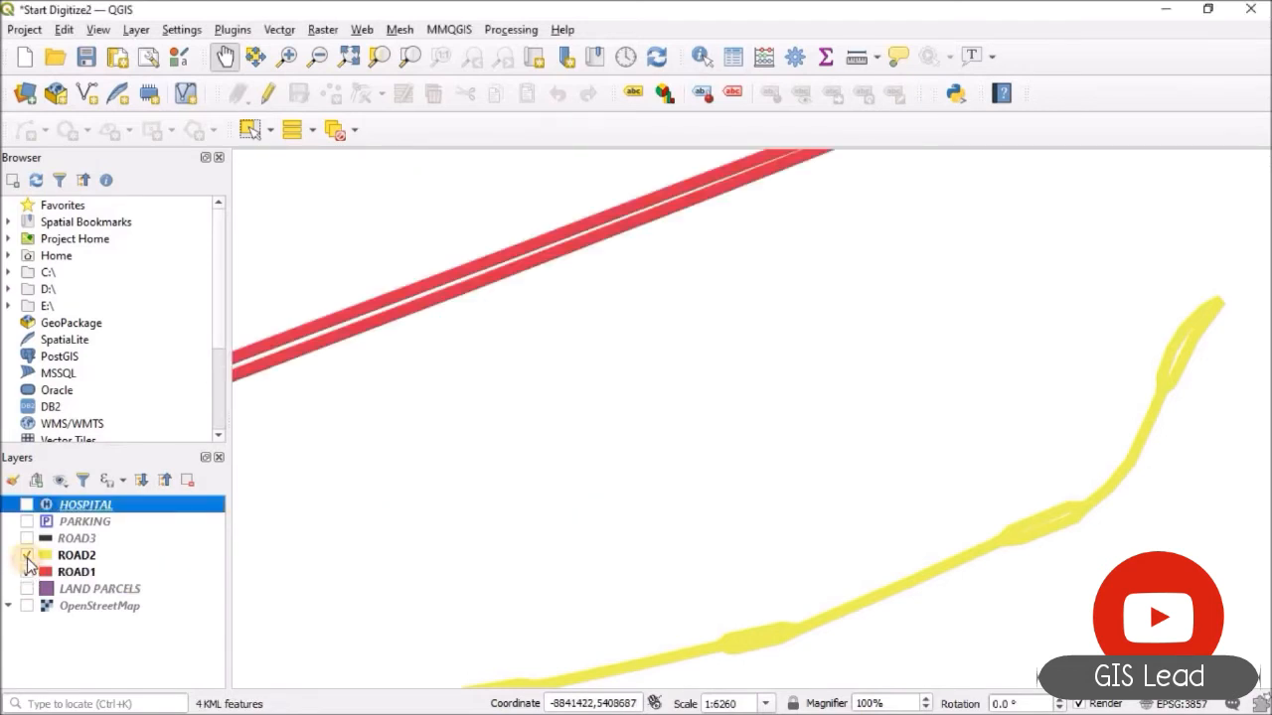
{"action": "left_click", "coordinate": [27, 556]}
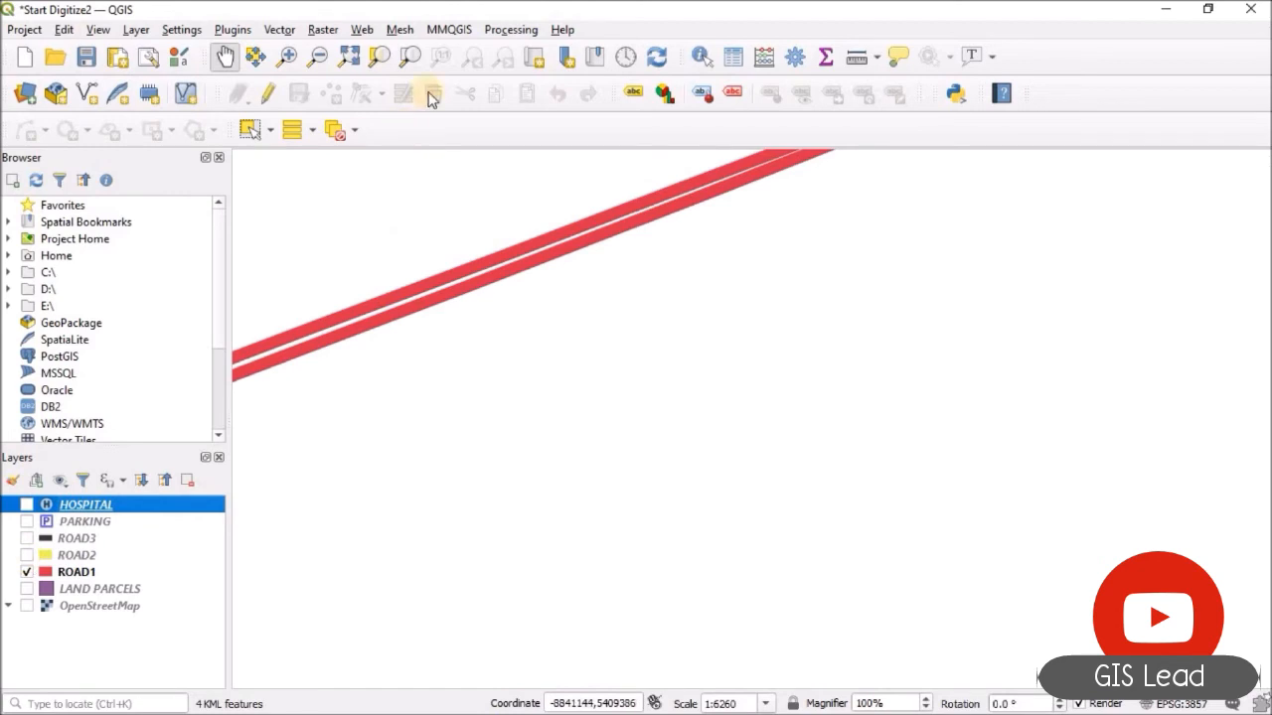
{"action": "left_click_drag", "start_coordinate": [658, 403], "coordinate": [779, 524]}
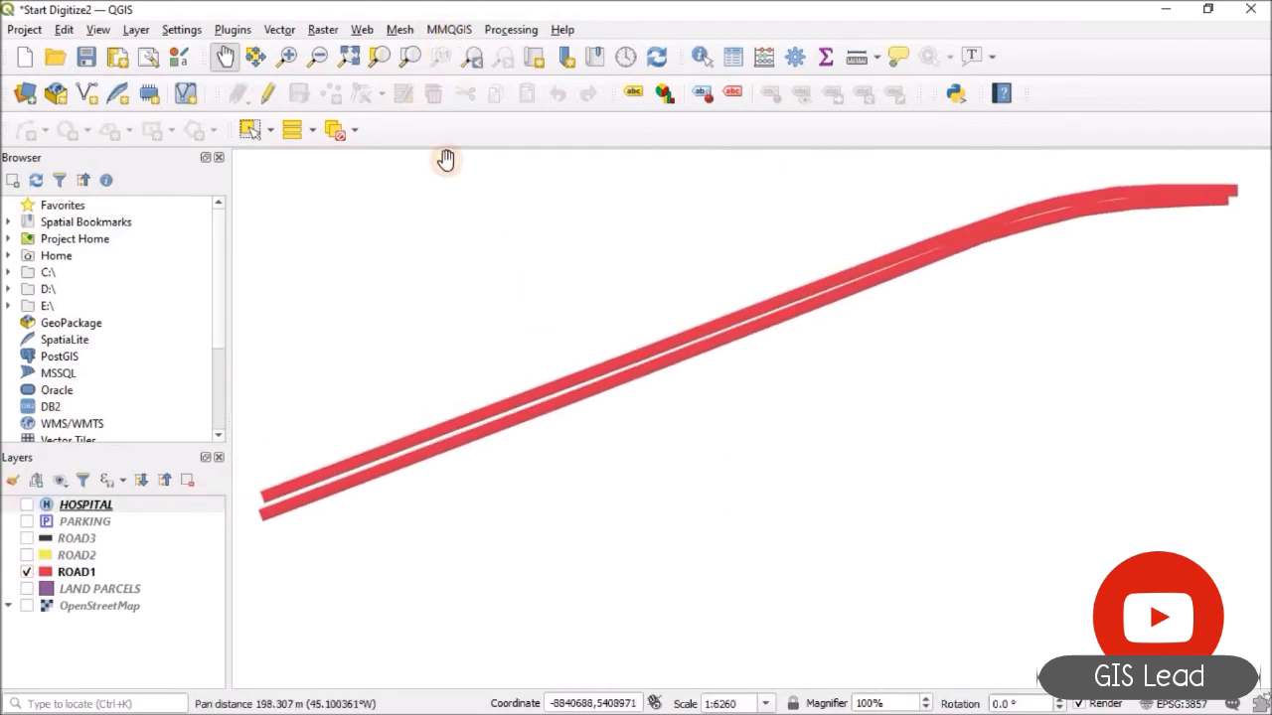
Export the ROAD1 layer to ROAD1.kml with the MMQGIS Google Maps KML Export and close the dialog.
{"action": "left_click", "coordinate": [449, 29]}
{"action": "mouse_move", "coordinate": [540, 135]}
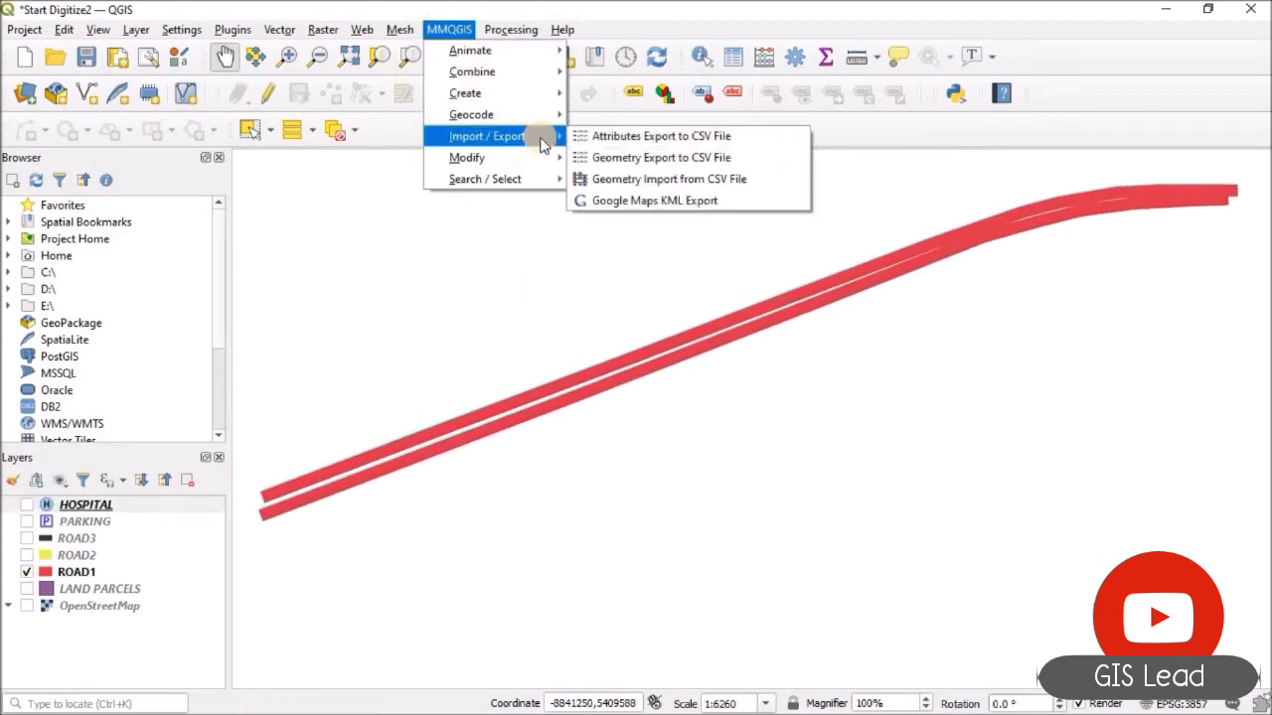
{"action": "left_click", "coordinate": [625, 200]}
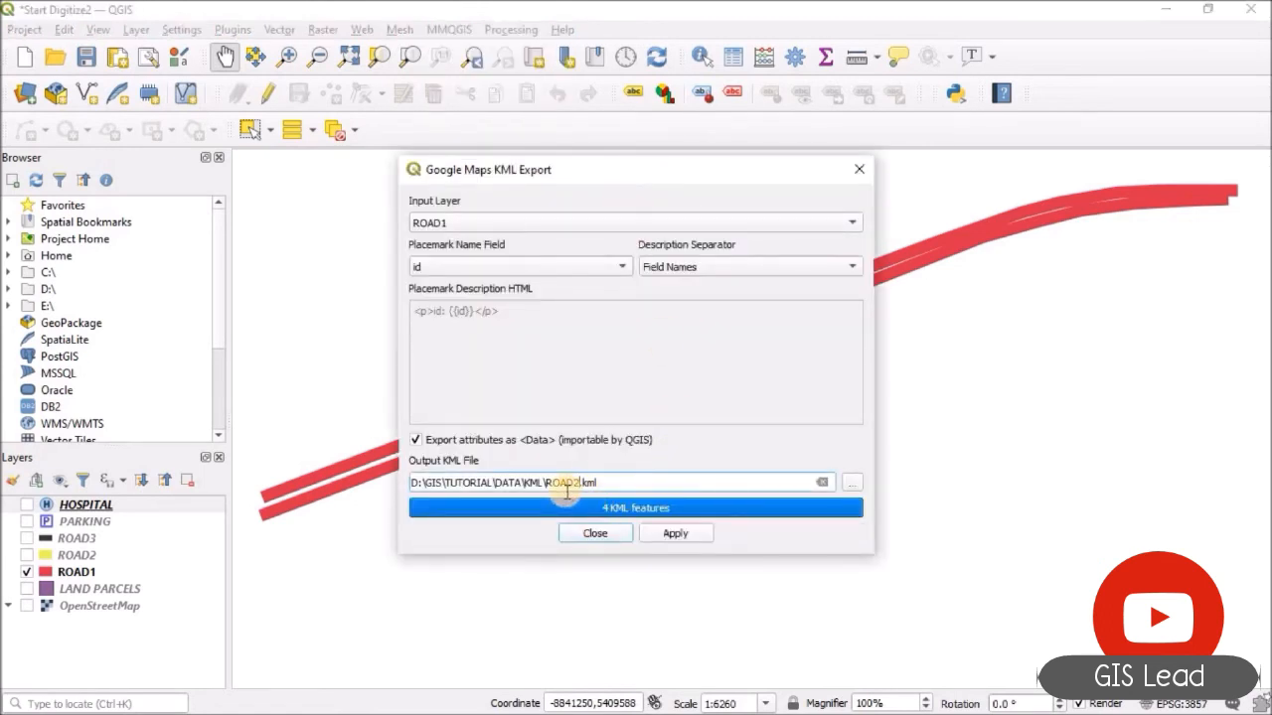
{"action": "left_click", "coordinate": [683, 534]}
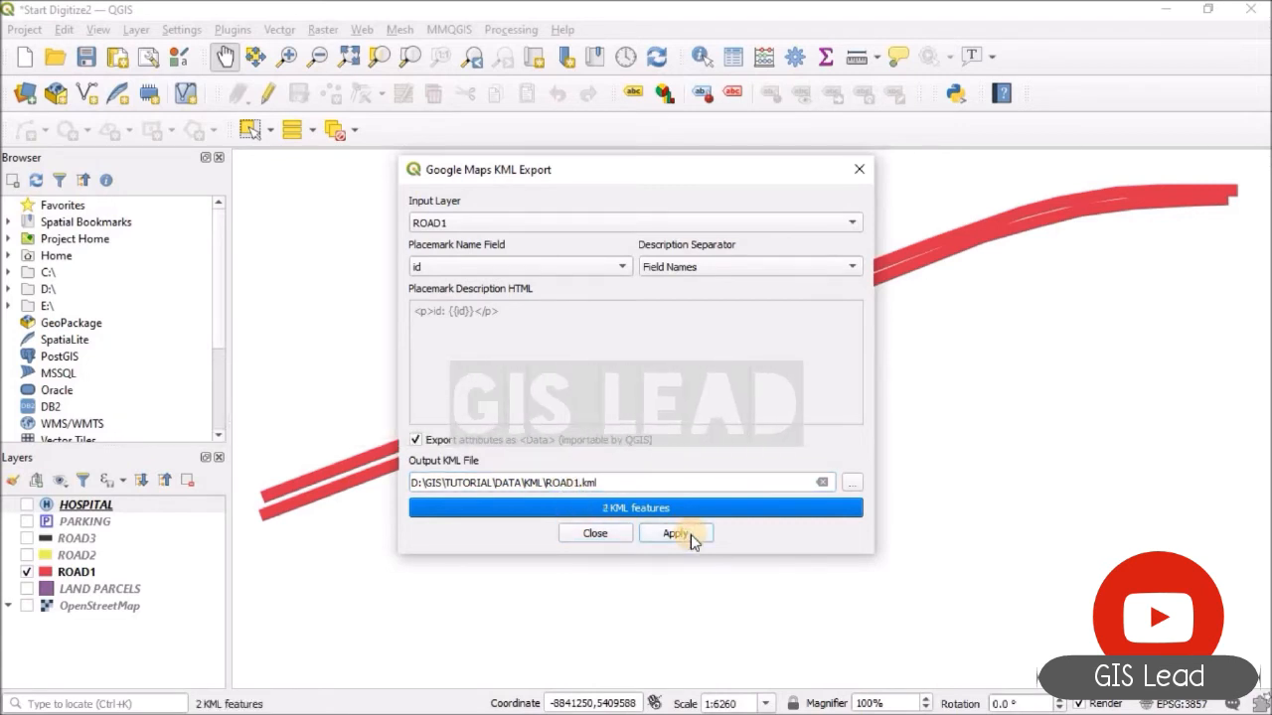
{"action": "left_click", "coordinate": [596, 534]}
Show the LAND PARCELS layer on the map and hide the ROAD1 layer.
{"action": "left_click", "coordinate": [26, 588]}
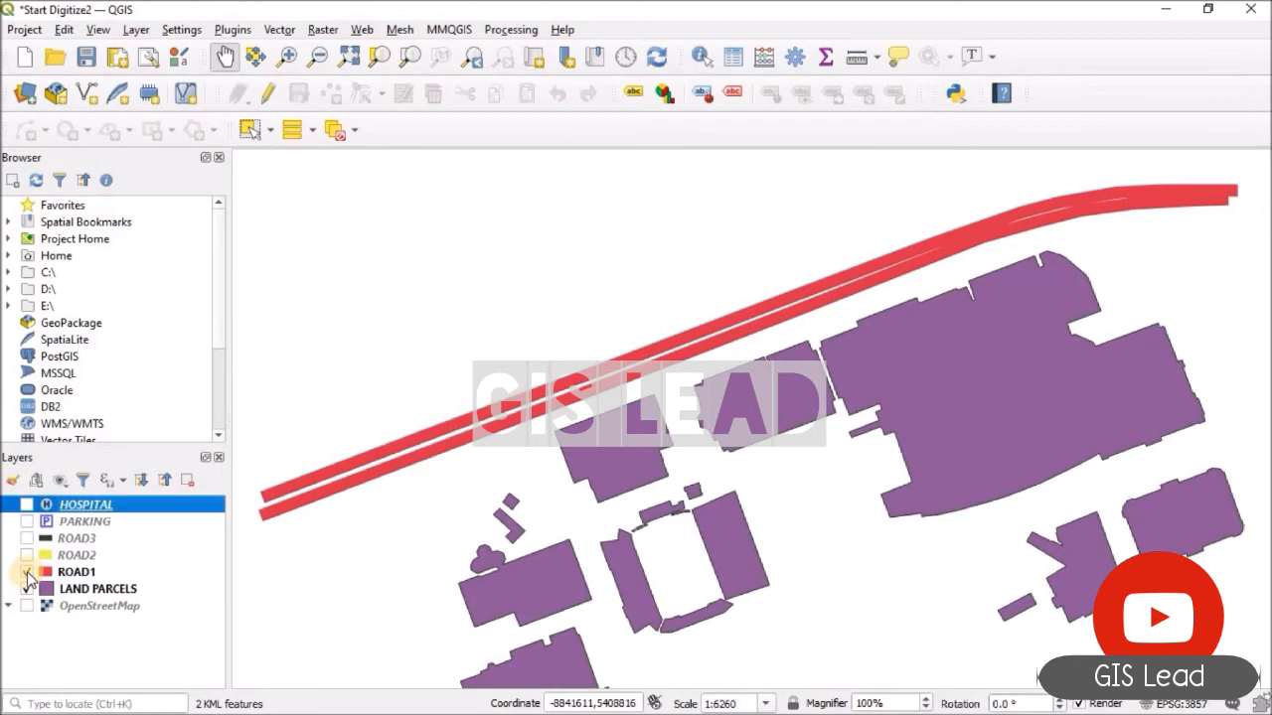
{"action": "left_click", "coordinate": [27, 572]}
{"action": "left_click_drag", "start_coordinate": [421, 517], "coordinate": [304, 429]}
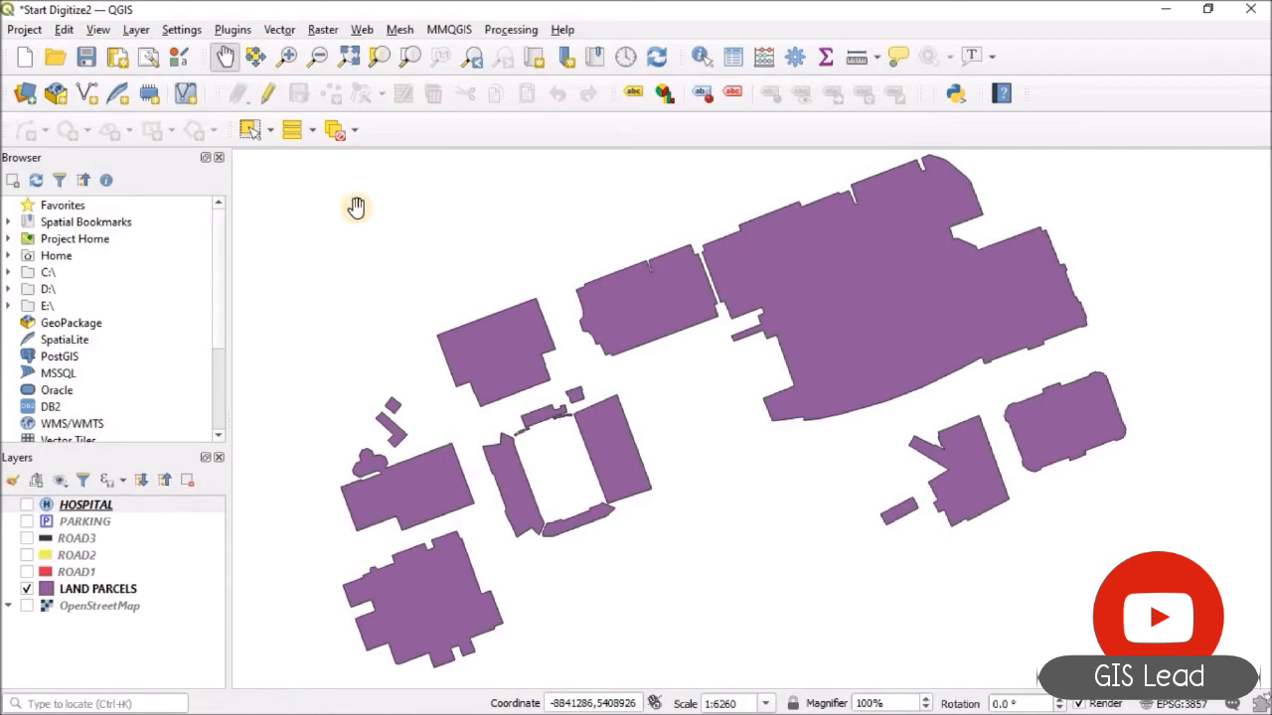
Export the LAND PARCELS layer to LAND PARCELS.kml in the KML folder with the MMQGIS Google Maps KML Export and close the dialog.
{"action": "left_click", "coordinate": [452, 36]}
{"action": "mouse_move", "coordinate": [557, 136]}
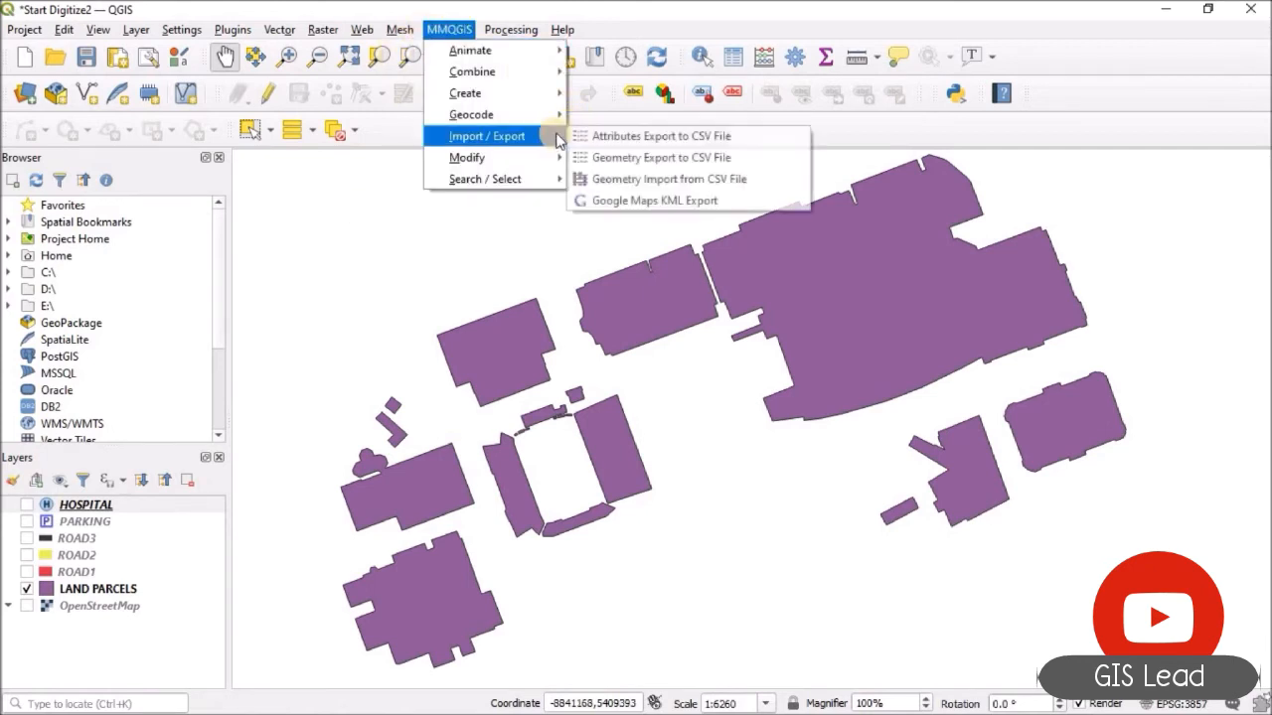
{"action": "left_click", "coordinate": [635, 201]}
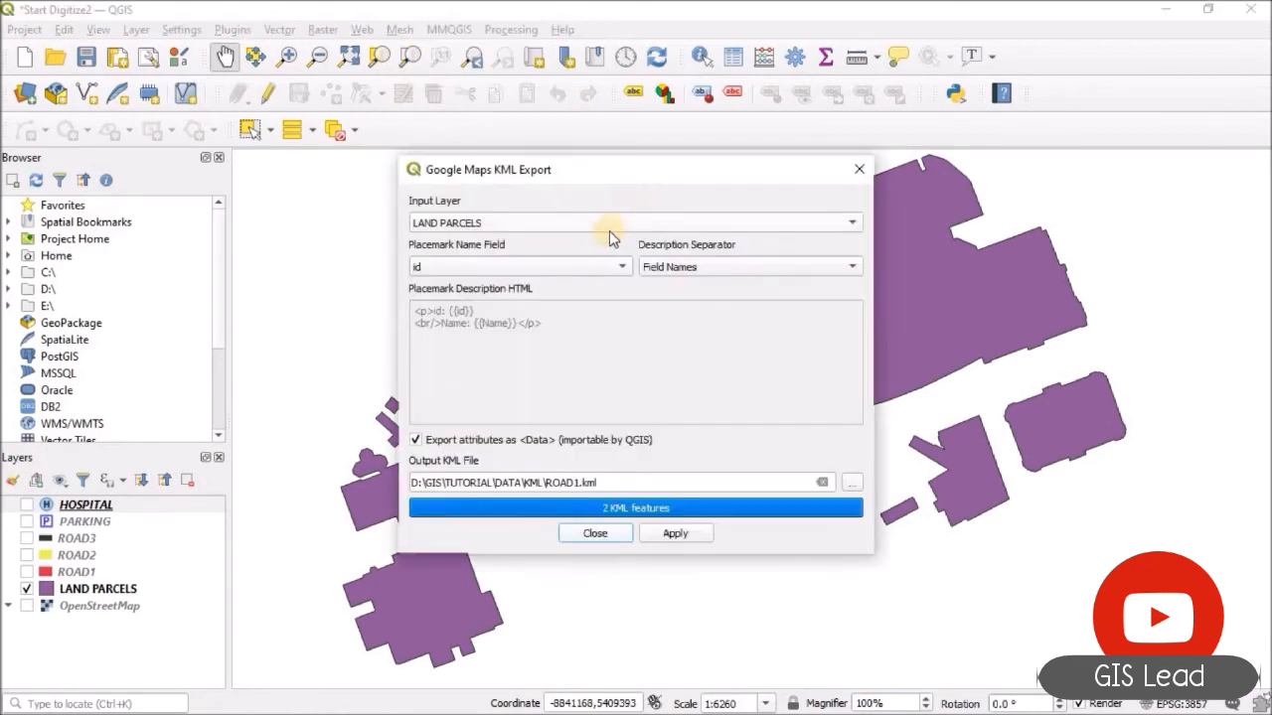
{"action": "left_click", "coordinate": [851, 484]}
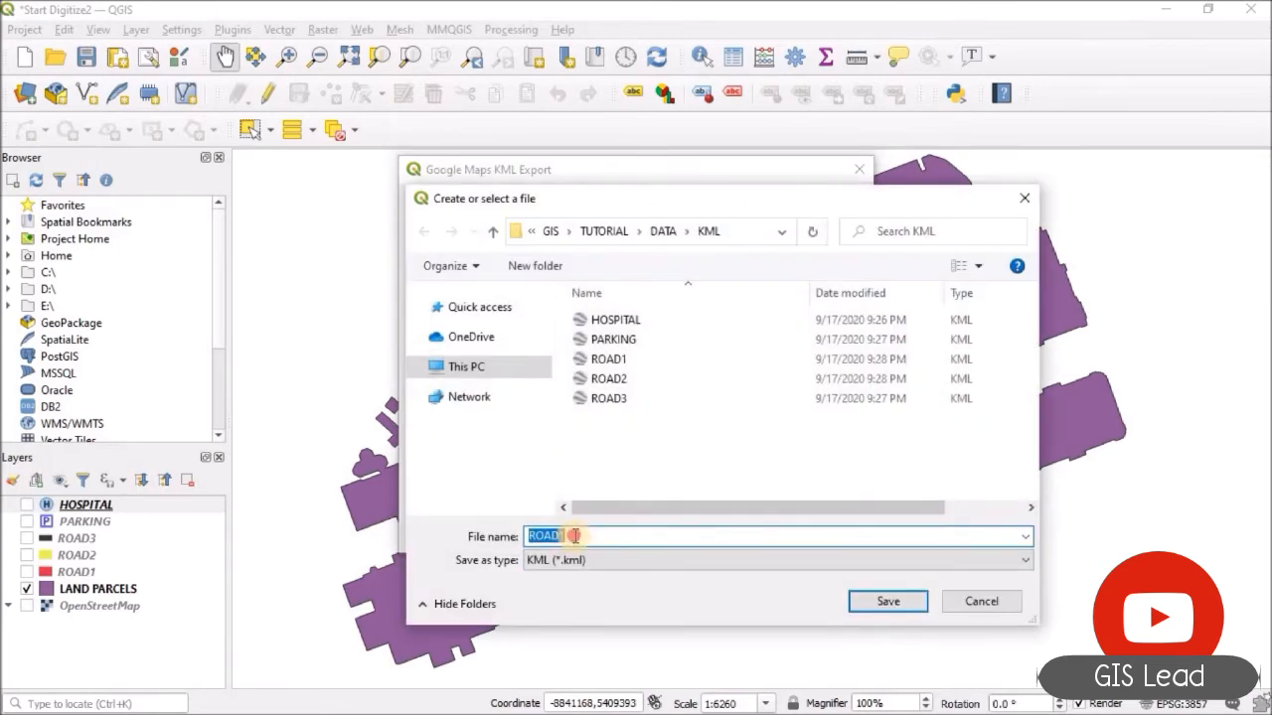
{"action": "type", "text": "LAND PARCELS"}
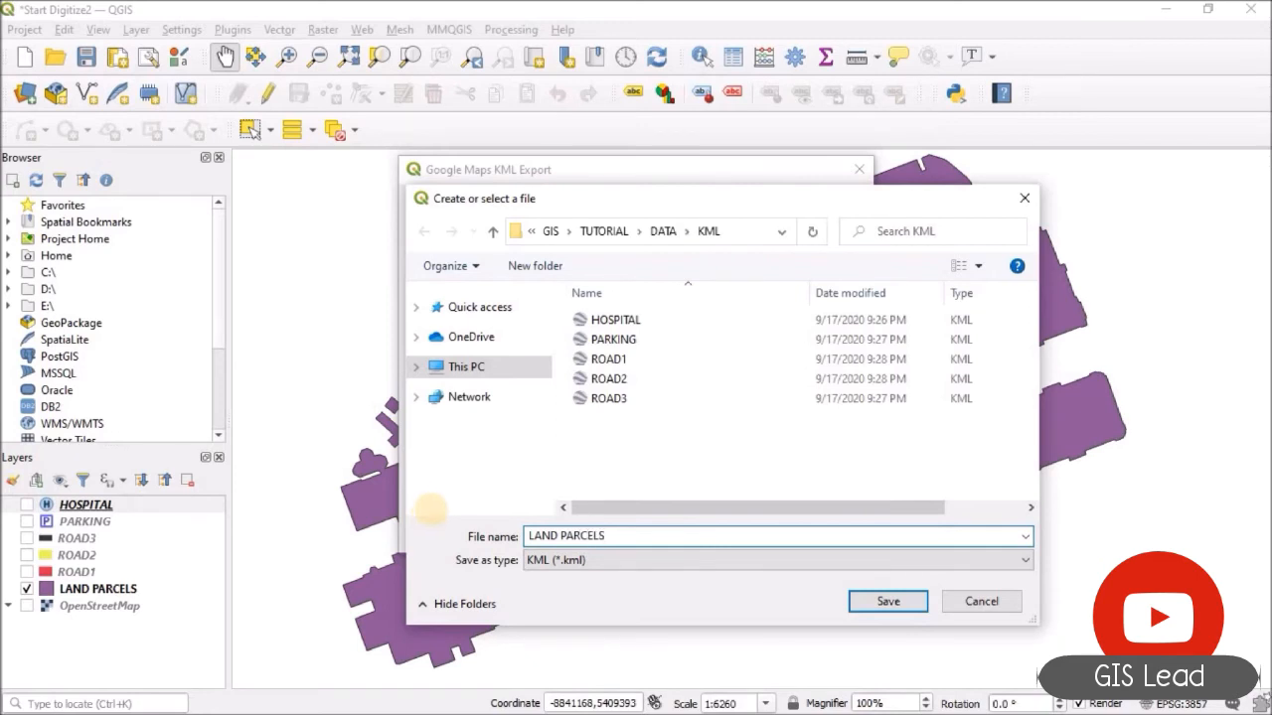
{"action": "left_click", "coordinate": [861, 600]}
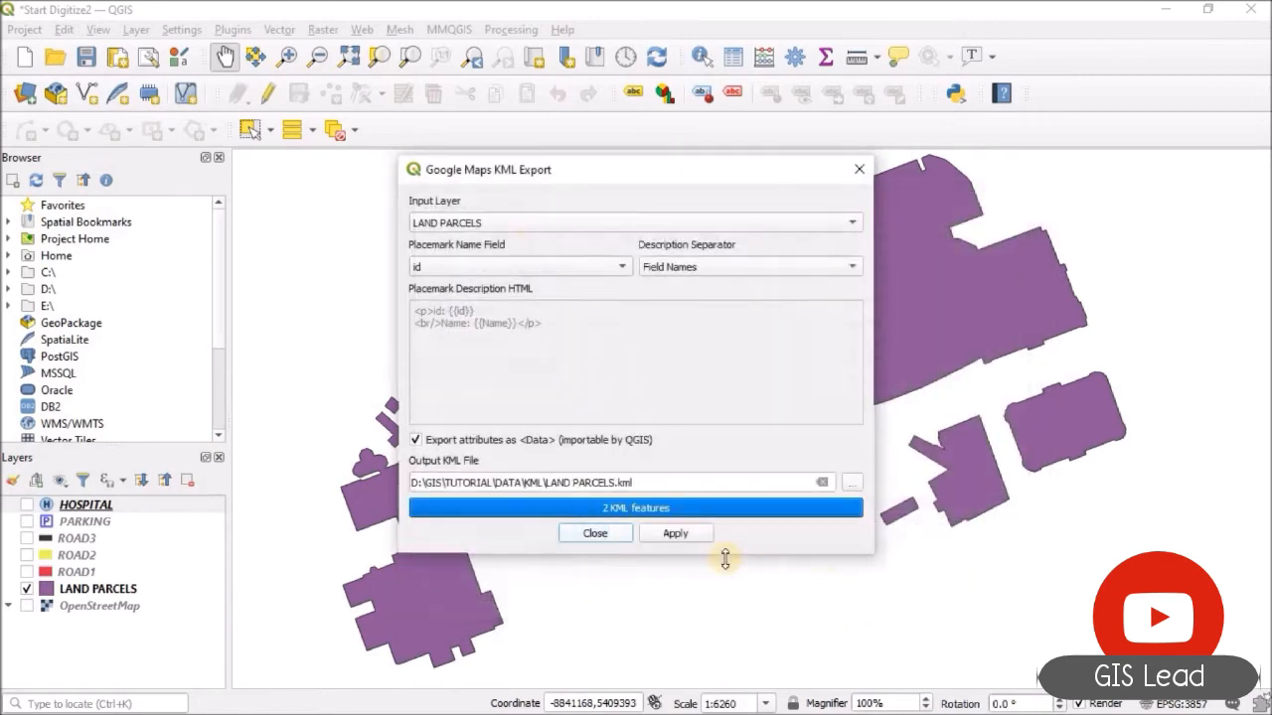
{"action": "left_click", "coordinate": [596, 533]}
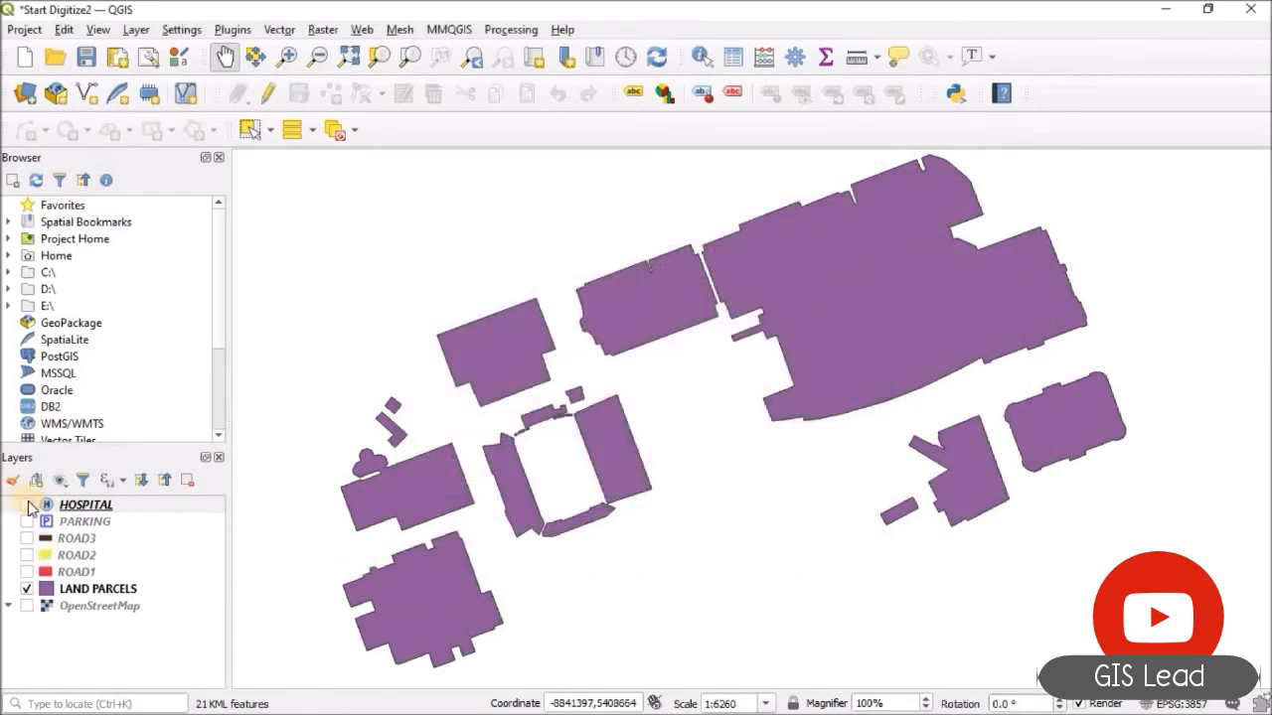
Turn the HOSPITAL, PARKING, ROAD3, ROAD2 and ROAD1 layers back on alongside LAND PARCELS.
{"action": "left_click", "coordinate": [27, 505]}
{"action": "left_click", "coordinate": [27, 521]}
{"action": "left_click", "coordinate": [27, 538]}
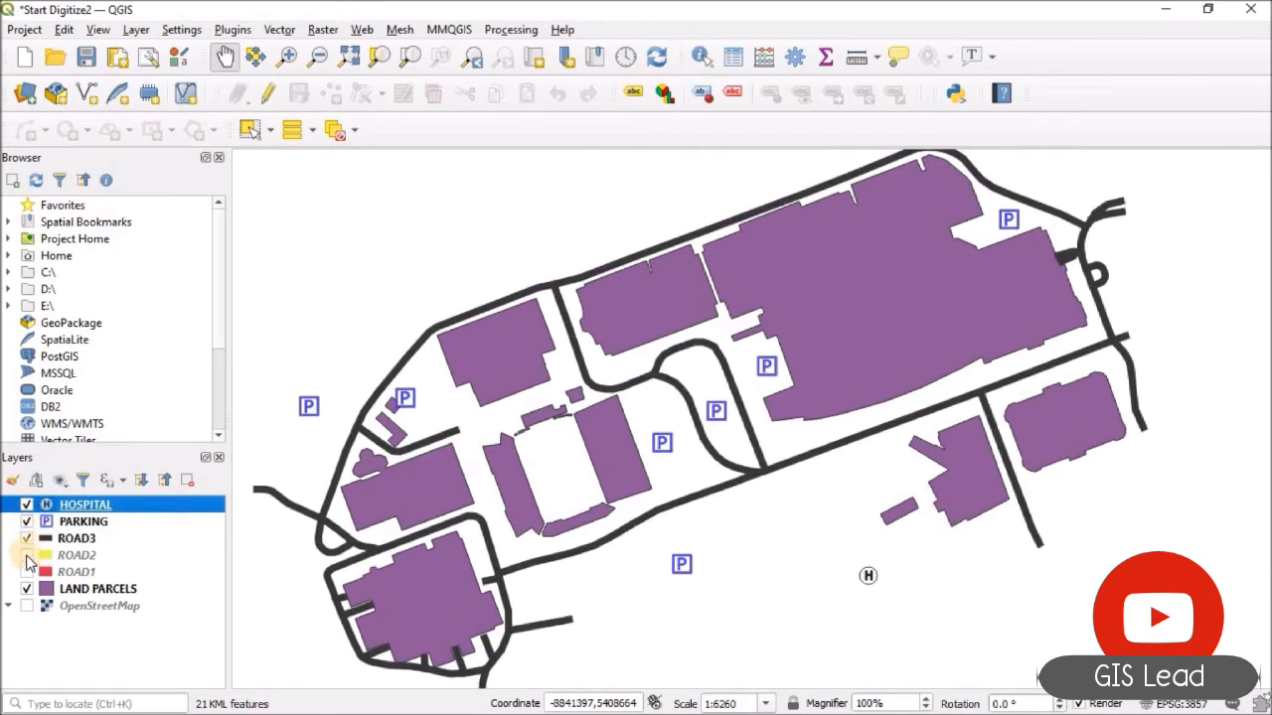
{"action": "left_click", "coordinate": [26, 555]}
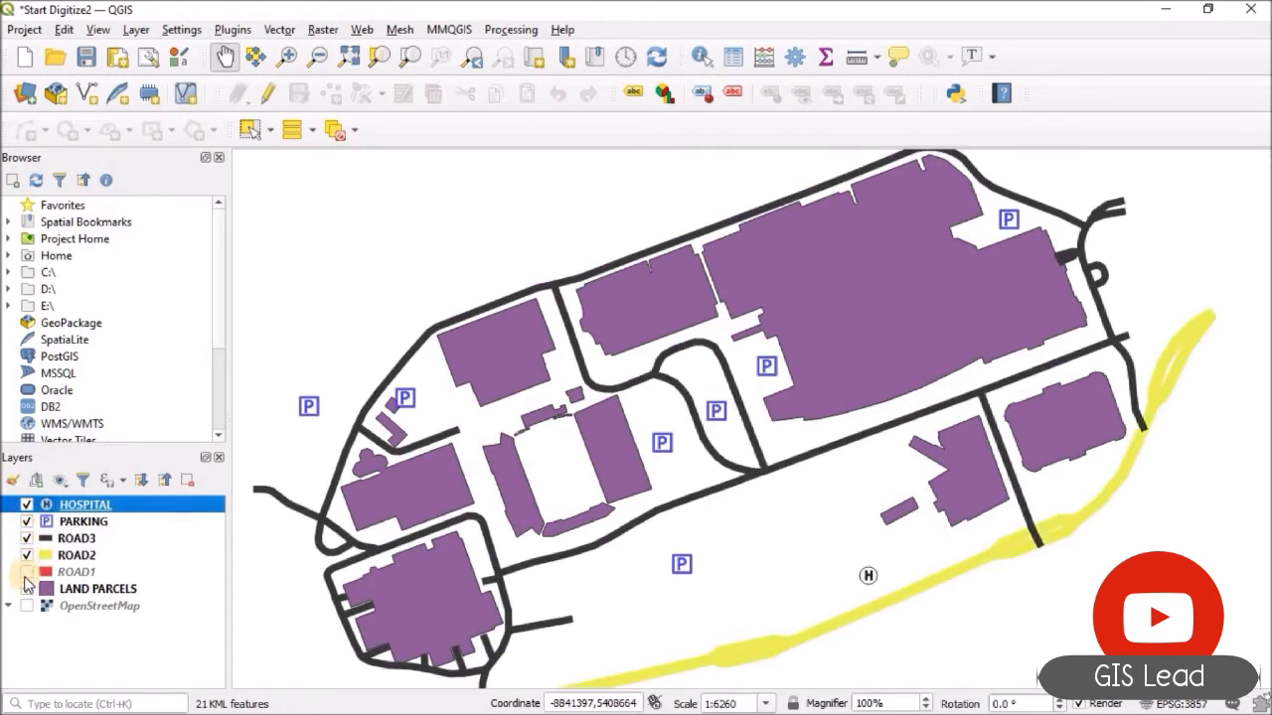
{"action": "left_click", "coordinate": [27, 572]}
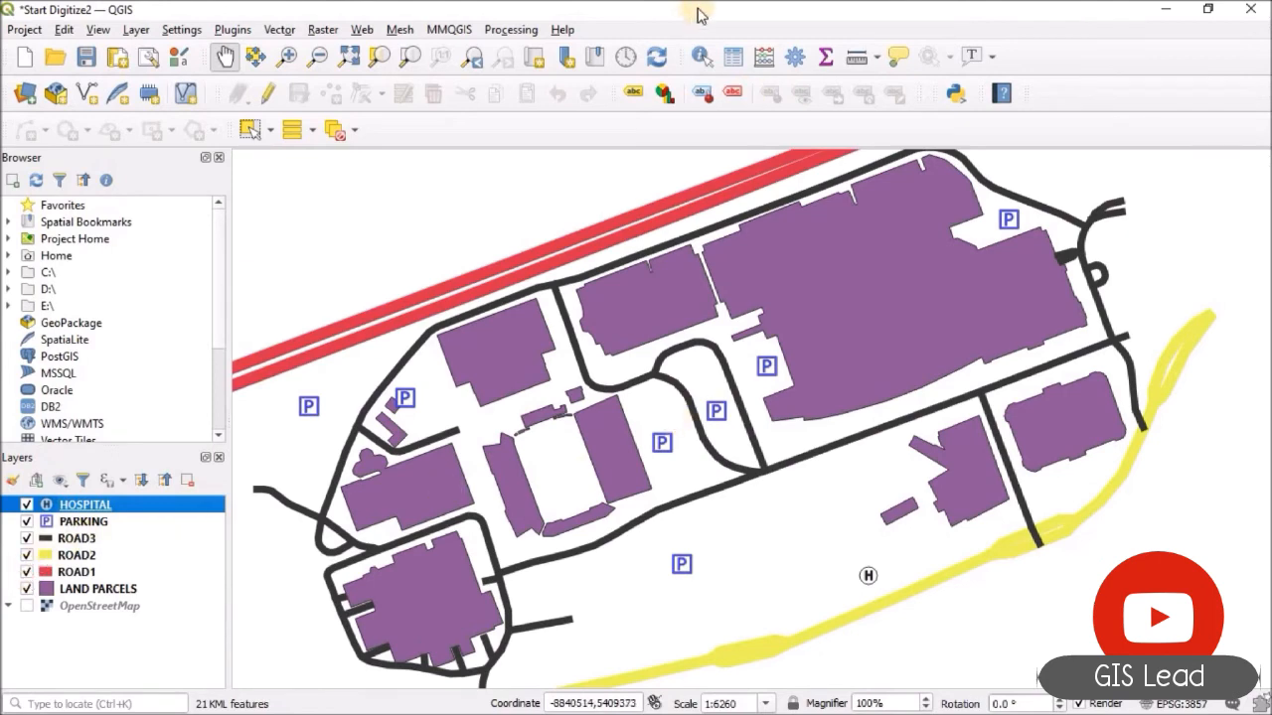
Minimize QGIS, open the exported HOSPITAL file from the KML folder in Google Earth Pro, and dismiss the start-up tips.
{"action": "left_click", "coordinate": [1173, 12]}
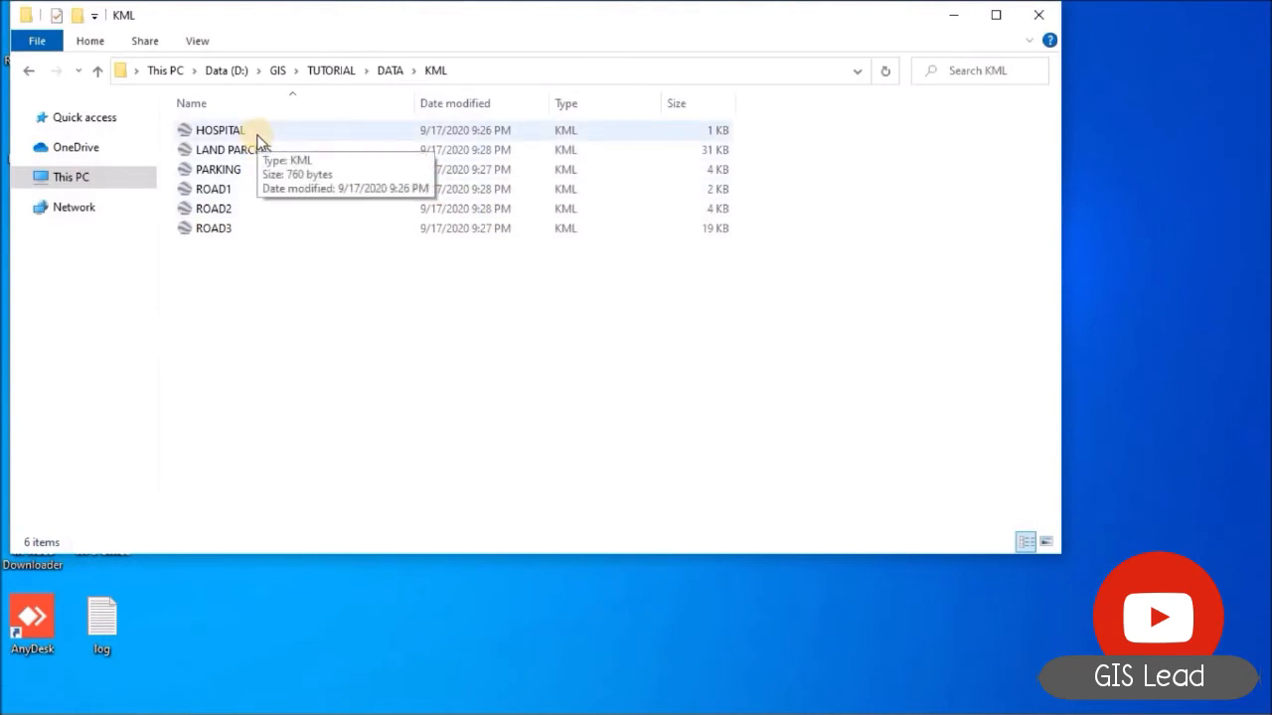
{"action": "double_click", "coordinate": [256, 135]}
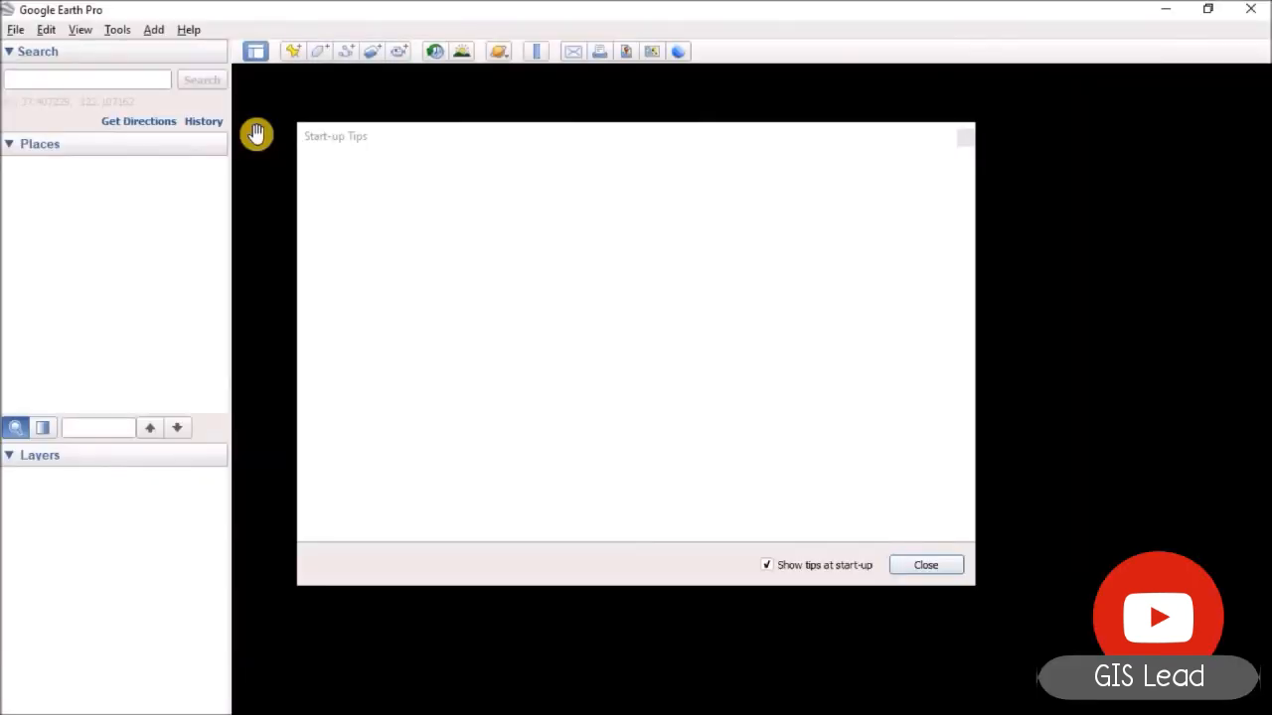
{"action": "left_click", "coordinate": [962, 138]}
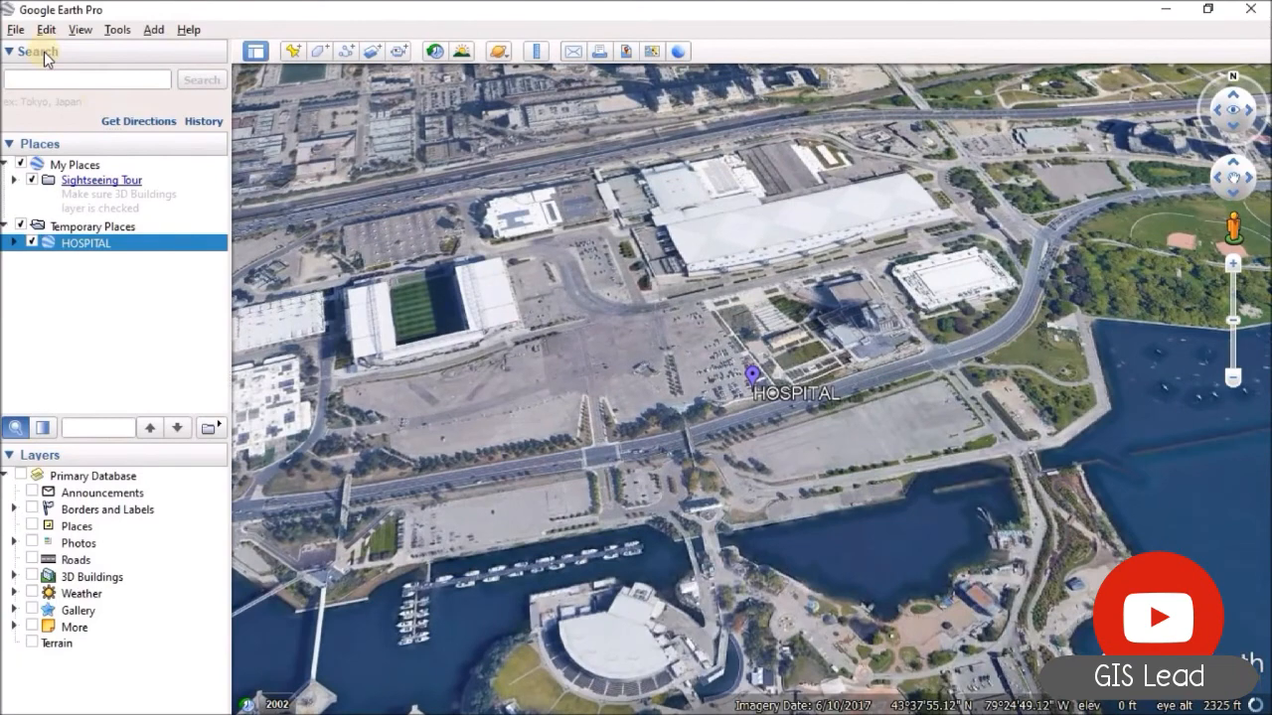
Open the LAND PARCELS, PARKING, ROAD1, ROAD2 and ROAD3 files from the KML folder.
{"action": "left_click", "coordinate": [15, 29]}
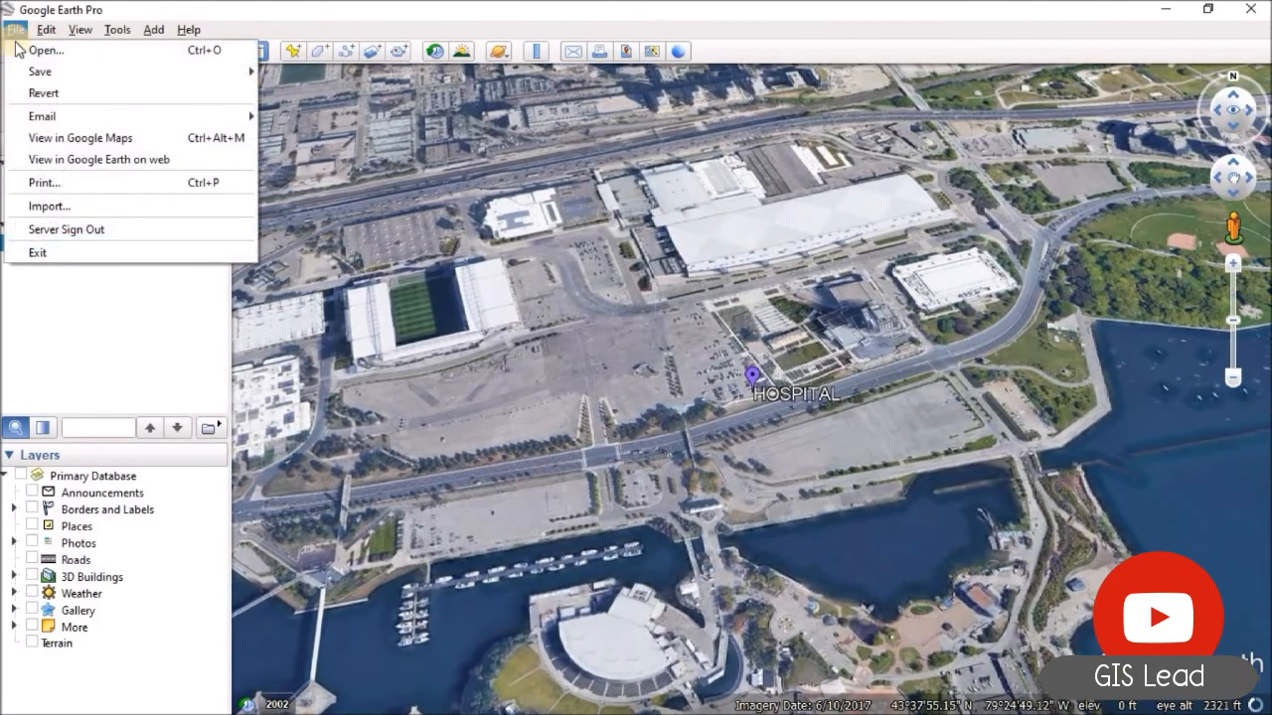
{"action": "left_click", "coordinate": [30, 52]}
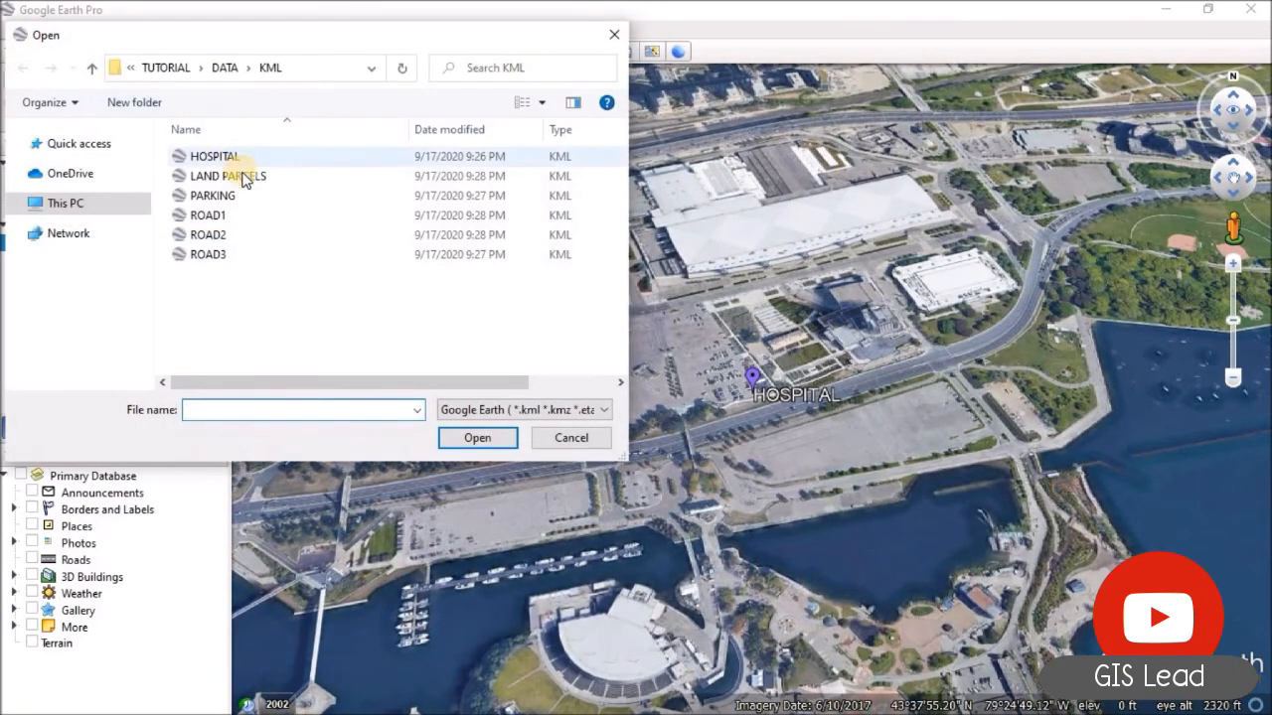
{"action": "left_click", "coordinate": [244, 180]}
{"action": "left_click", "coordinate": [473, 440]}
{"action": "left_click_drag", "start_coordinate": [227, 261], "coordinate": [235, 194]}
{"action": "left_click", "coordinate": [477, 440]}
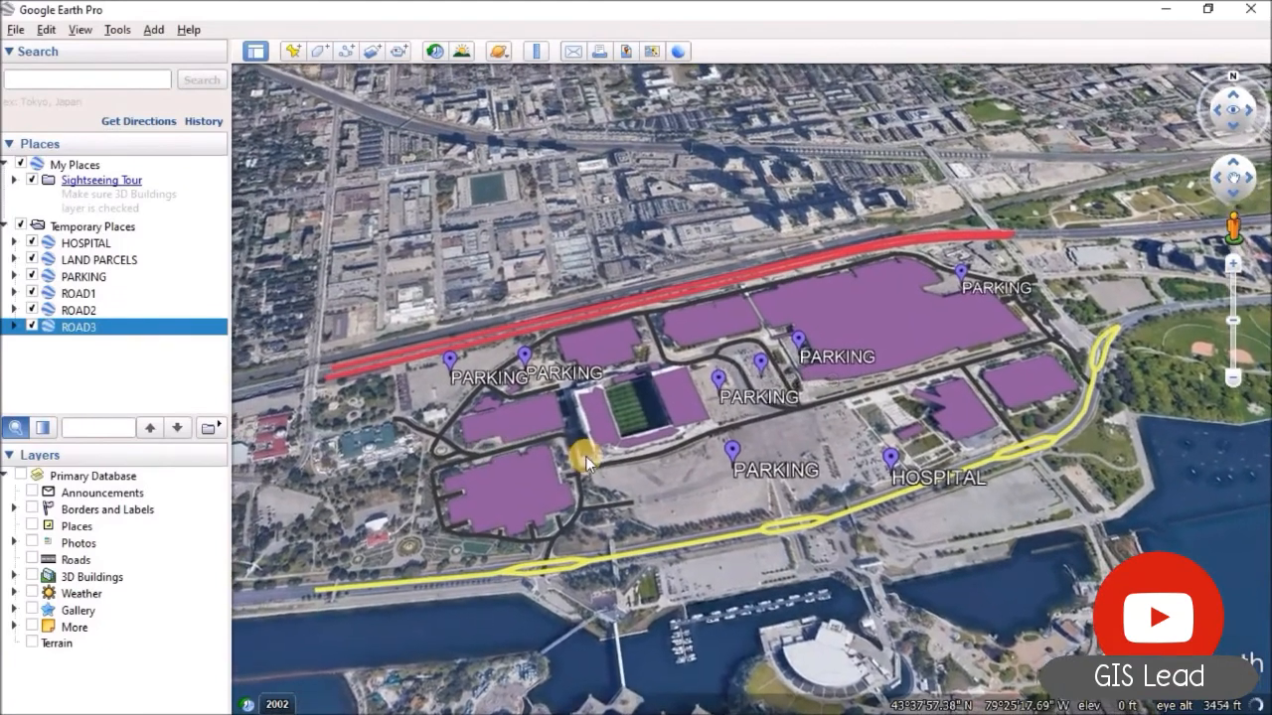
Hide the LAND PARCELS, PARKING, ROAD1, ROAD2 and ROAD3 layers, keeping only HOSPITAL shown in Temporary Places.
{"action": "left_click_drag", "start_coordinate": [612, 485], "coordinate": [609, 464]}
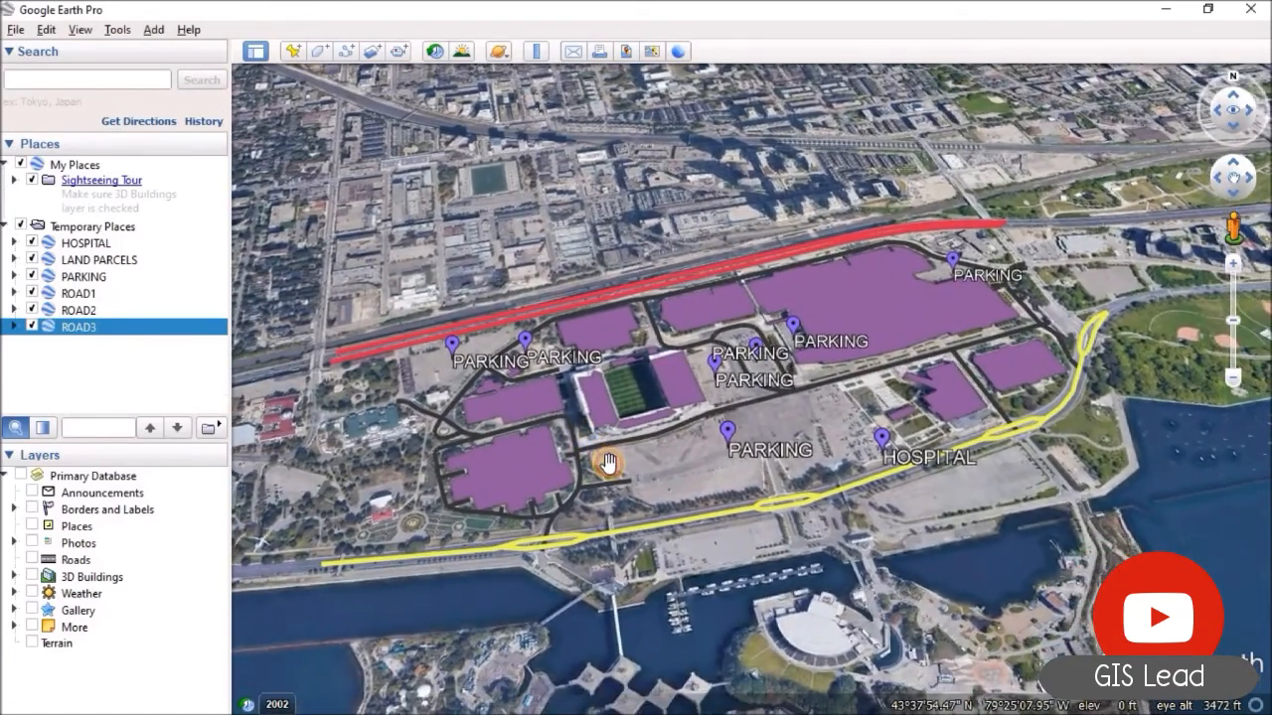
{"action": "scroll", "coordinate": [608, 463], "scroll_direction": "up", "scroll_amount": 2}
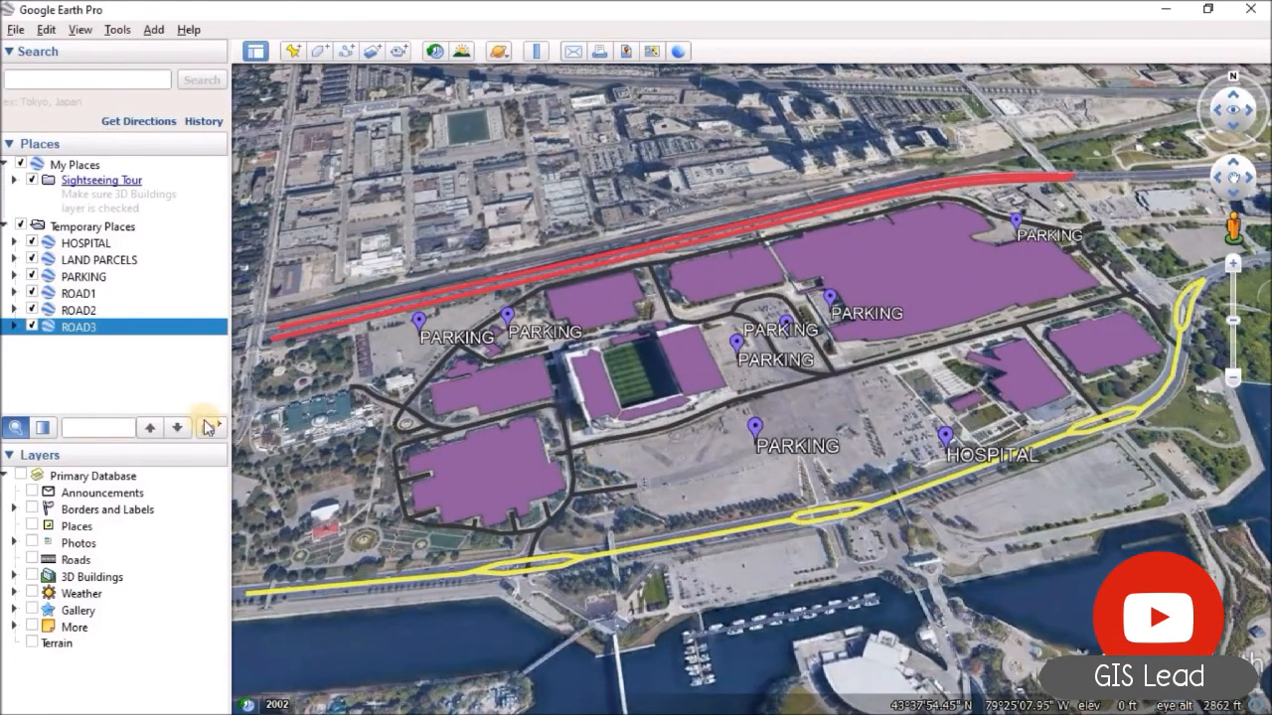
{"action": "left_click", "coordinate": [32, 260]}
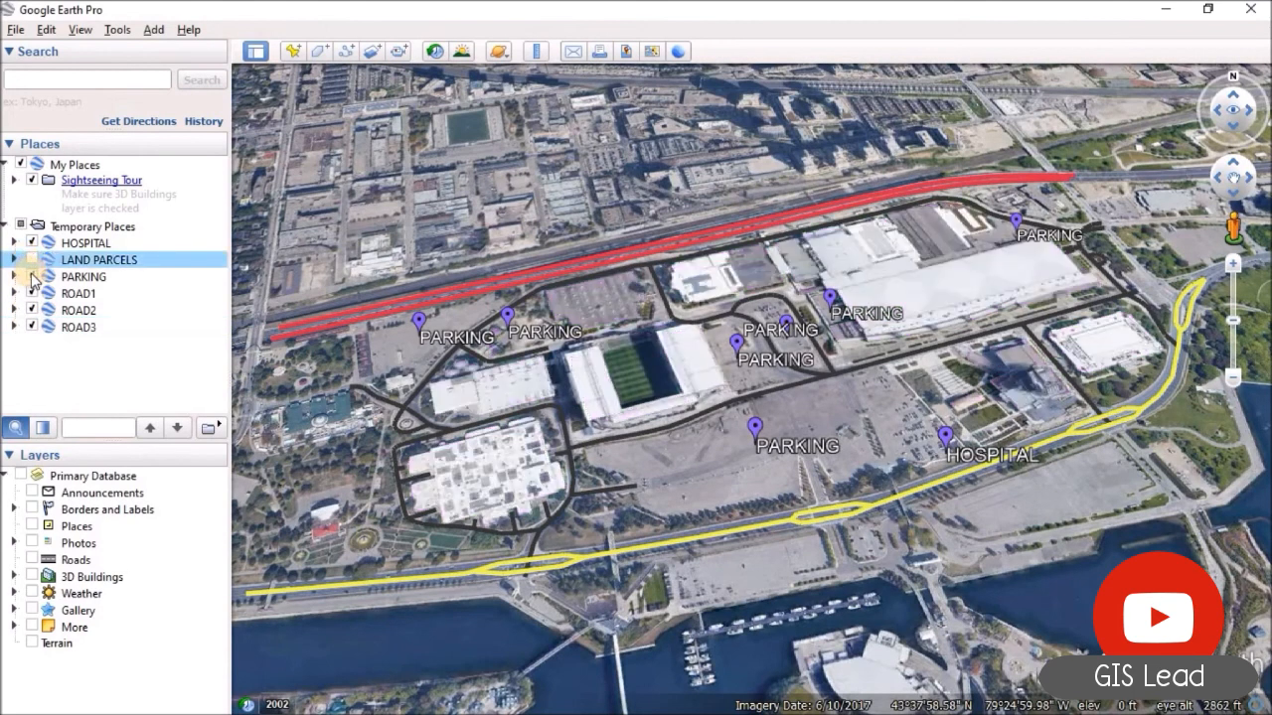
{"action": "left_click", "coordinate": [31, 276]}
{"action": "left_click", "coordinate": [32, 293]}
{"action": "left_click", "coordinate": [32, 309]}
{"action": "left_click", "coordinate": [32, 327]}
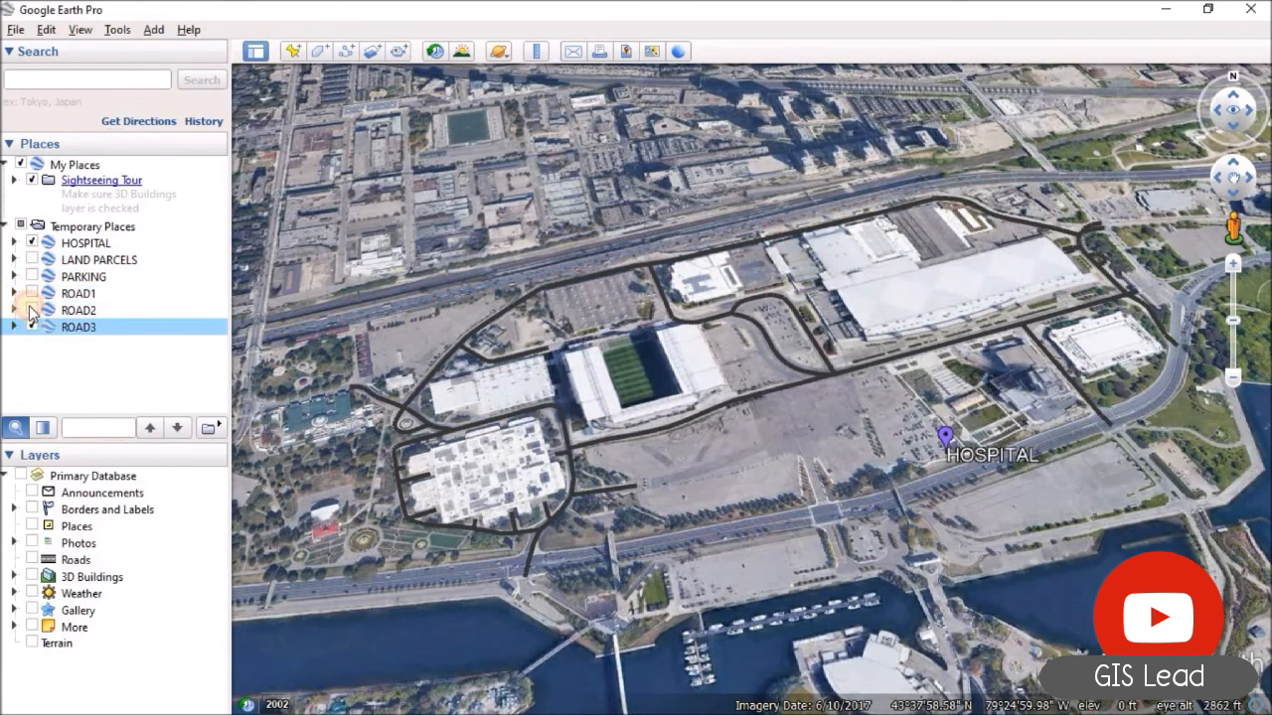
Switch the HOSPITAL layer off and on to check its placemark on the imagery.
{"action": "left_click", "coordinate": [31, 243]}
{"action": "left_click", "coordinate": [32, 244]}
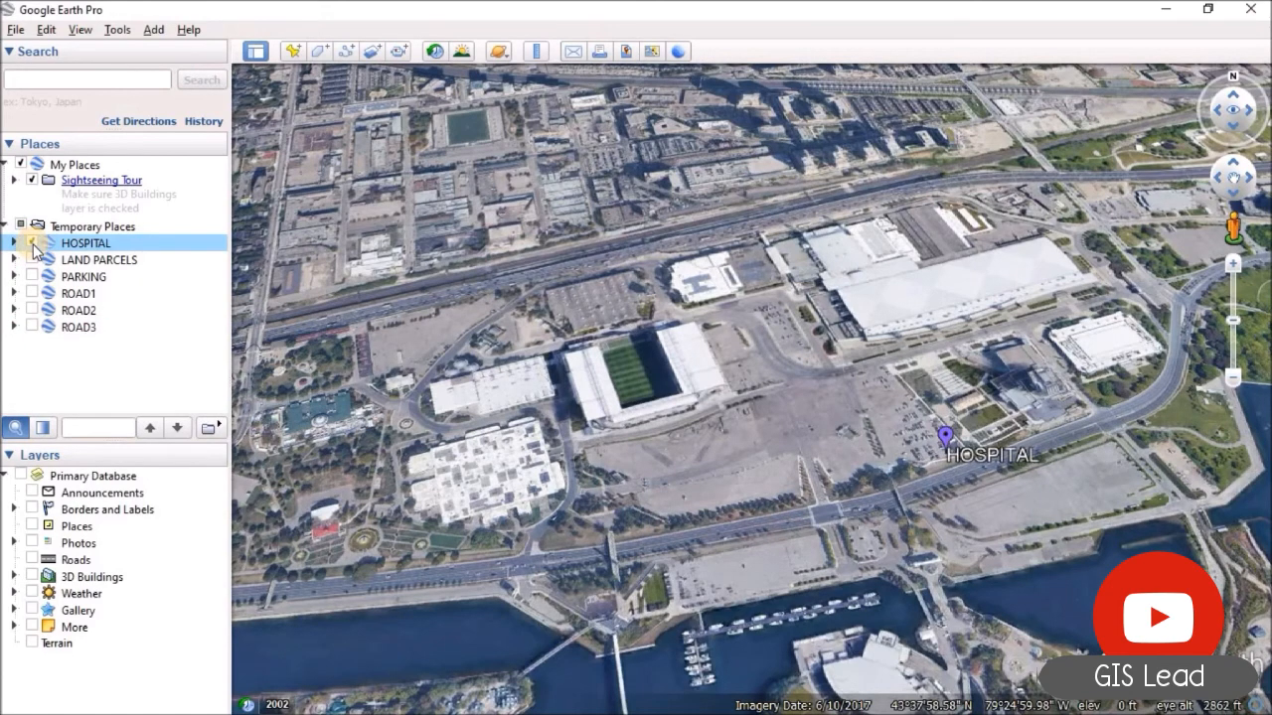
{"action": "left_click", "coordinate": [32, 244]}
{"action": "left_click", "coordinate": [32, 243]}
Hide the HOSPITAL layer and switch LAND PARCELS on and off to check its polygons, leaving it hidden.
{"action": "left_click", "coordinate": [32, 260]}
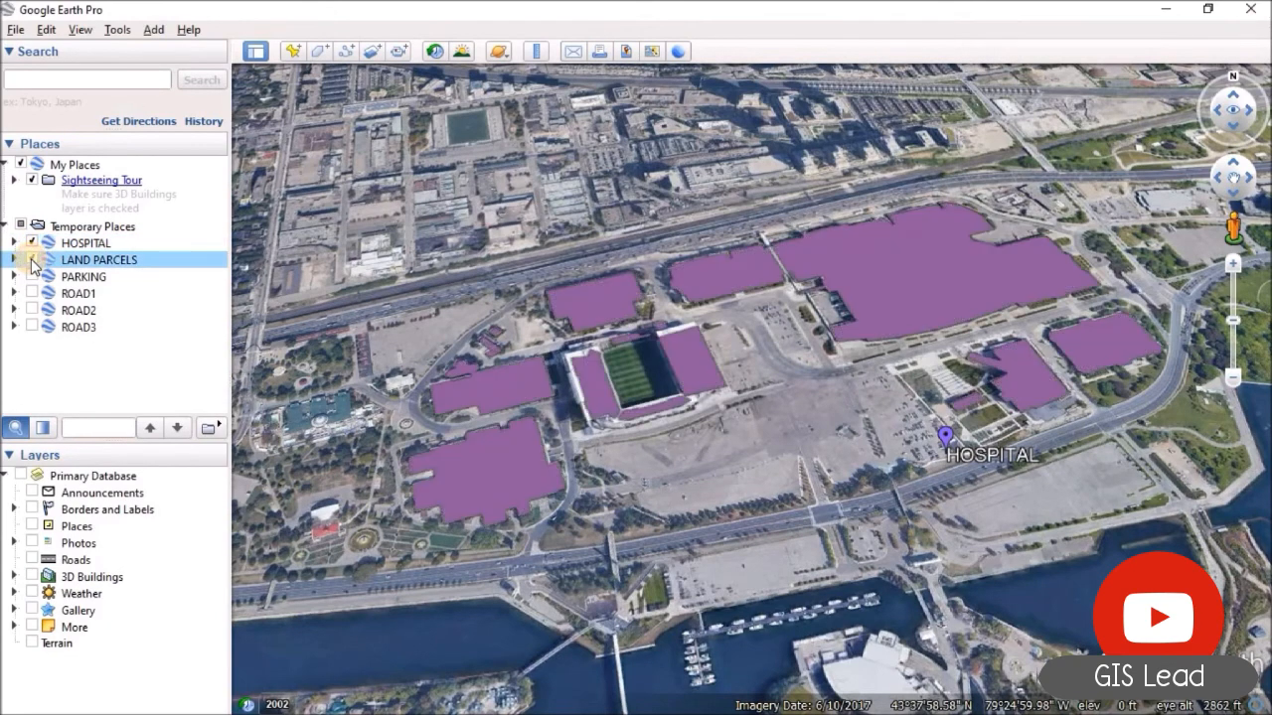
{"action": "left_click", "coordinate": [32, 244]}
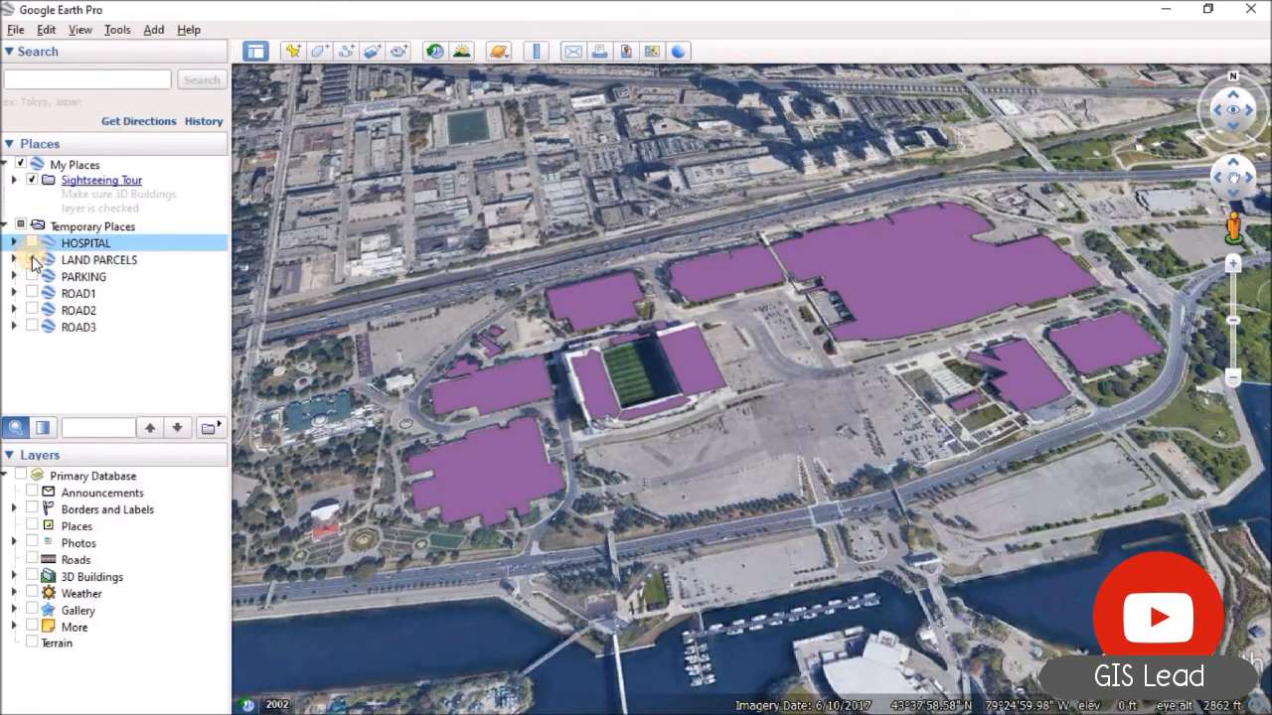
{"action": "left_click", "coordinate": [32, 260]}
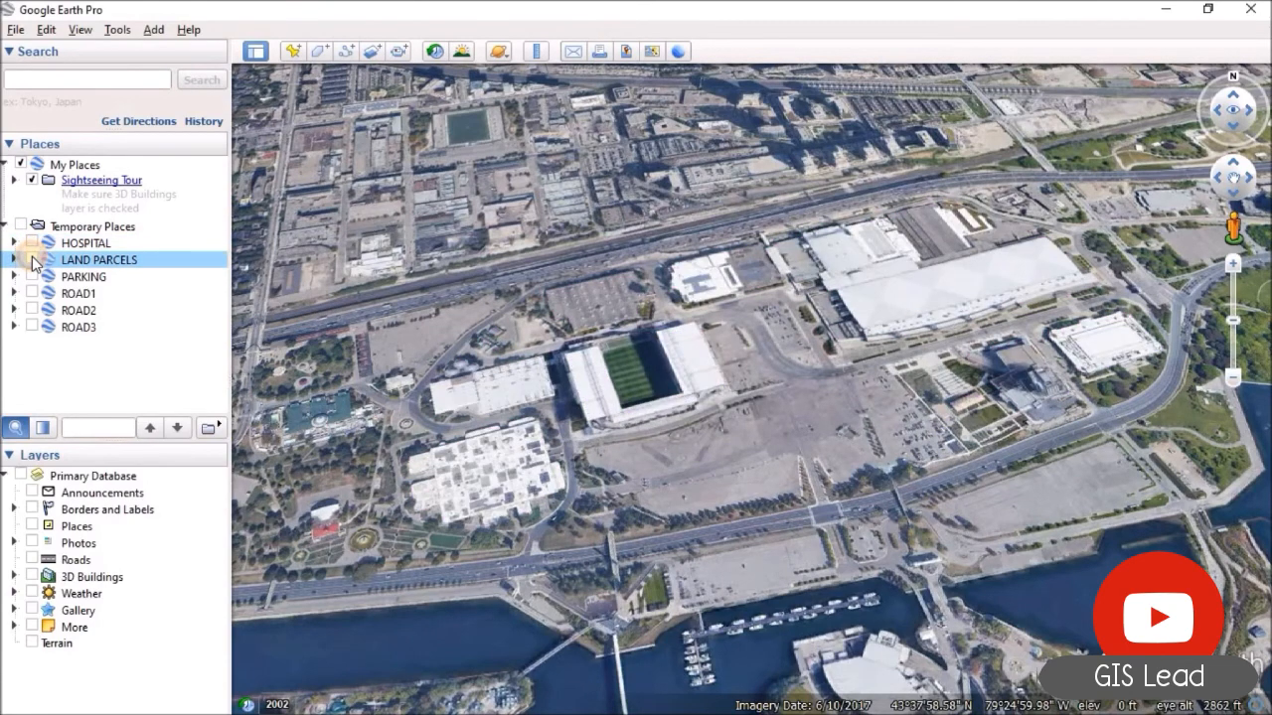
{"action": "left_click", "coordinate": [32, 260]}
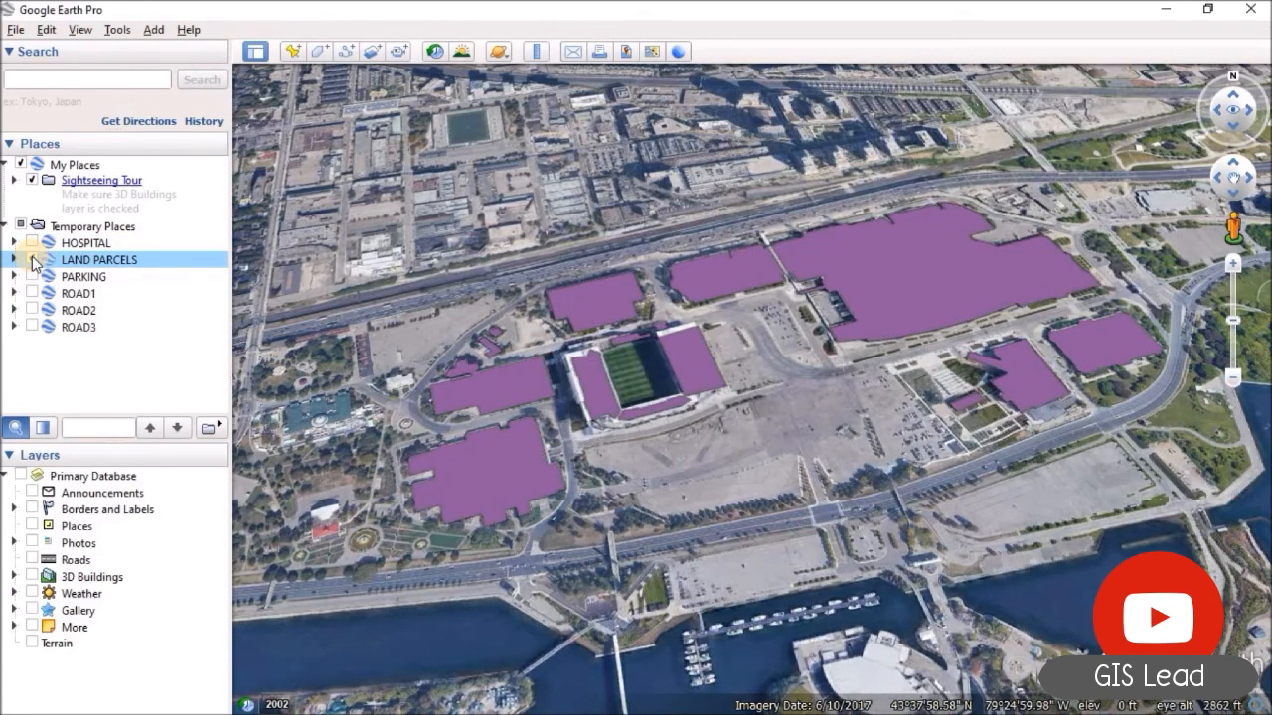
{"action": "left_click", "coordinate": [33, 260]}
Switch the PARKING layer on and off to check its placemarks, leaving it hidden.
{"action": "left_click", "coordinate": [33, 277]}
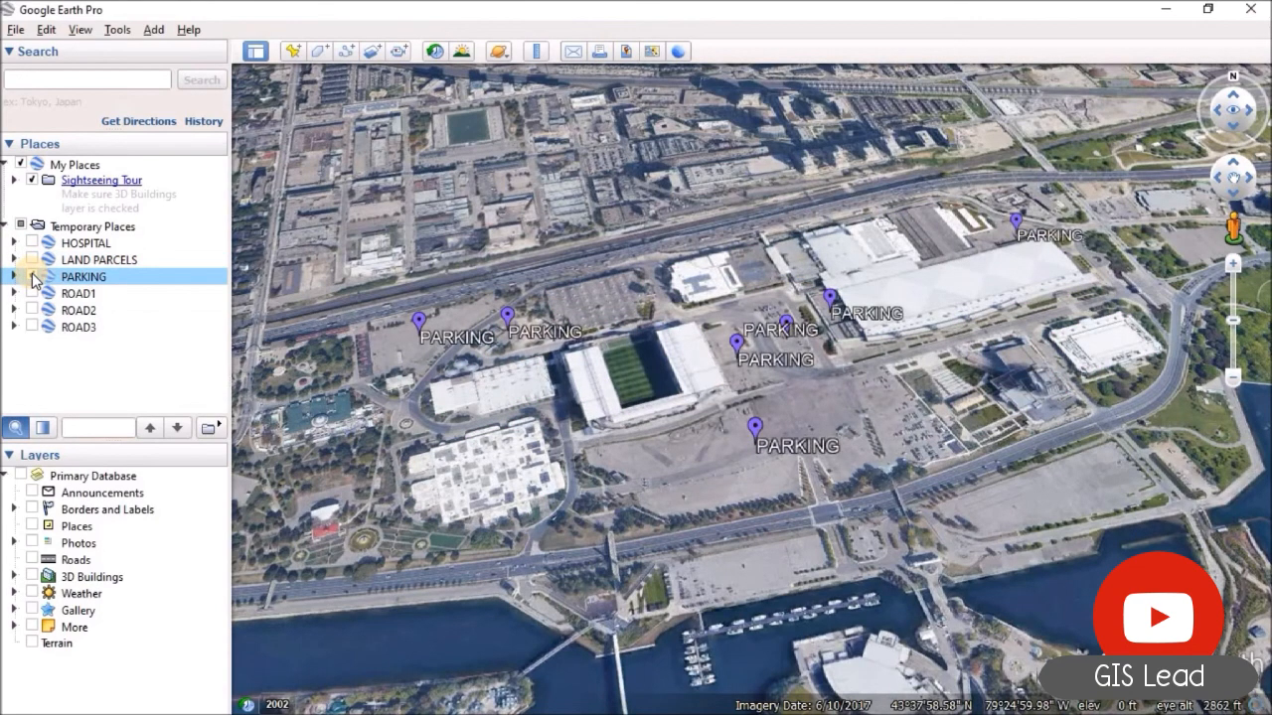
{"action": "left_click", "coordinate": [32, 277]}
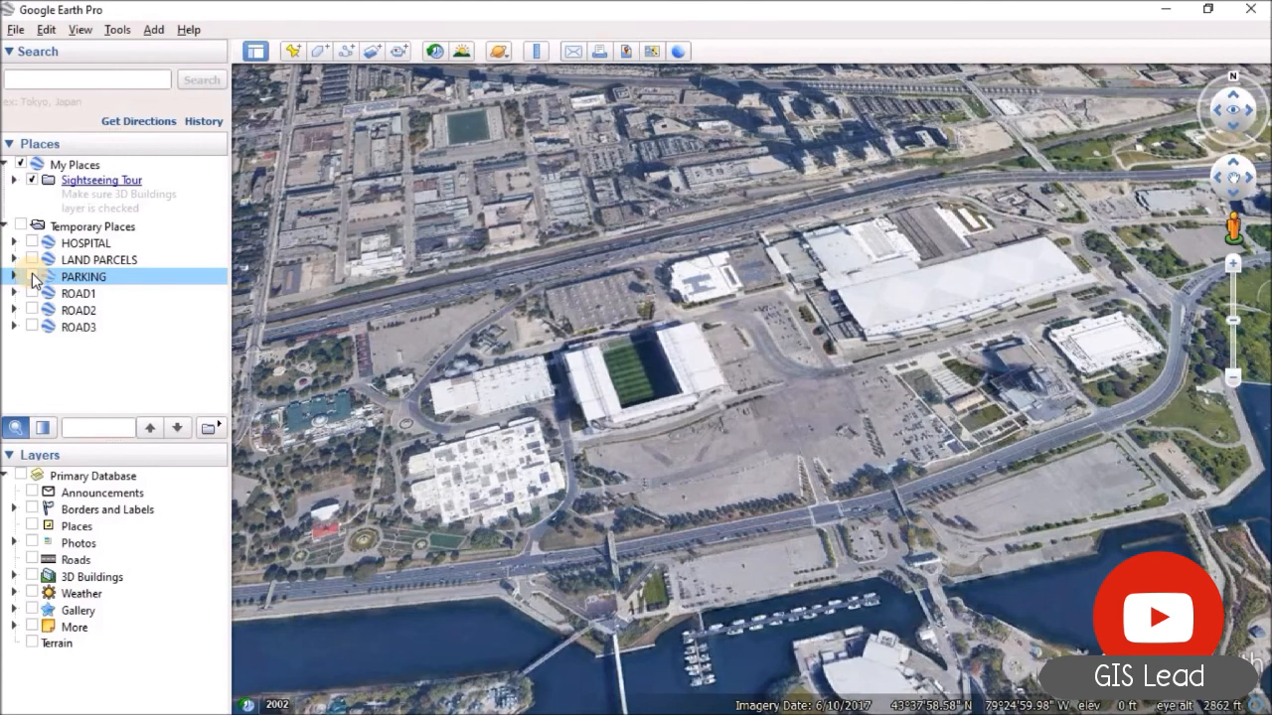
{"action": "left_click", "coordinate": [33, 277]}
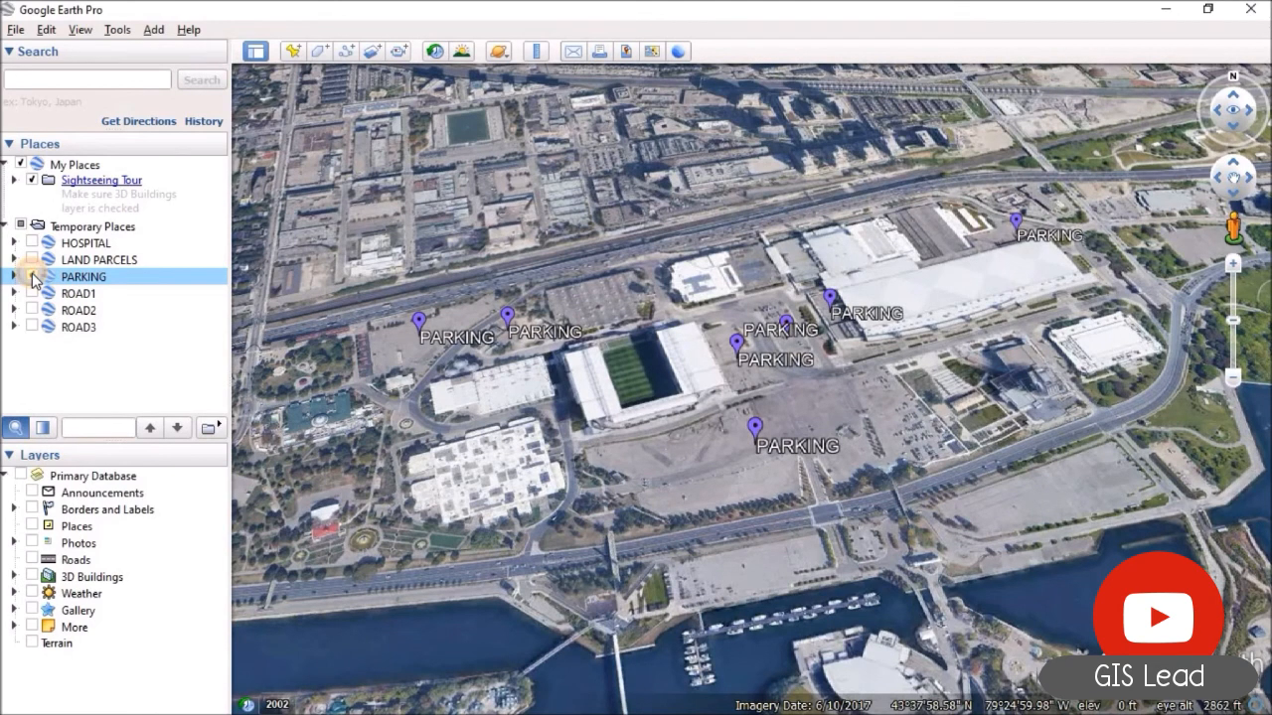
{"action": "left_click", "coordinate": [33, 277]}
Switch the ROAD1 layer on and off to check its lines, leaving it hidden.
{"action": "left_click", "coordinate": [33, 295]}
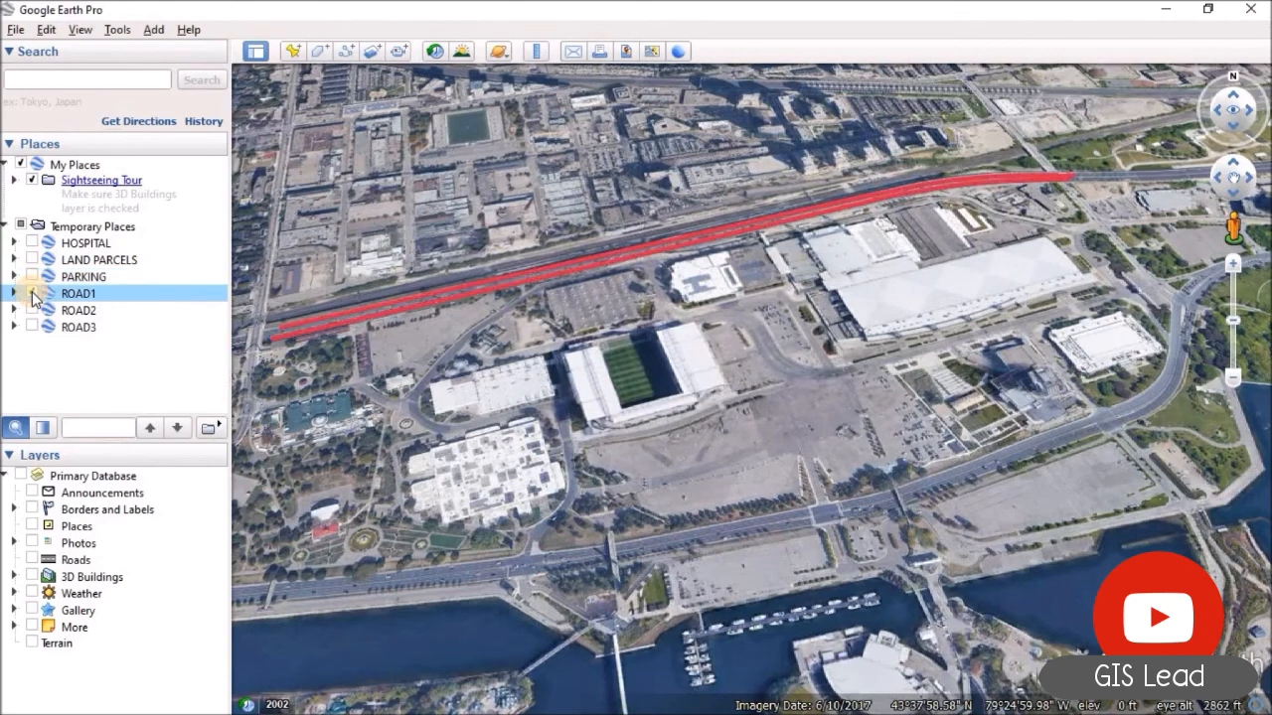
{"action": "left_click", "coordinate": [33, 294]}
{"action": "left_click", "coordinate": [32, 294]}
{"action": "left_click", "coordinate": [33, 294]}
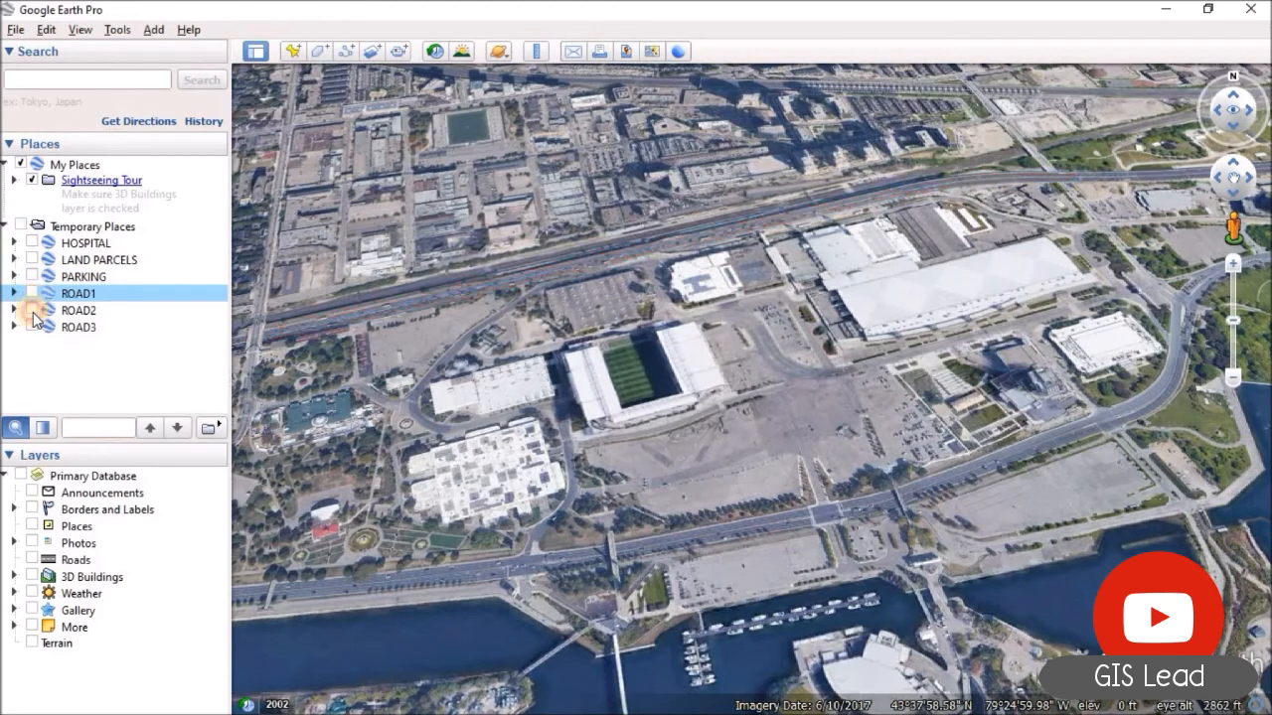
Check the ROAD2 and ROAD3 lines by showing and hiding each layer in turn.
{"action": "left_click", "coordinate": [33, 311]}
{"action": "left_click", "coordinate": [32, 311]}
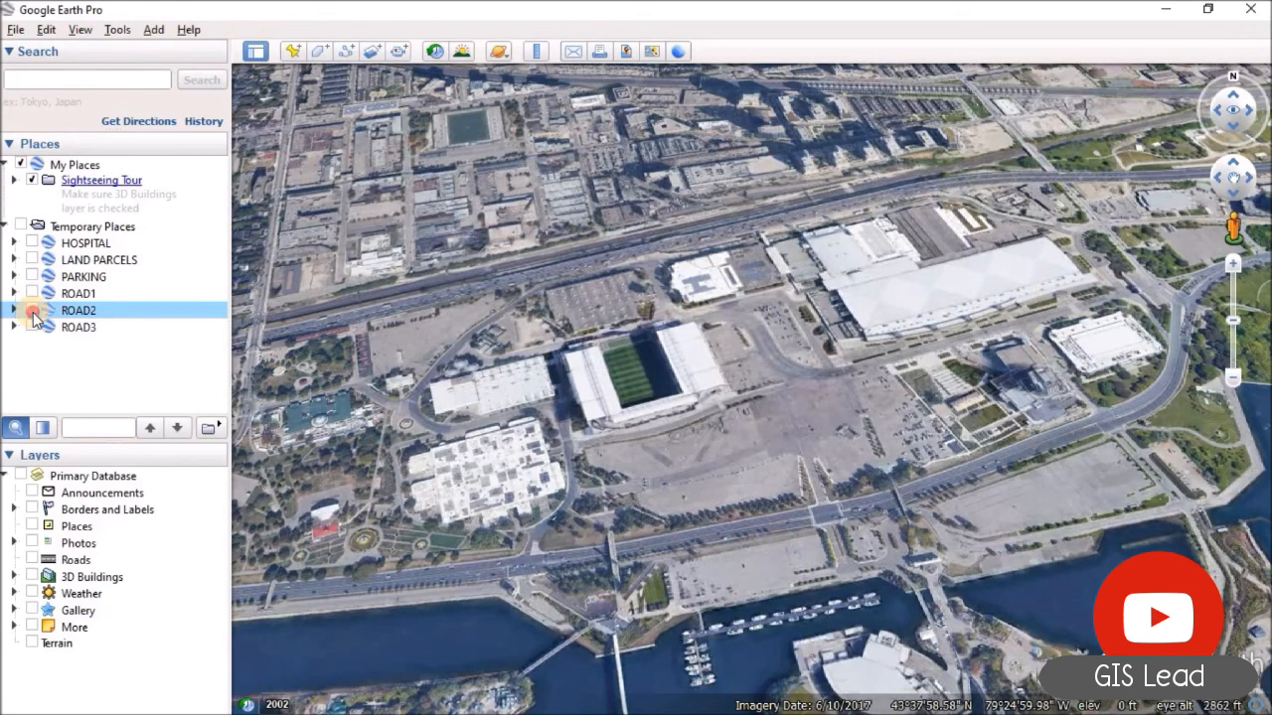
{"action": "left_click", "coordinate": [33, 311]}
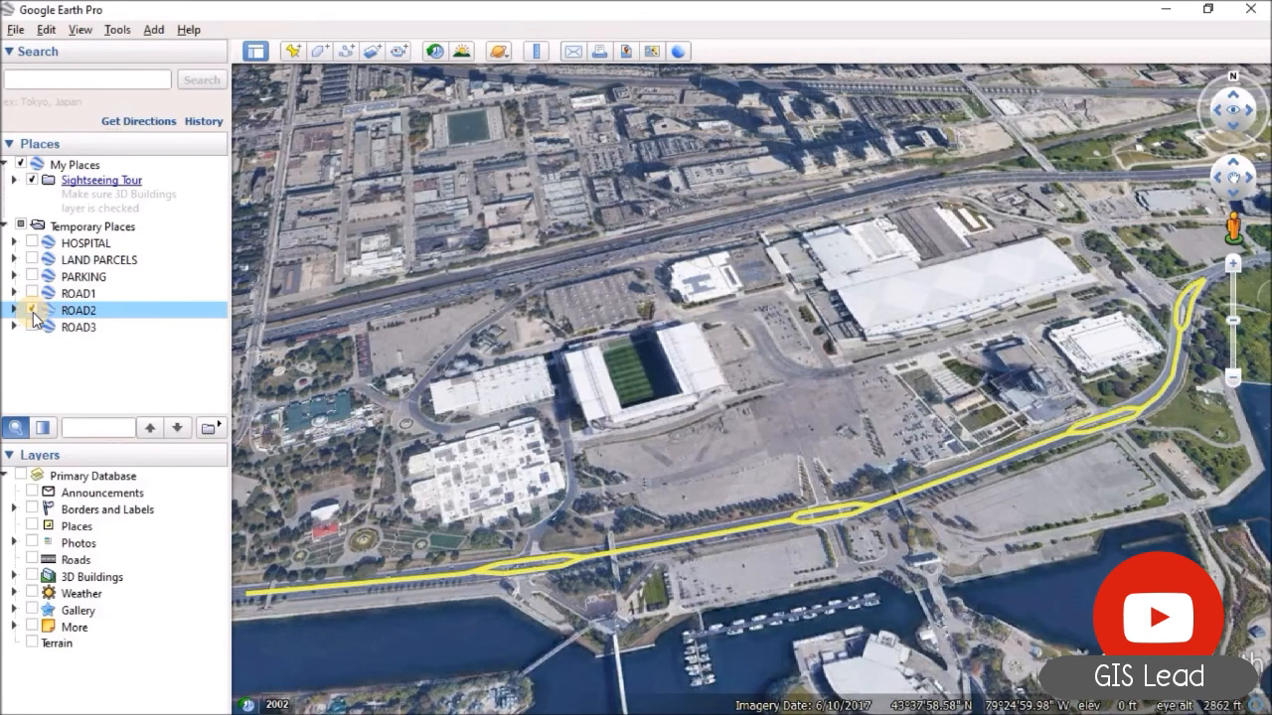
{"action": "left_click", "coordinate": [33, 311]}
{"action": "left_click", "coordinate": [33, 328]}
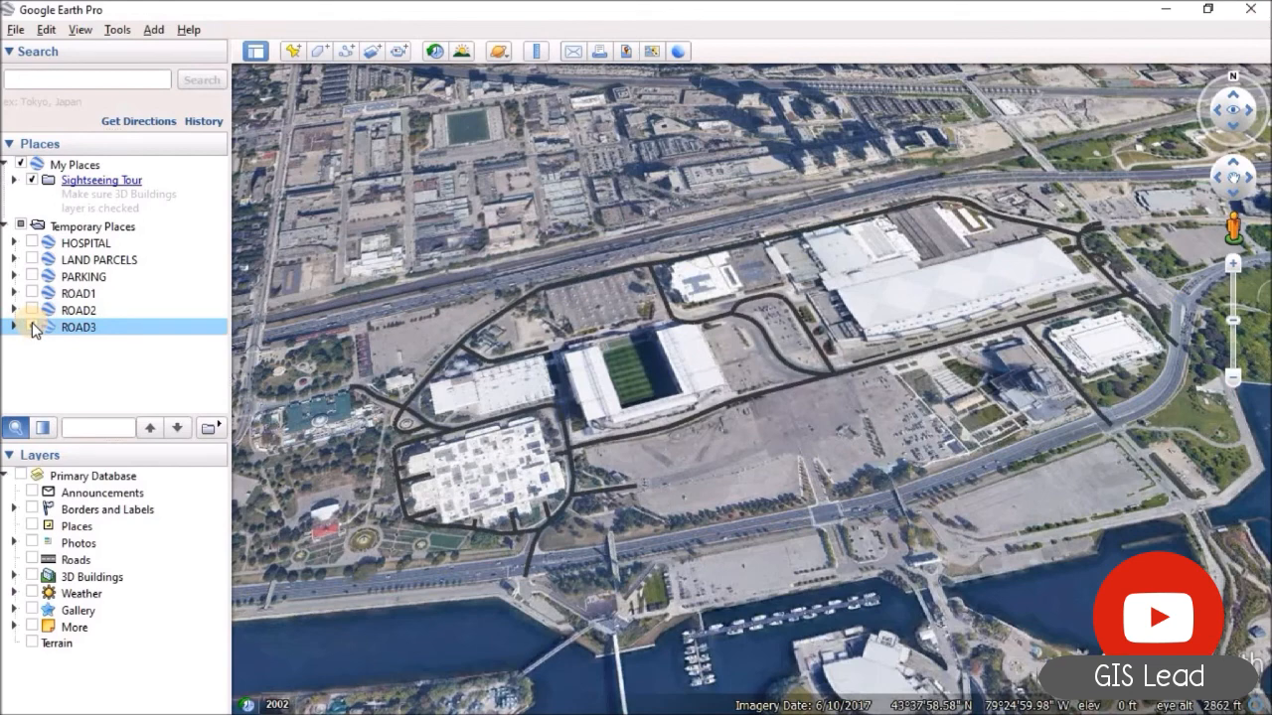
{"action": "left_click", "coordinate": [33, 328]}
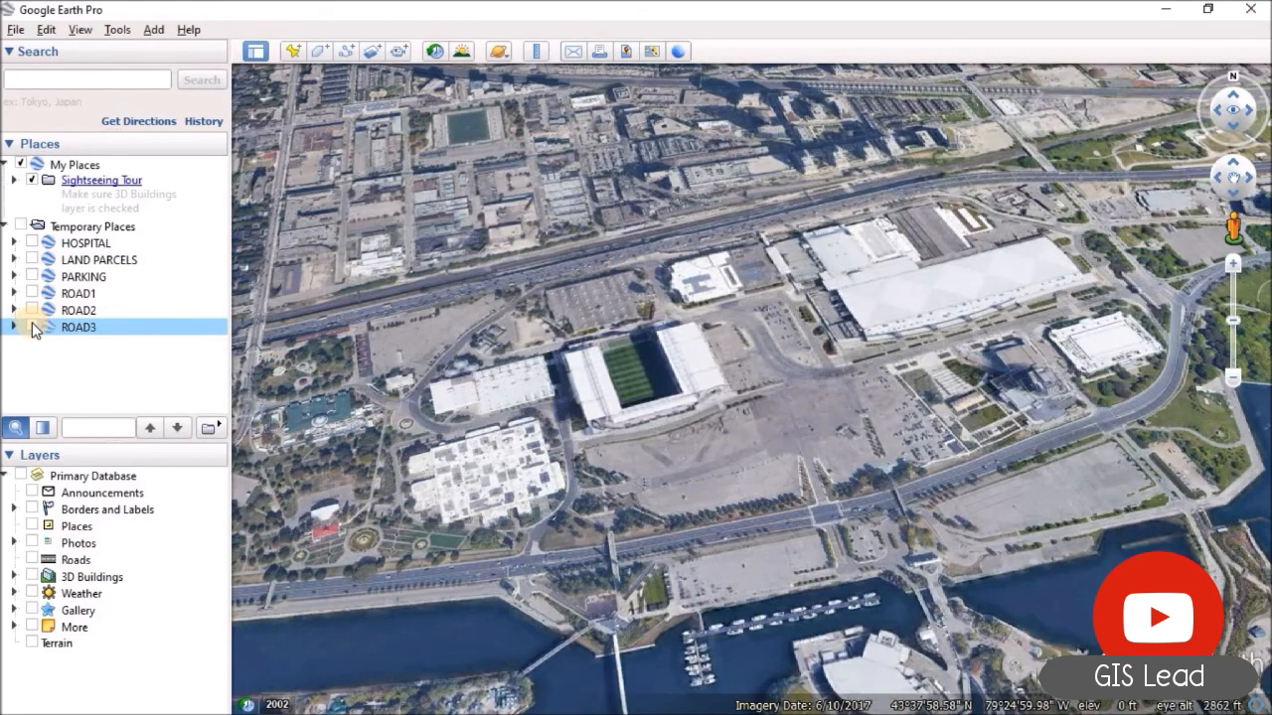
Turn the ROAD3, ROAD2, ROAD1, PARKING, LAND PARCELS and HOSPITAL layers back on.
{"action": "left_click", "coordinate": [33, 328]}
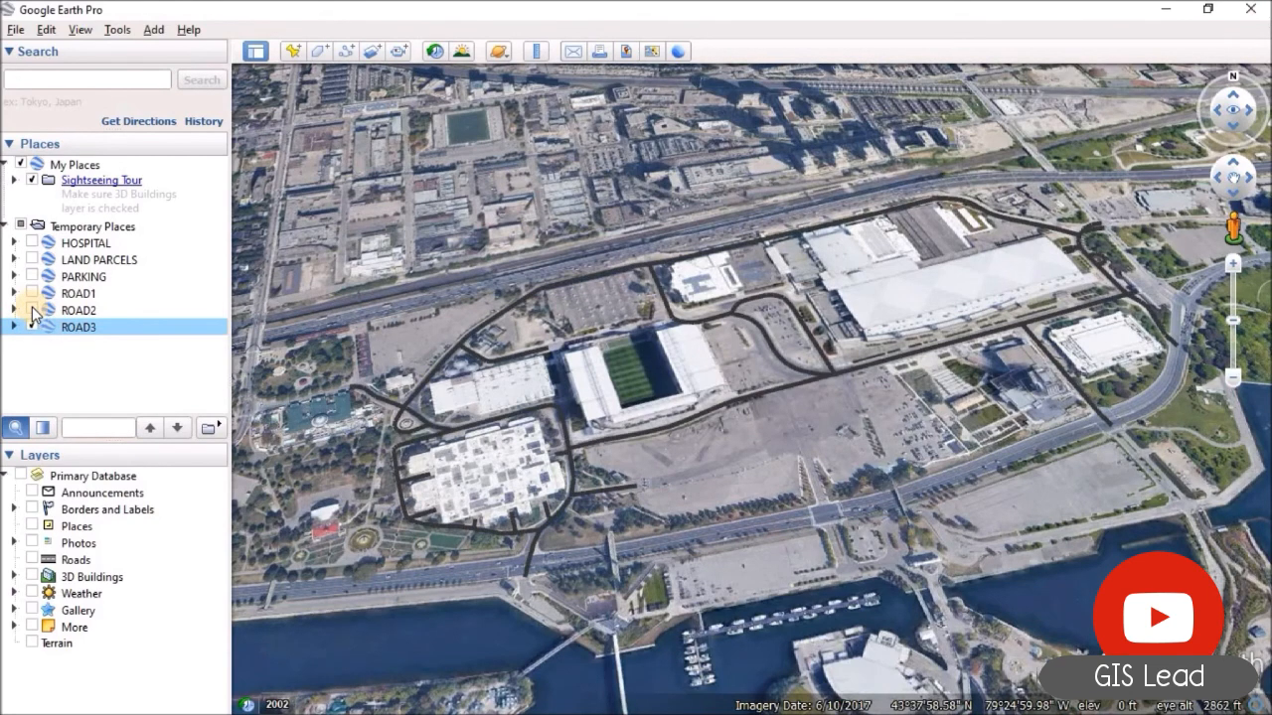
{"action": "left_click", "coordinate": [33, 311]}
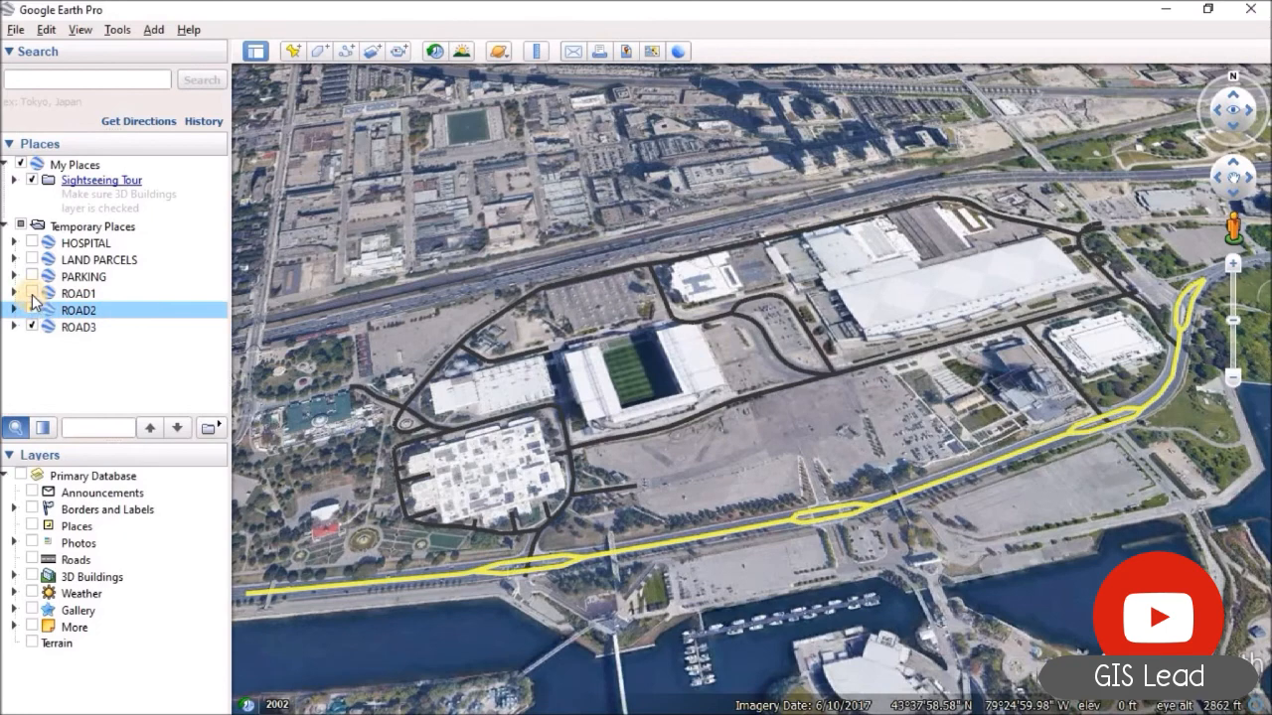
{"action": "left_click", "coordinate": [33, 294]}
{"action": "left_click", "coordinate": [33, 277]}
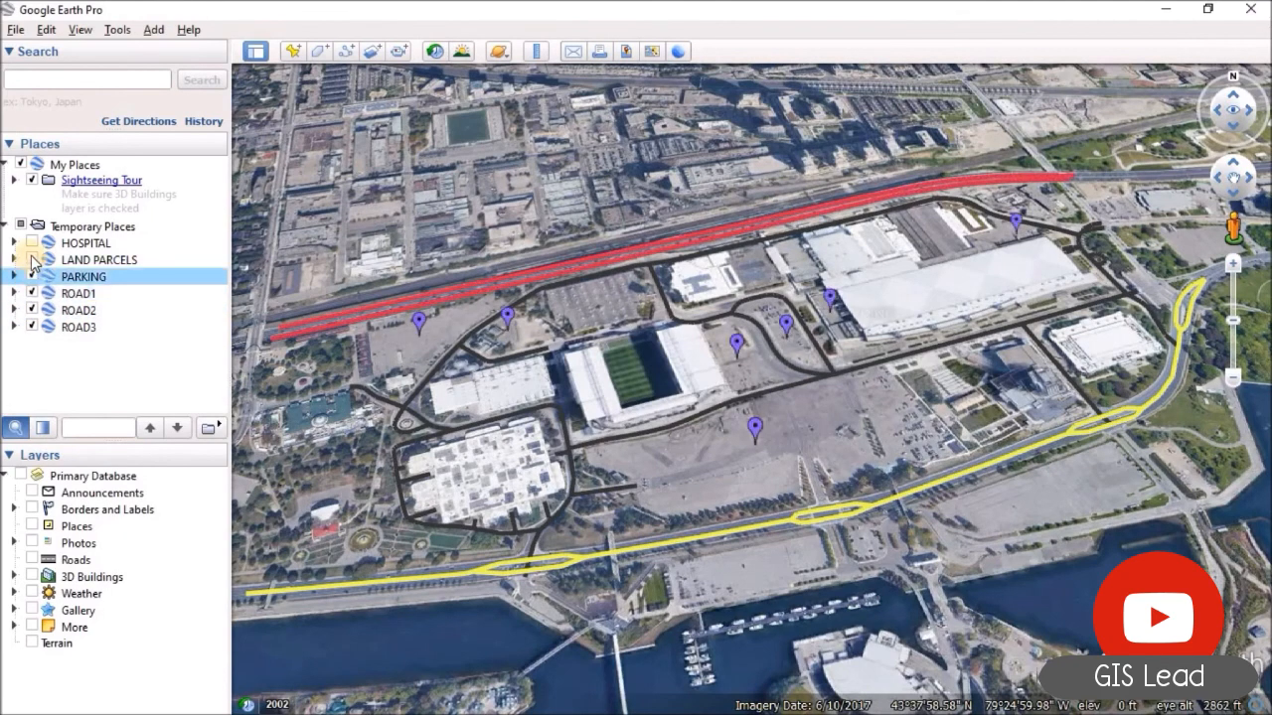
{"action": "left_click", "coordinate": [33, 260]}
{"action": "left_click", "coordinate": [32, 244]}
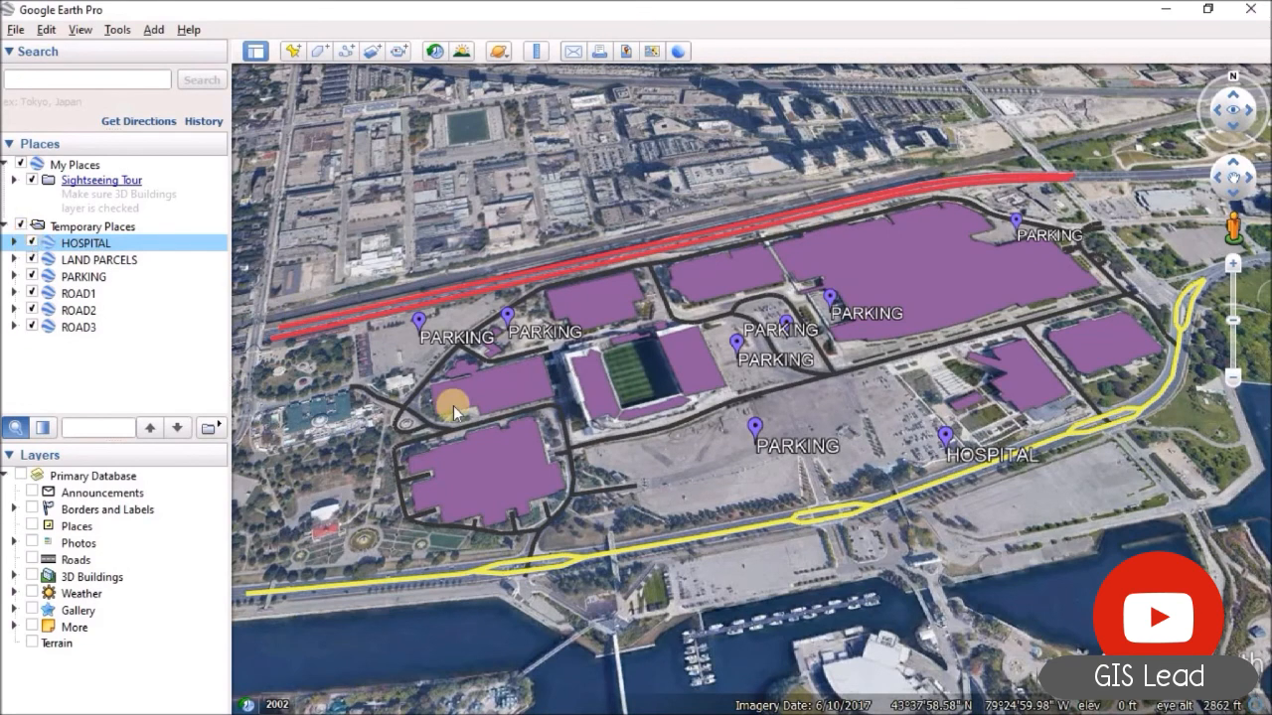
Examine the parcels, roads and parking placemarks around the stadium up close against the imagery.
{"action": "scroll", "coordinate": [493, 475], "scroll_direction": "up", "scroll_amount": 2}
{"action": "scroll", "coordinate": [492, 473], "scroll_direction": "up", "scroll_amount": 2}
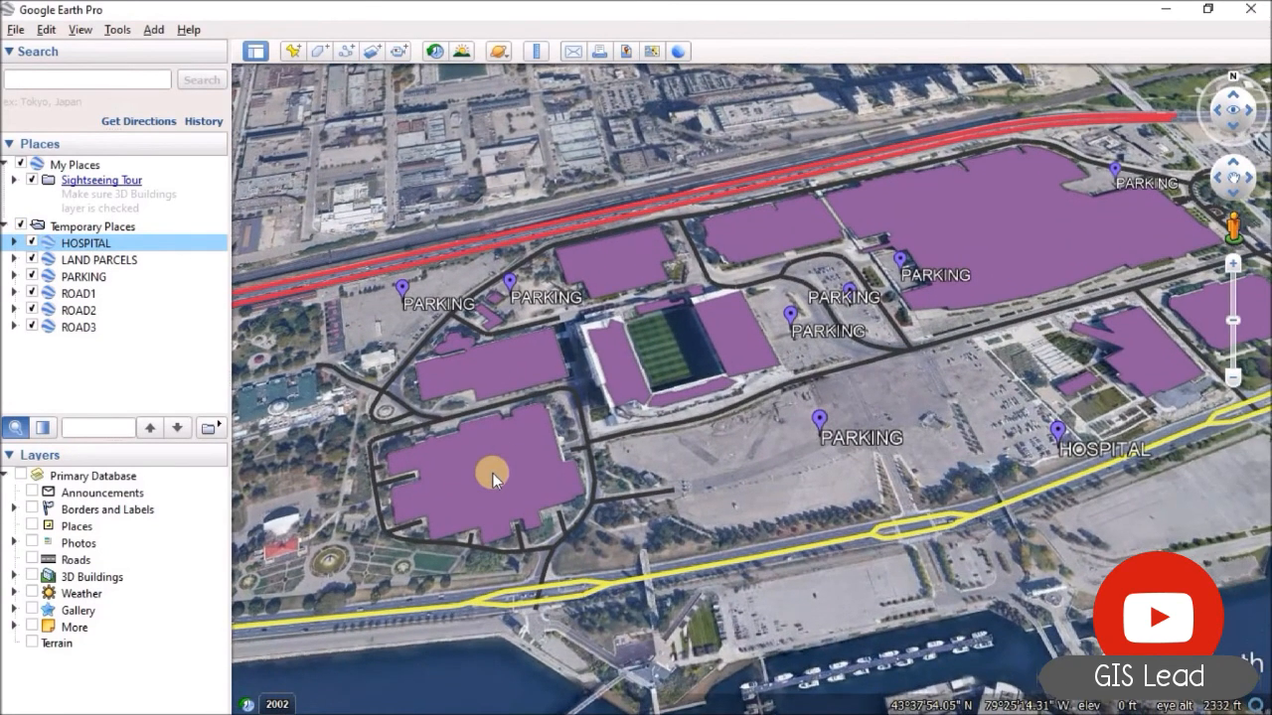
{"action": "scroll", "coordinate": [493, 473], "scroll_direction": "up", "scroll_amount": 2}
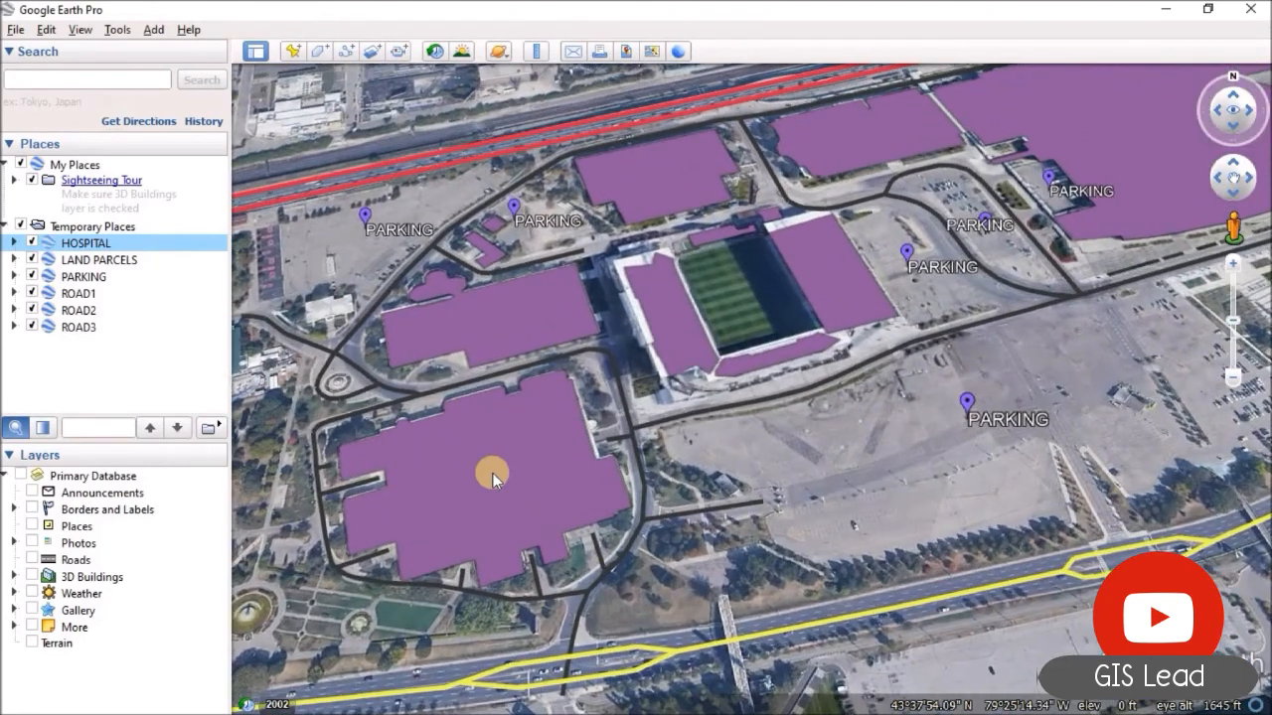
{"action": "left_click_drag", "start_coordinate": [756, 451], "coordinate": [637, 489]}
{"action": "left_click_drag", "start_coordinate": [840, 445], "coordinate": [707, 527]}
View the location of the imported layers at progressively wider scales, out to the whole globe.
{"action": "scroll", "coordinate": [605, 506], "scroll_direction": "down", "scroll_amount": 3}
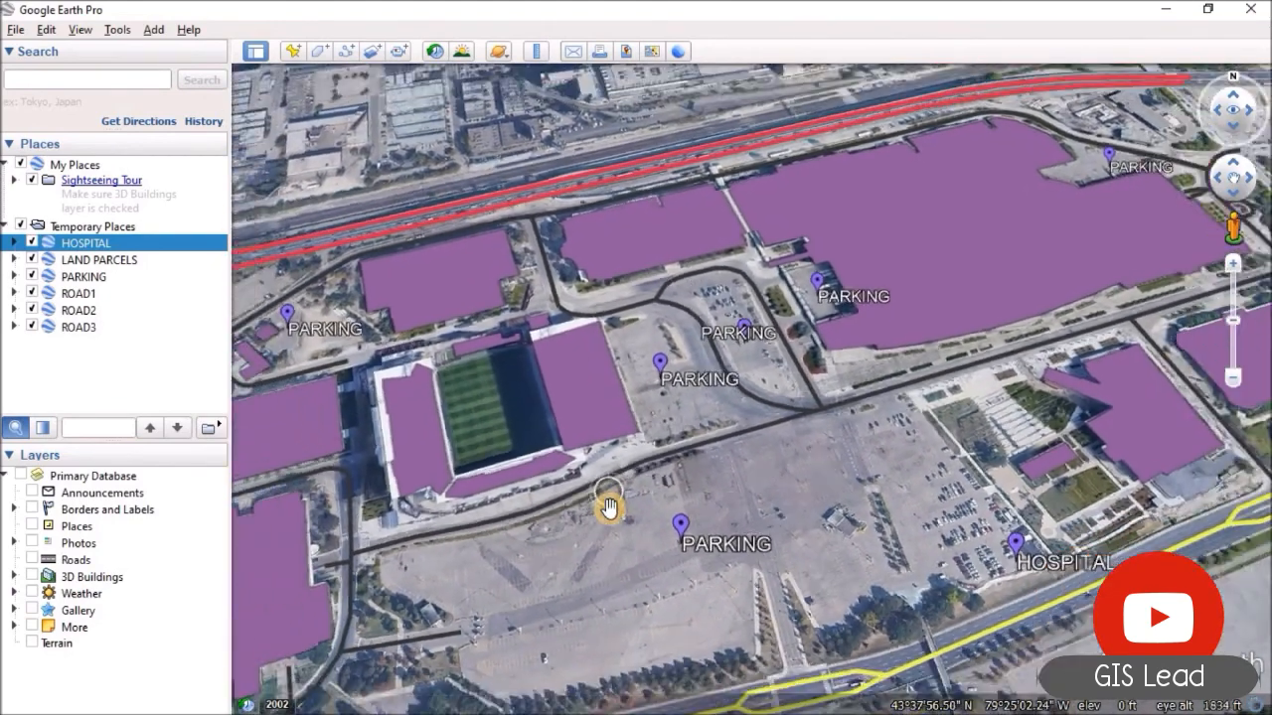
{"action": "scroll", "coordinate": [618, 487], "scroll_direction": "down", "scroll_amount": 2}
{"action": "scroll", "coordinate": [642, 443], "scroll_direction": "down", "scroll_amount": 2}
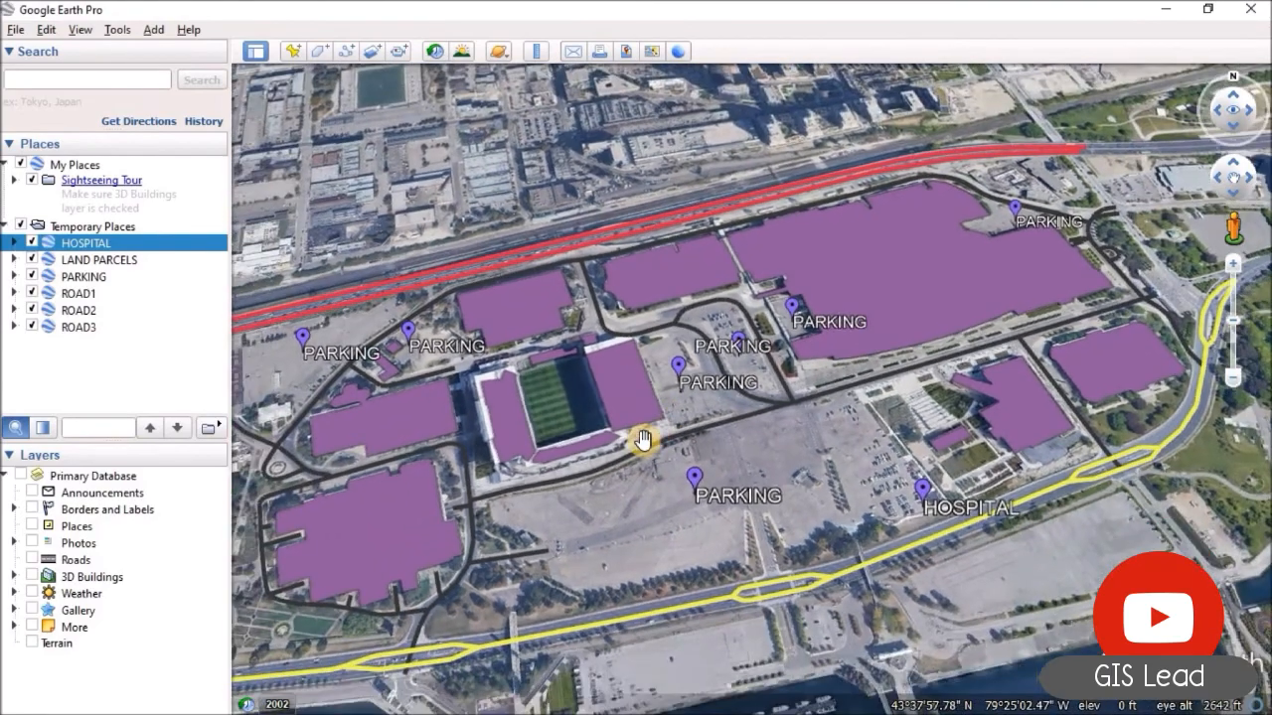
{"action": "scroll", "coordinate": [643, 438], "scroll_direction": "down", "scroll_amount": 3}
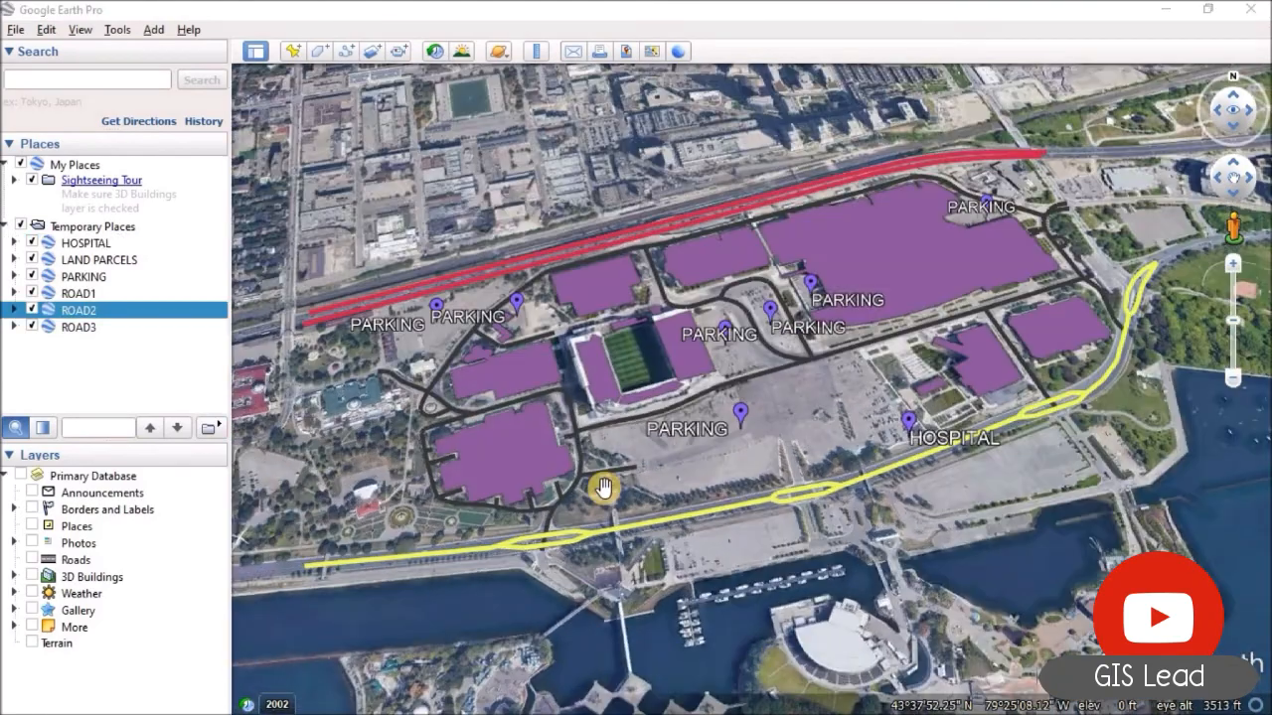
{"action": "scroll", "coordinate": [604, 488], "scroll_direction": "down", "scroll_amount": 3}
{"action": "scroll", "coordinate": [604, 488], "scroll_direction": "down", "scroll_amount": 5}
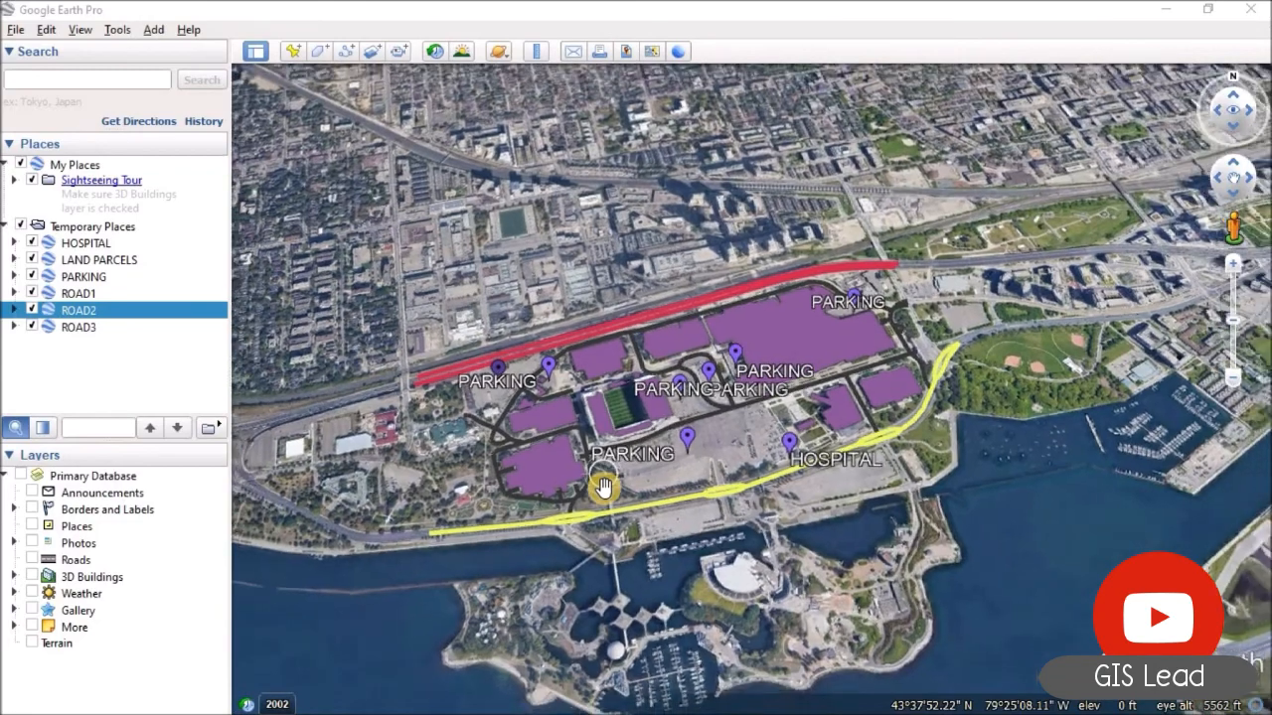
{"action": "scroll", "coordinate": [574, 505], "scroll_direction": "down", "scroll_amount": 5}
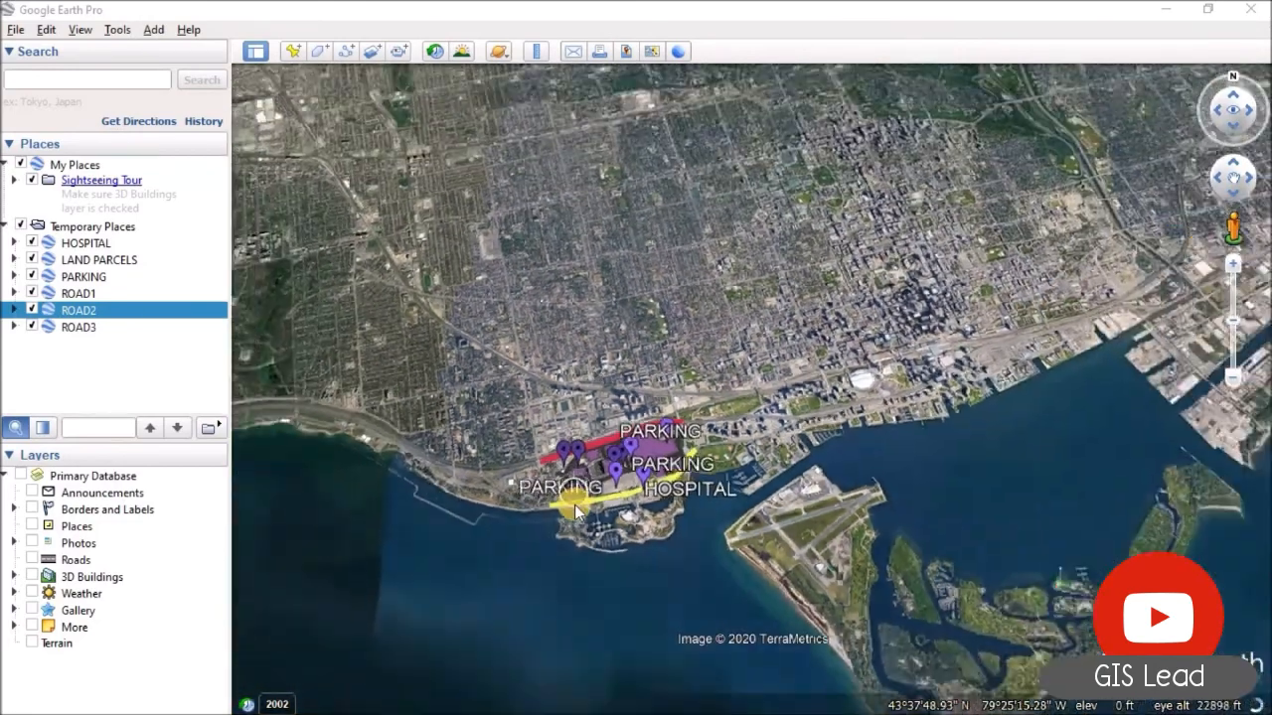
{"action": "scroll", "coordinate": [657, 450], "scroll_direction": "down", "scroll_amount": 5}
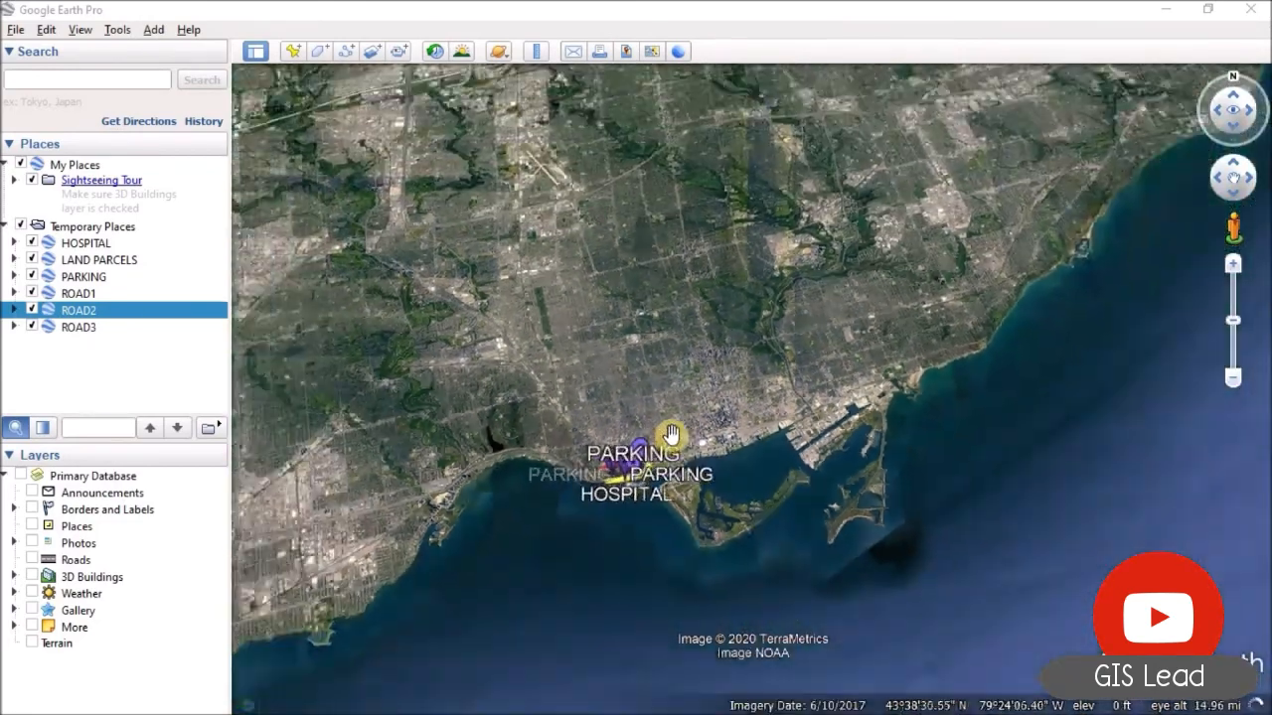
{"action": "scroll", "coordinate": [682, 414], "scroll_direction": "down", "scroll_amount": 5}
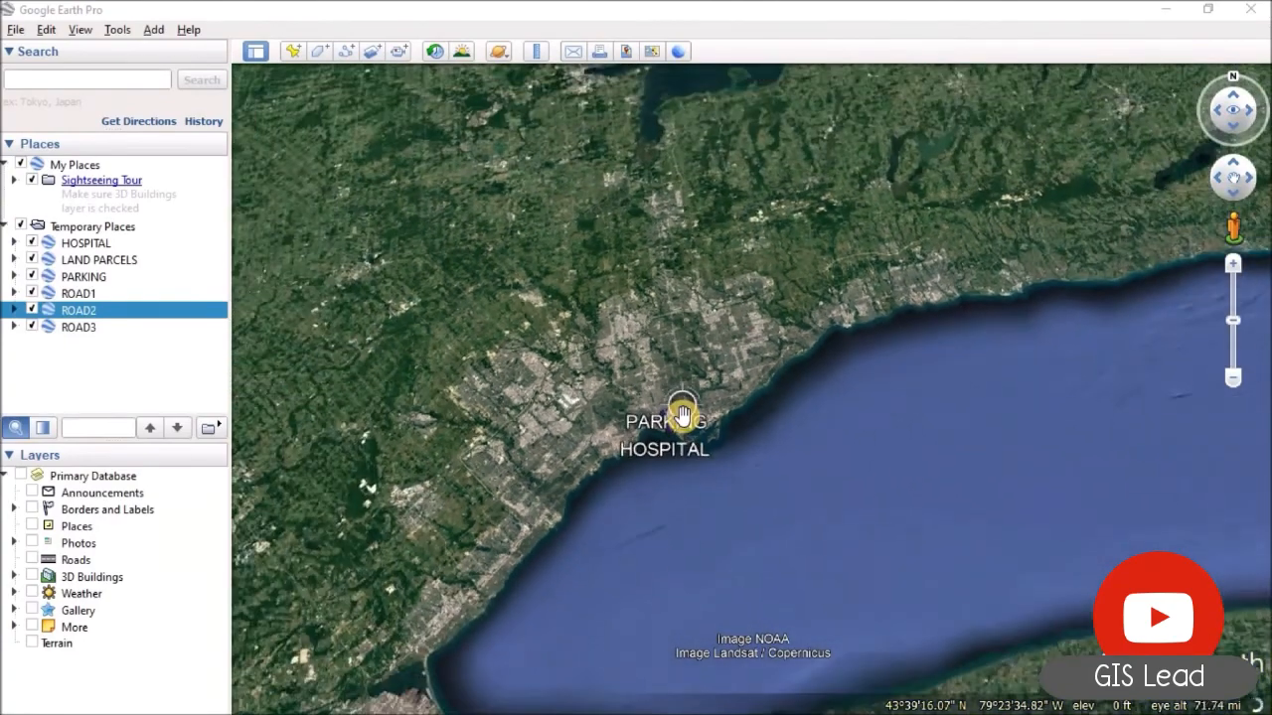
{"action": "scroll", "coordinate": [683, 415], "scroll_direction": "down", "scroll_amount": 5}
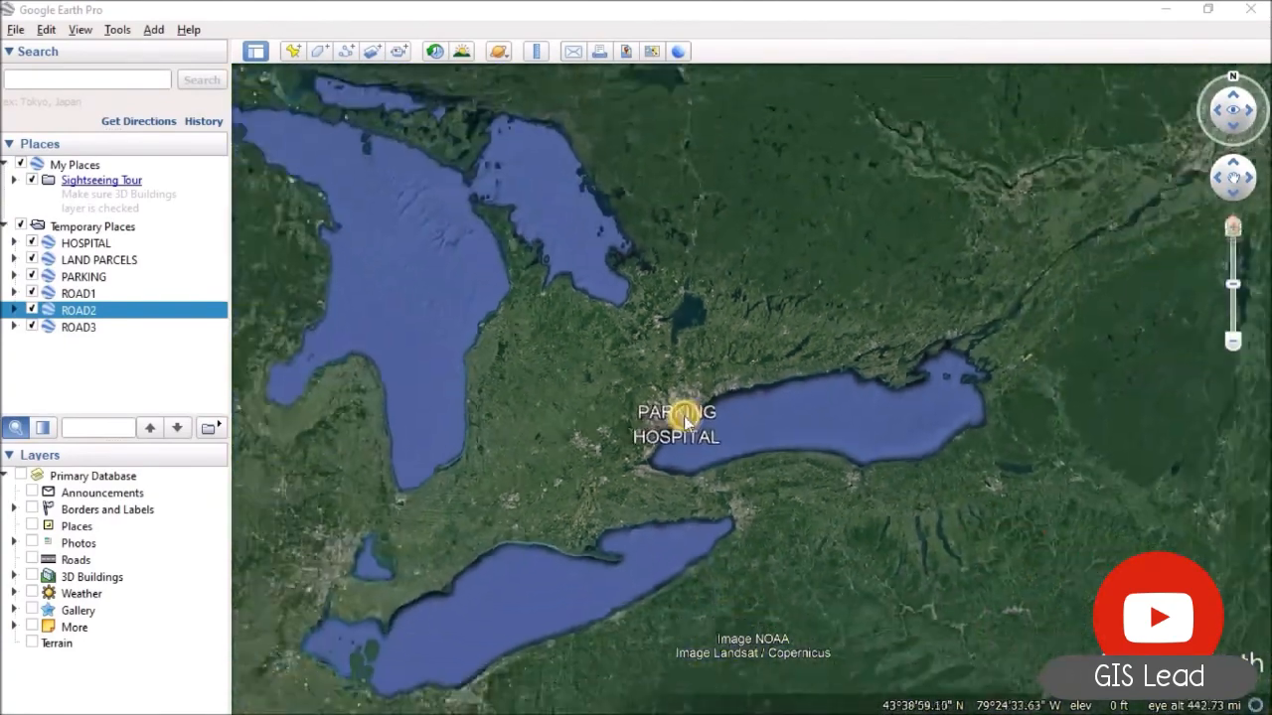
{"action": "scroll", "coordinate": [686, 409], "scroll_direction": "down", "scroll_amount": 5}
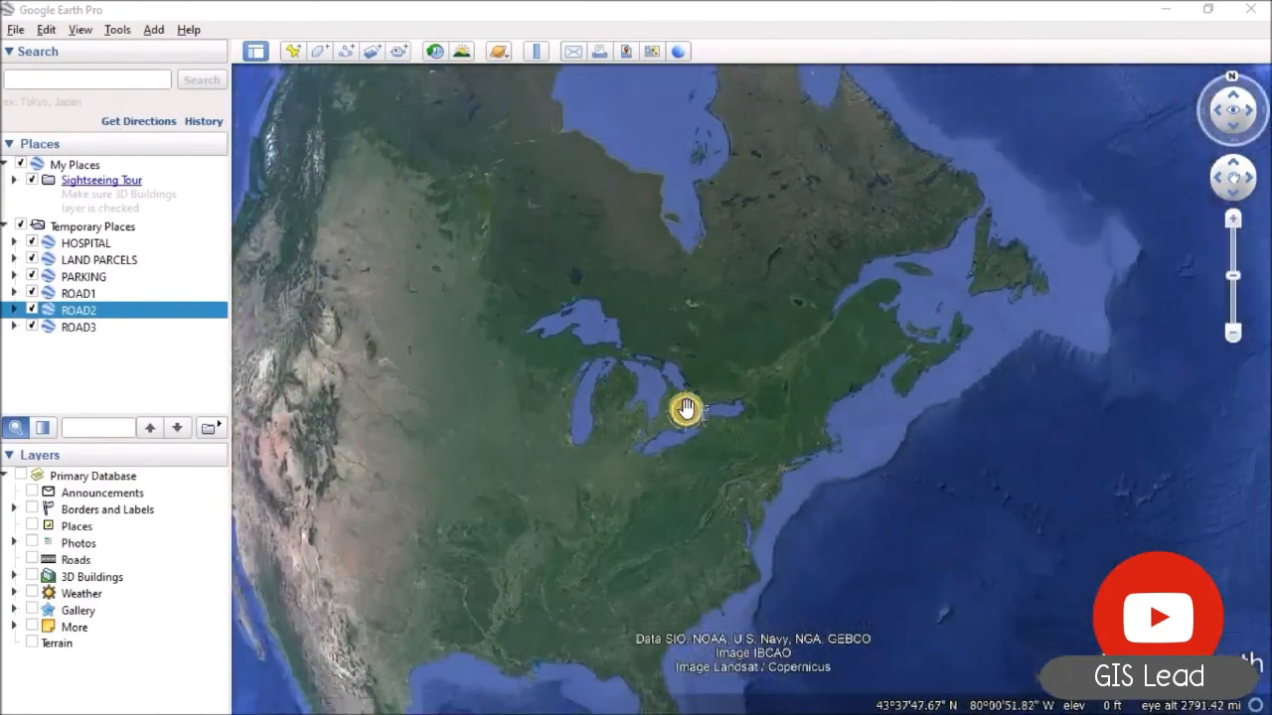
{"action": "scroll", "coordinate": [686, 403], "scroll_direction": "down", "scroll_amount": 4}
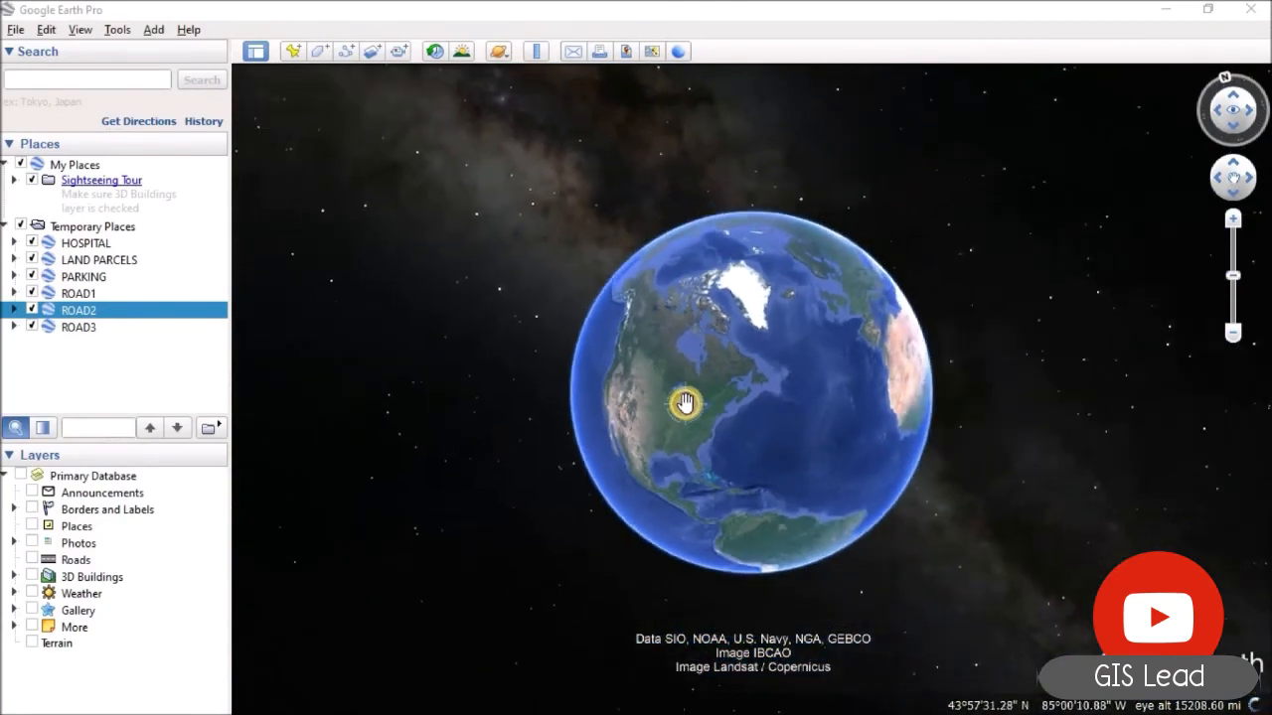